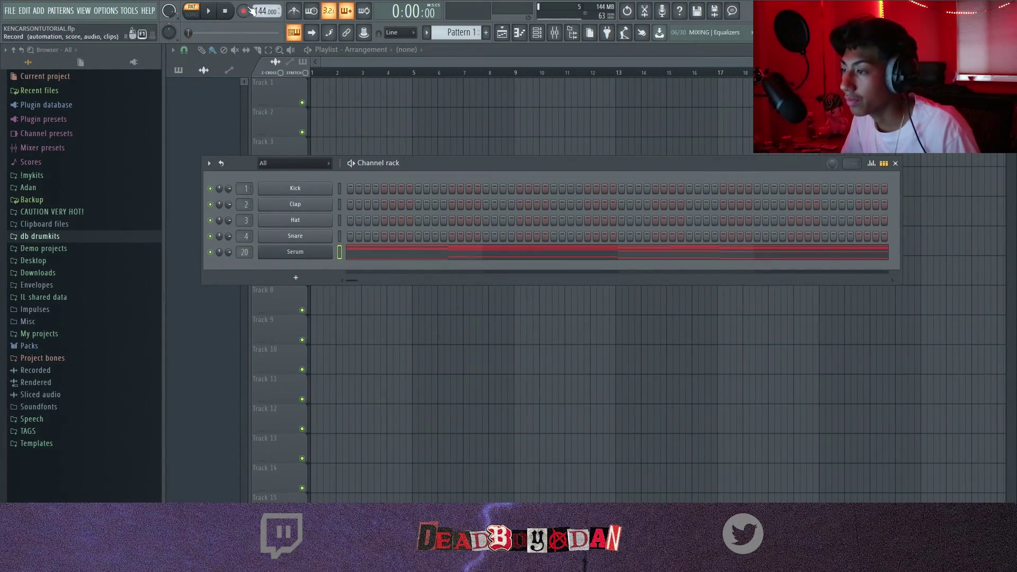
Open the Serum channel's instrument and check its Chord - G@T3 preset in the XTC [serum bank] list.
click(320, 254)
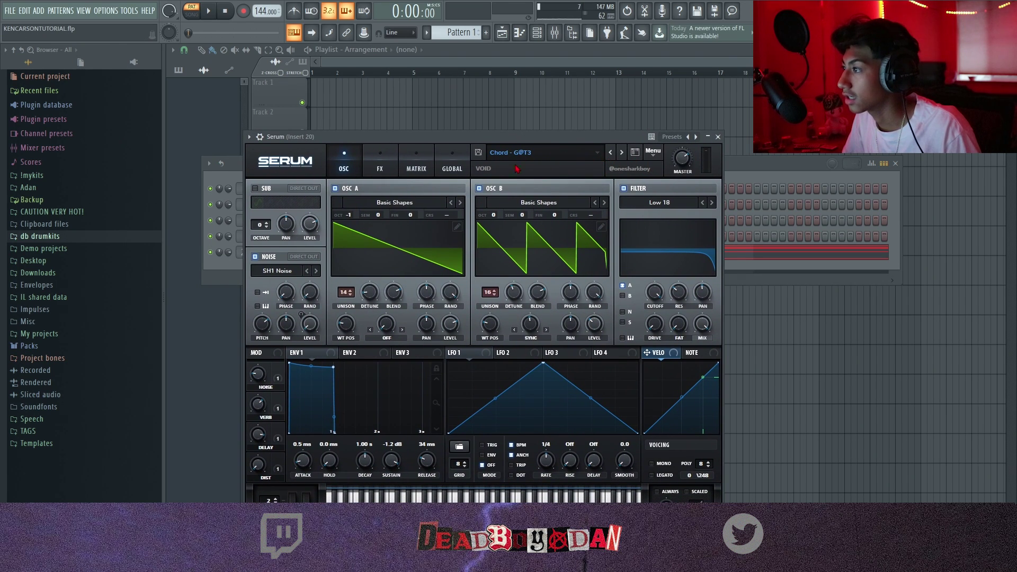
click(535, 155)
mouse_move(537, 295)
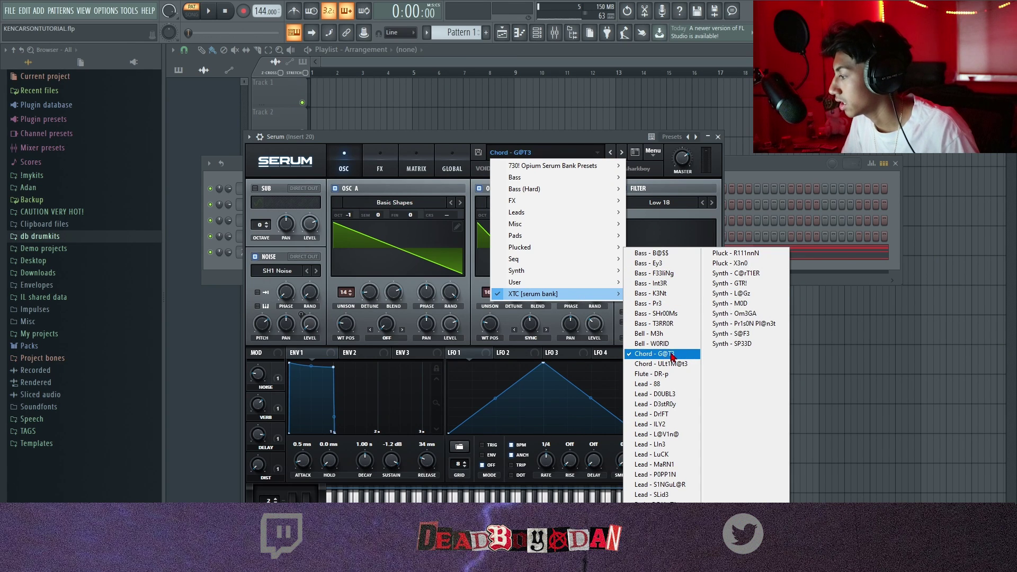
click(635, 154)
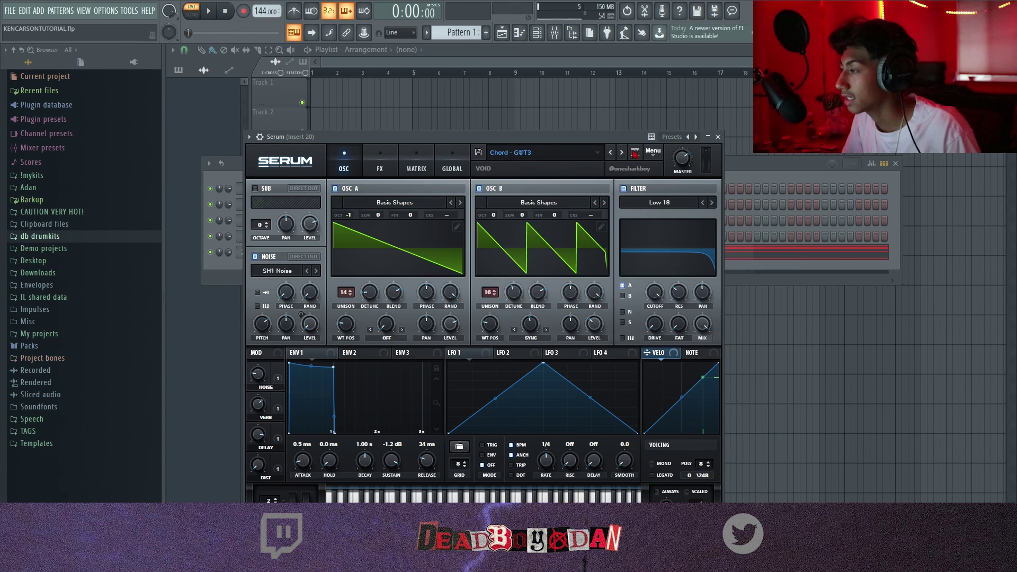
Open the Serum chord progression of Pattern 1 in the piano roll, then play it back and inspect its upper and bass notes.
click(719, 138)
click(582, 251)
scroll(581, 250, down, 5)
key(space)
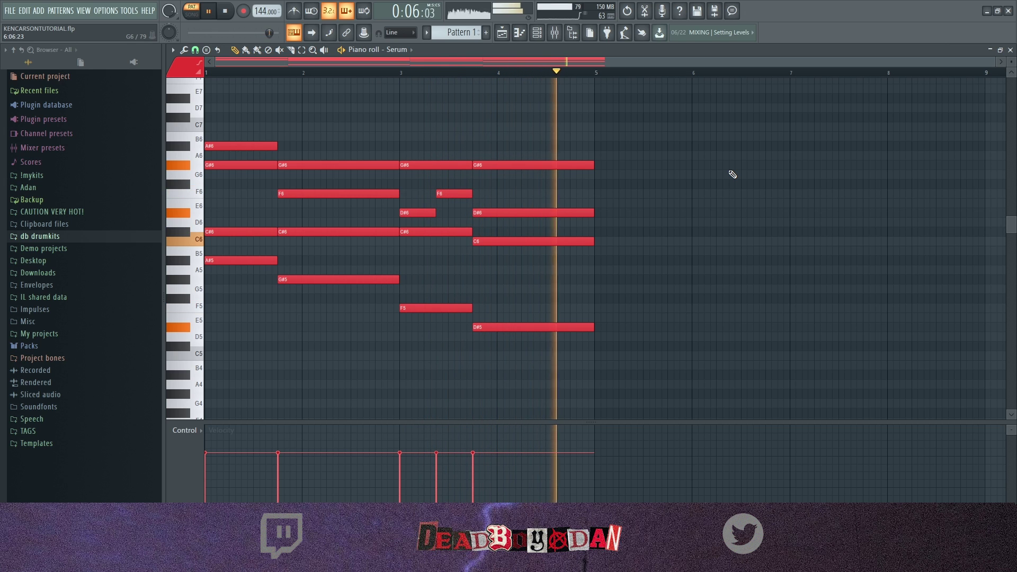
key(space)
scroll(710, 178, down, 4)
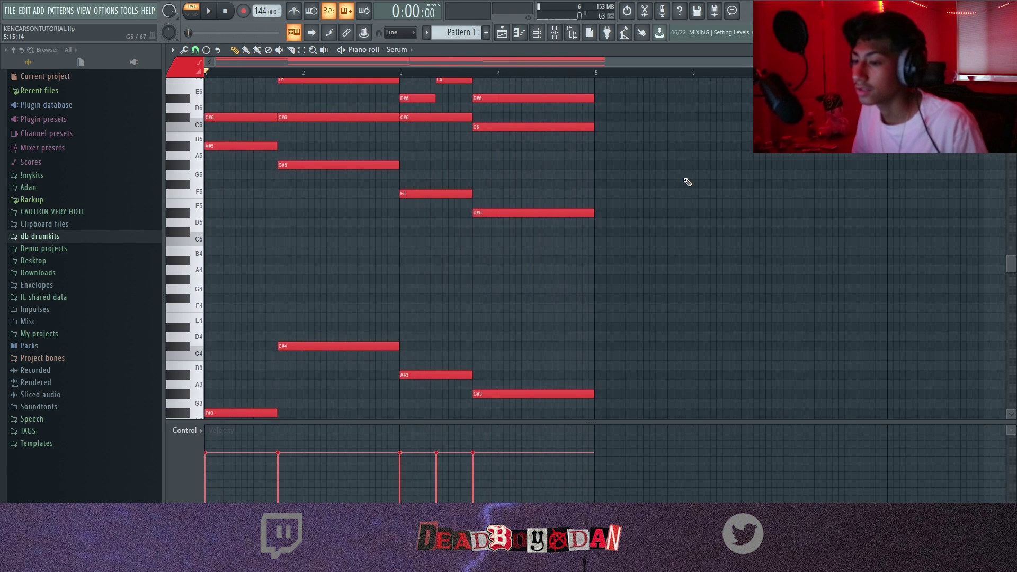
scroll(673, 182, down, 3)
key(space)
key(space)
Audition the Serum chords in different keys and leave them transposed one semitone above the original.
key(shift+Down)
key(space)
key(space)
key(shift+Up)
key(shift+Up)
key(space)
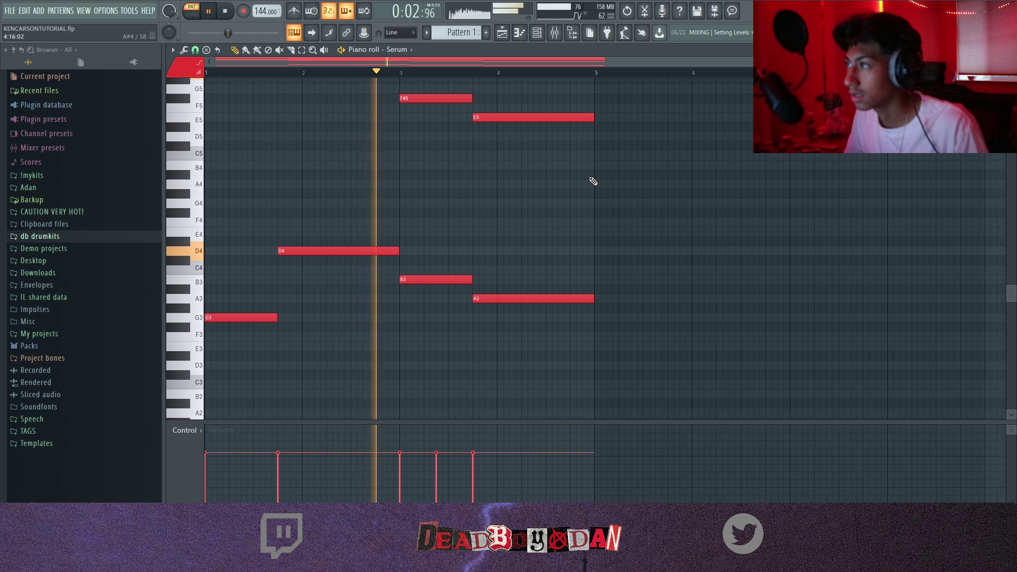
scroll(636, 273, up, 6)
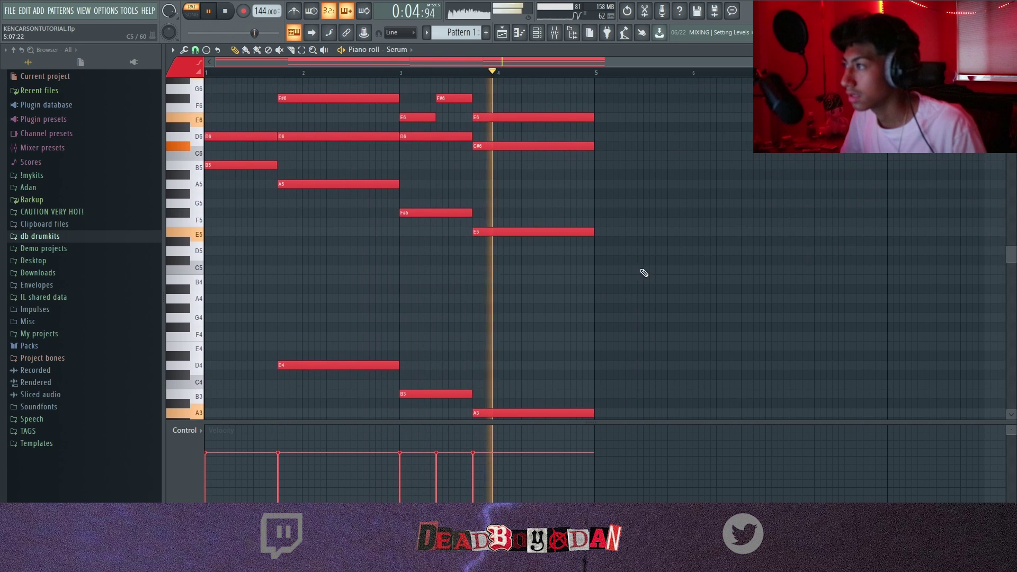
key(space)
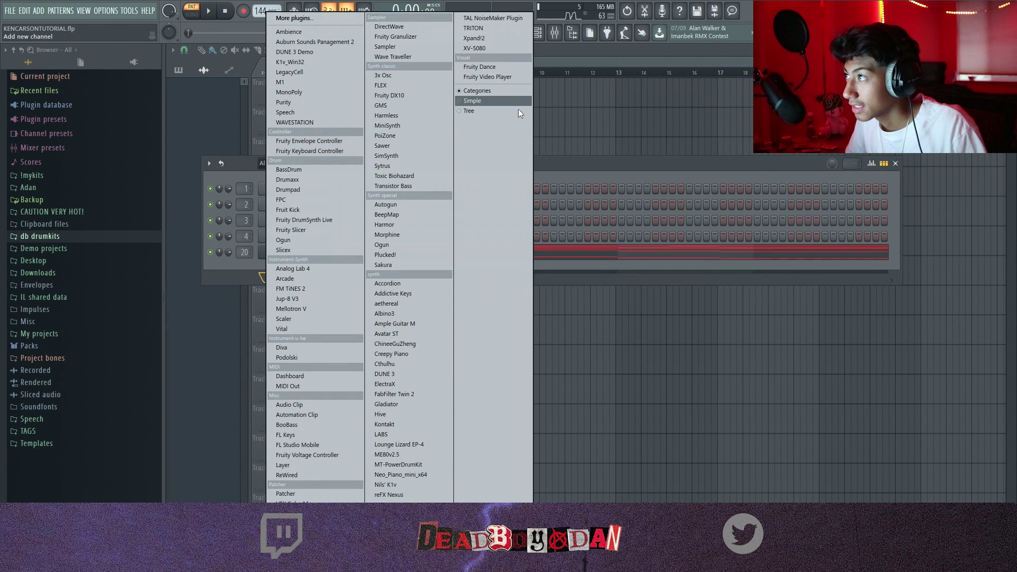
Add a second Serum instrument channel to the channel rack.
click(571, 167)
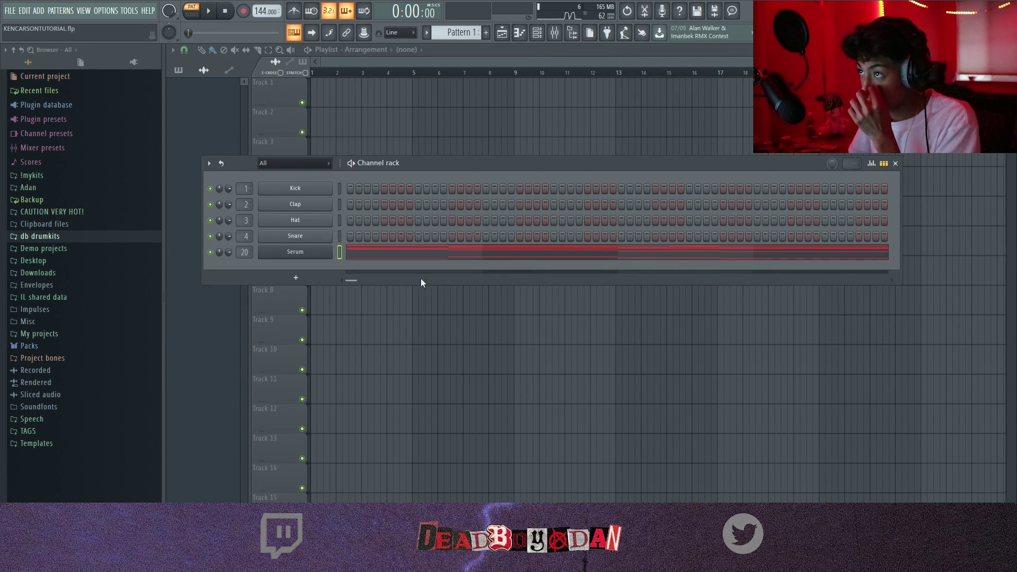
click(296, 277)
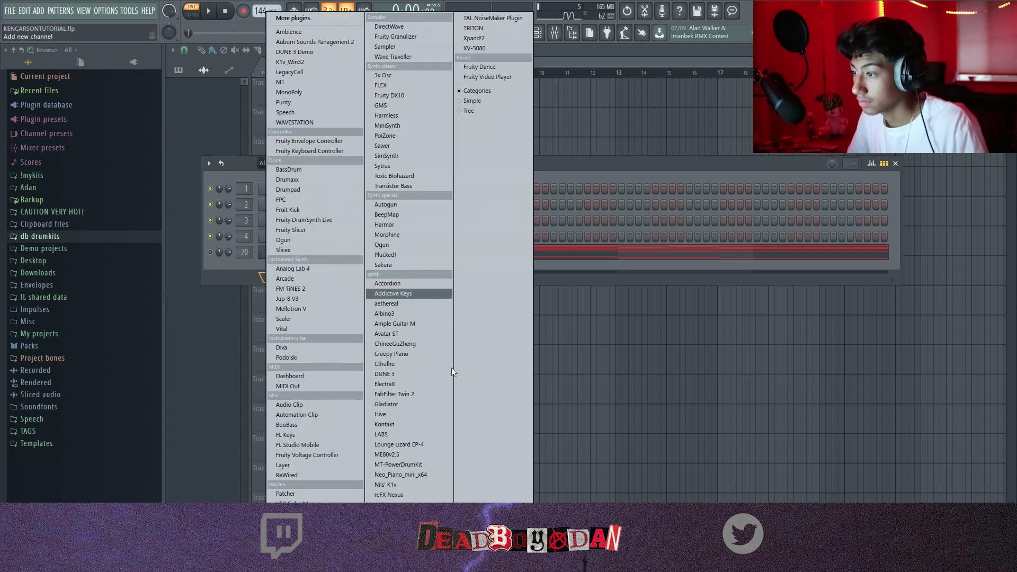
click(422, 396)
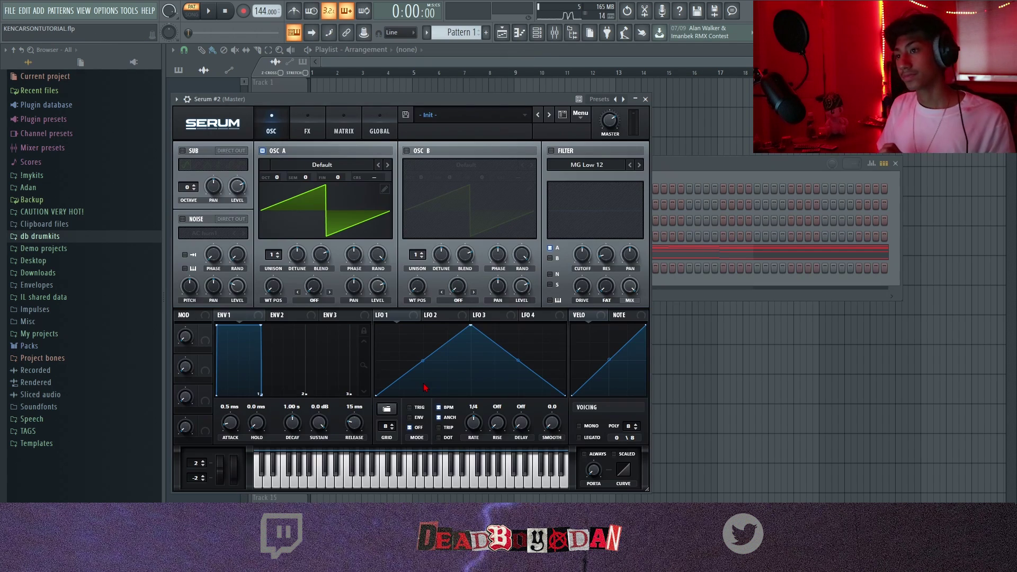
click(539, 114)
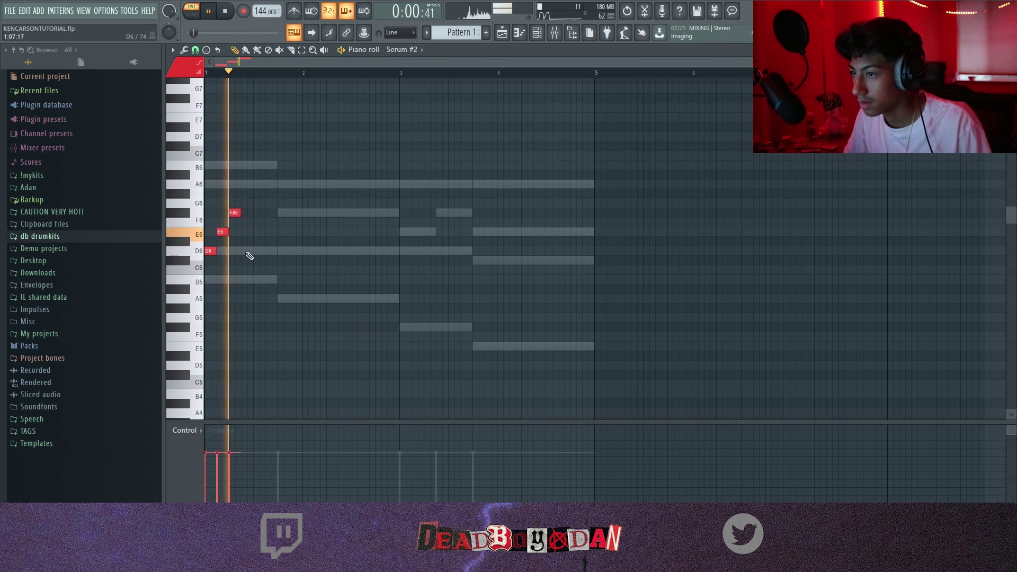
Lower the D6, E6 and F#6 melody notes of Serum #2 by one octave and play them back.
key(ctrl+Down)
key(space)
key(space)
key(space)
key(space)
key(space)
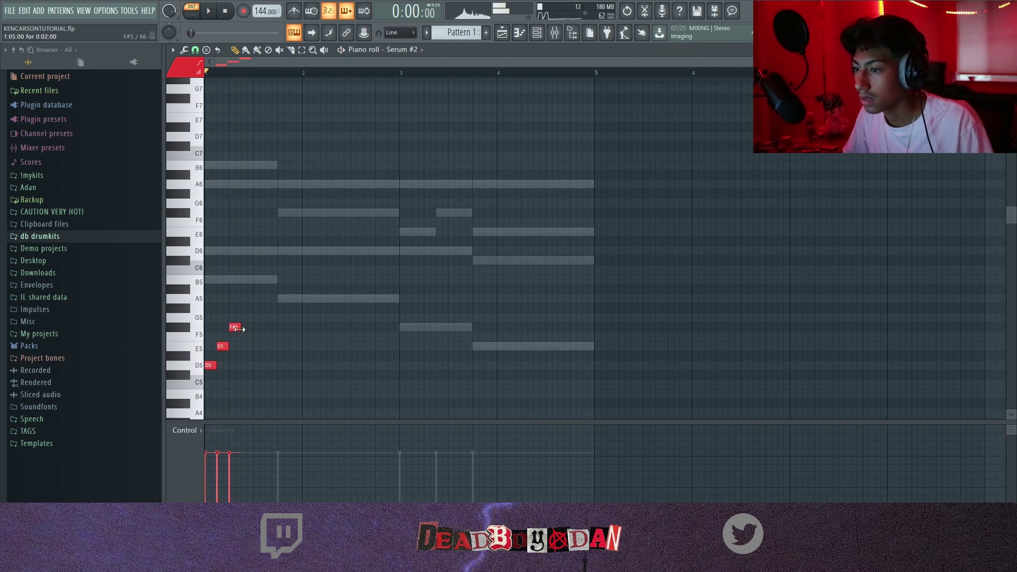
Try an A5 note above the end of the F#5 note in the Serum #2 melody.
click(234, 302)
key(space)
key(space)
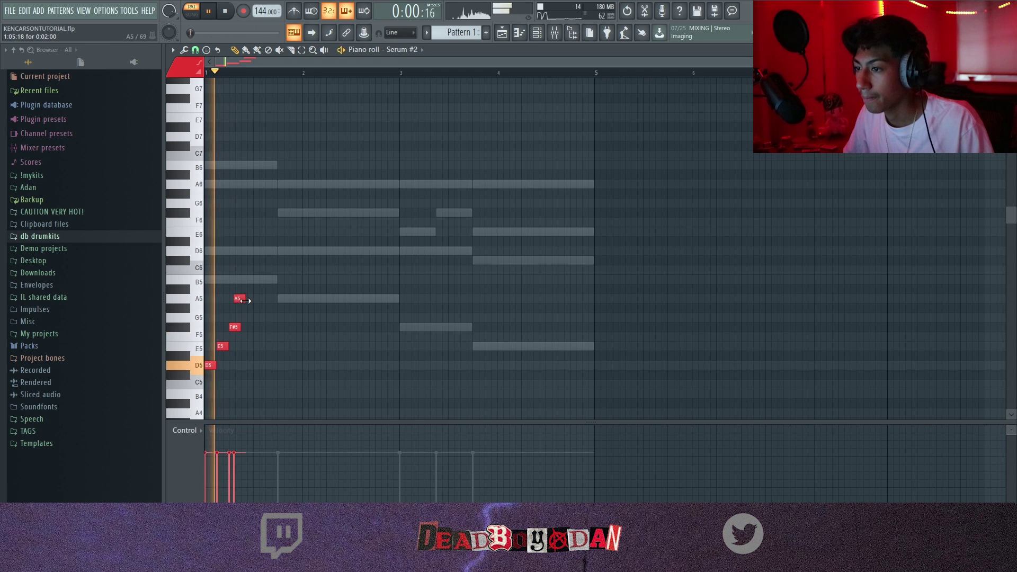
right_click(239, 298)
key(space)
key(space)
key(space)
key(space)
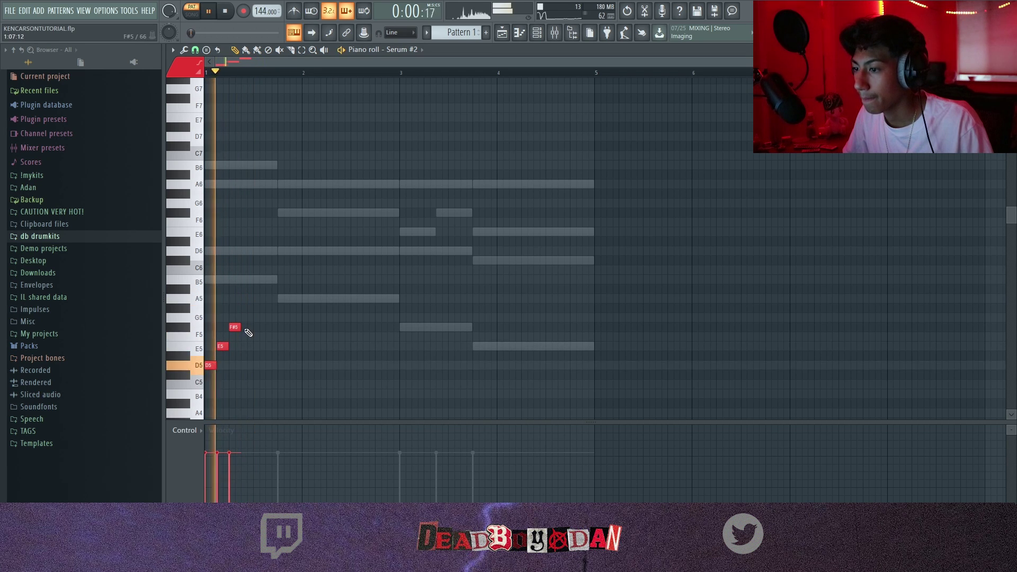
Replace the F#5 note with two short F#5 notes and add a long A5 note up to the first chord change.
key(space)
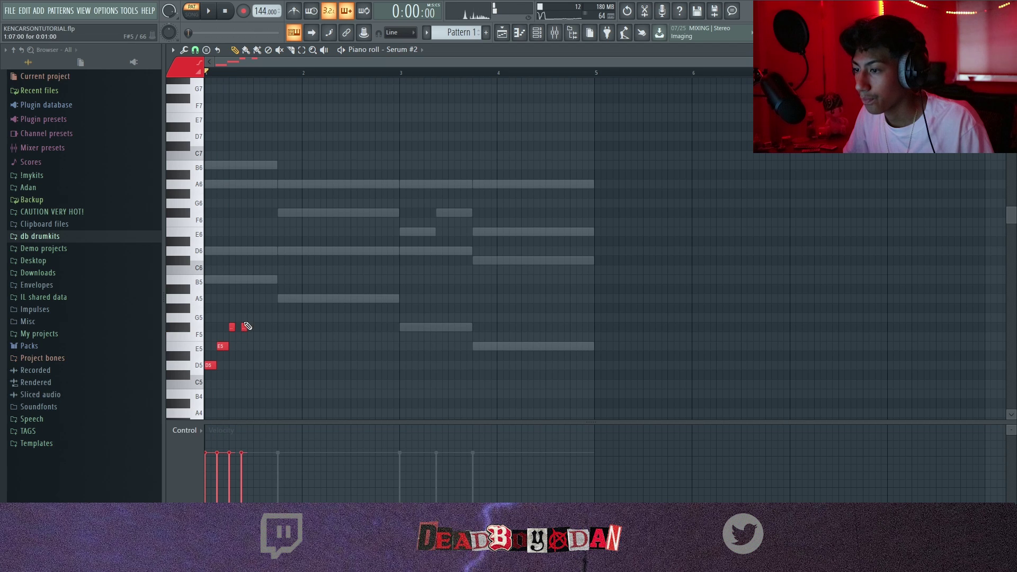
key(space)
drag(249, 299, 274, 306)
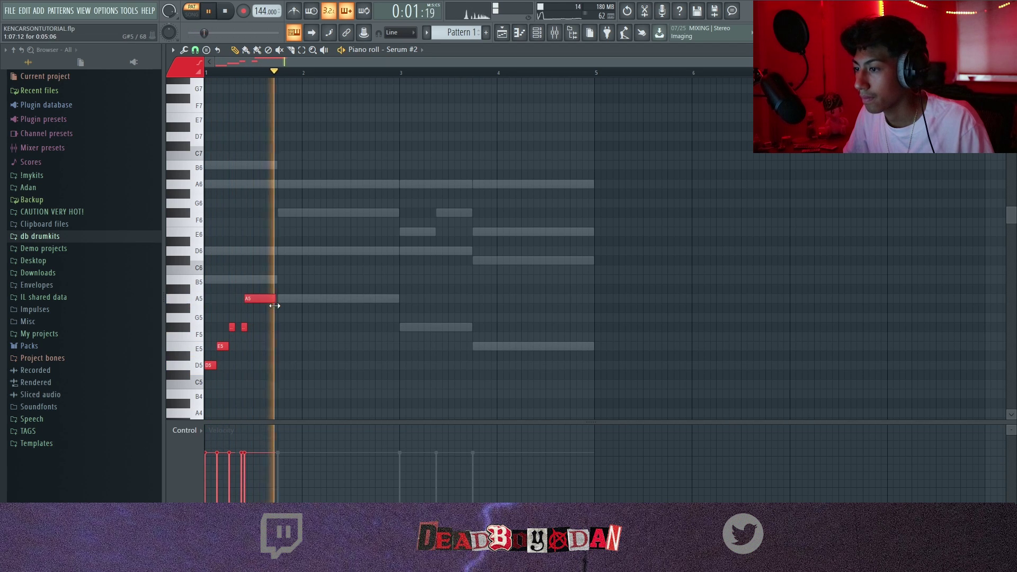
key(space)
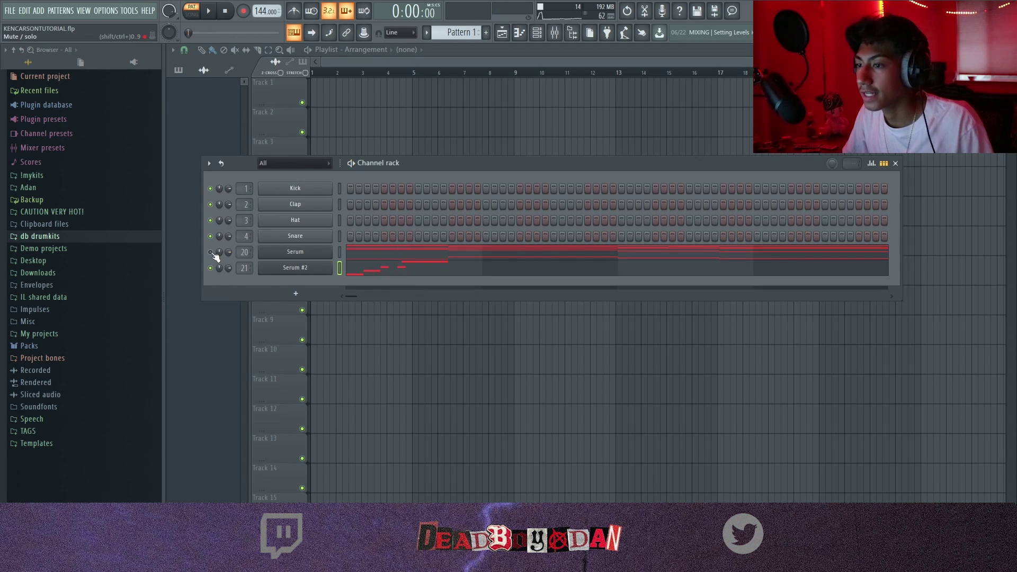
Render the Serum chords of Pattern 1 as an audio clip for the playlist.
right_click(211, 253)
click(229, 261)
right_click(460, 33)
click(564, 227)
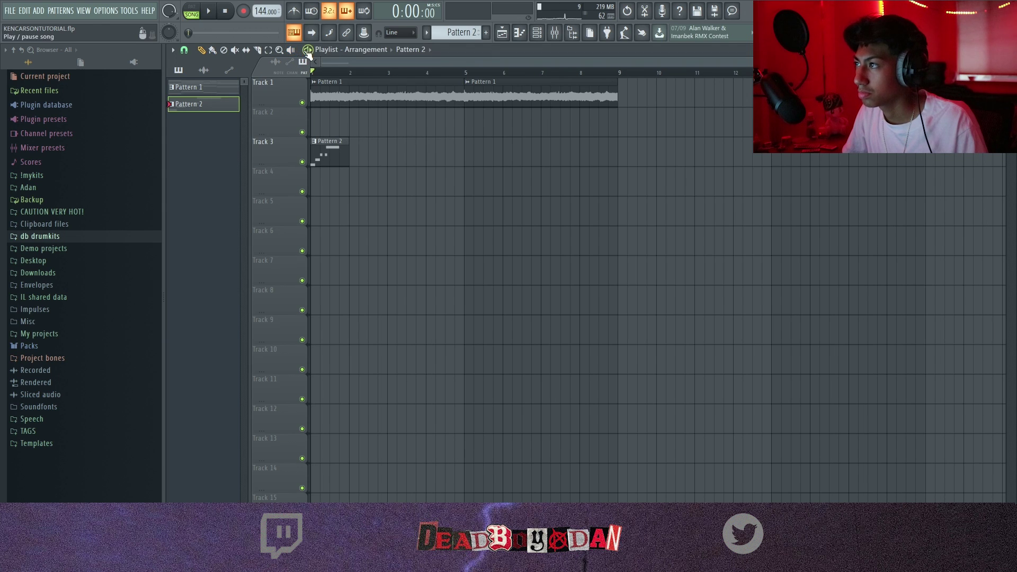
Play the arrangement and open the Pattern 2 clip's Serum #2 melody in the piano roll.
key(space)
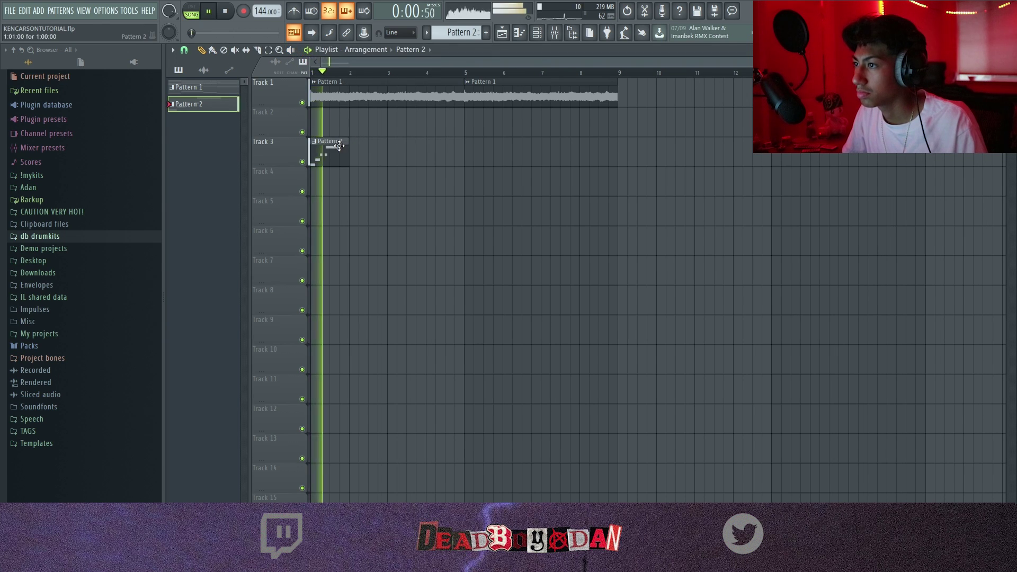
double_click(337, 147)
key(space)
key(space)
key(space)
key(space)
Delete the long A5 note and the second short F#5 note from the Pattern 2 melody and play it back.
right_click(252, 299)
right_click(244, 328)
key(space)
key(space)
key(space)
key(space)
Try lower notes such as E5 as the fourth note of the Pattern 2 melody, auditioning each one.
drag(234, 327, 245, 344)
key(space)
key(space)
click(244, 356)
key(space)
key(space)
key(space)
right_click(245, 346)
key(space)
key(space)
Add an A5 as the melody's fourth note and duplicate the four-note phrase directly after itself.
drag(245, 288, 246, 301)
key(space)
key(space)
key(space)
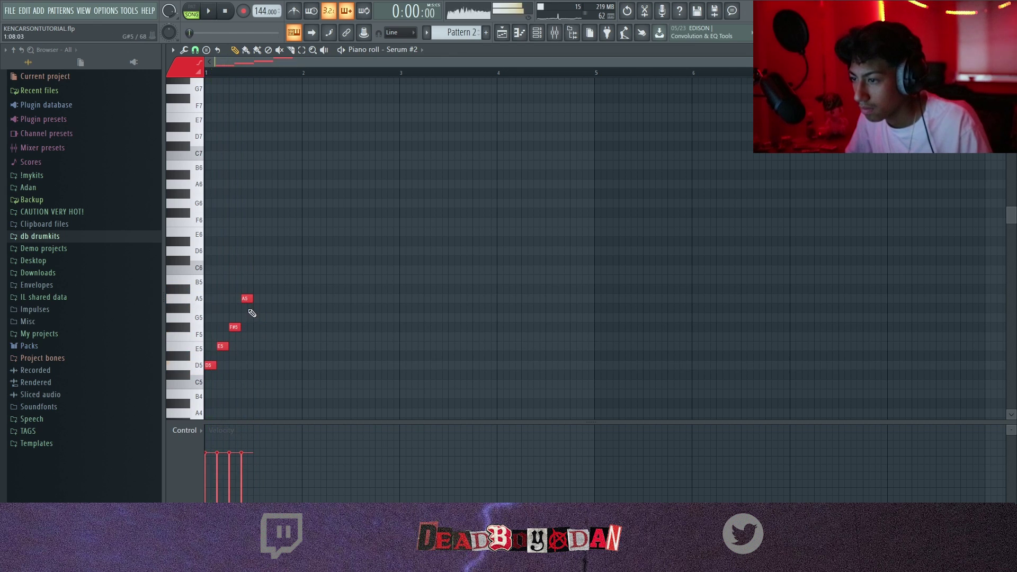
key(ctrl+b)
key(space)
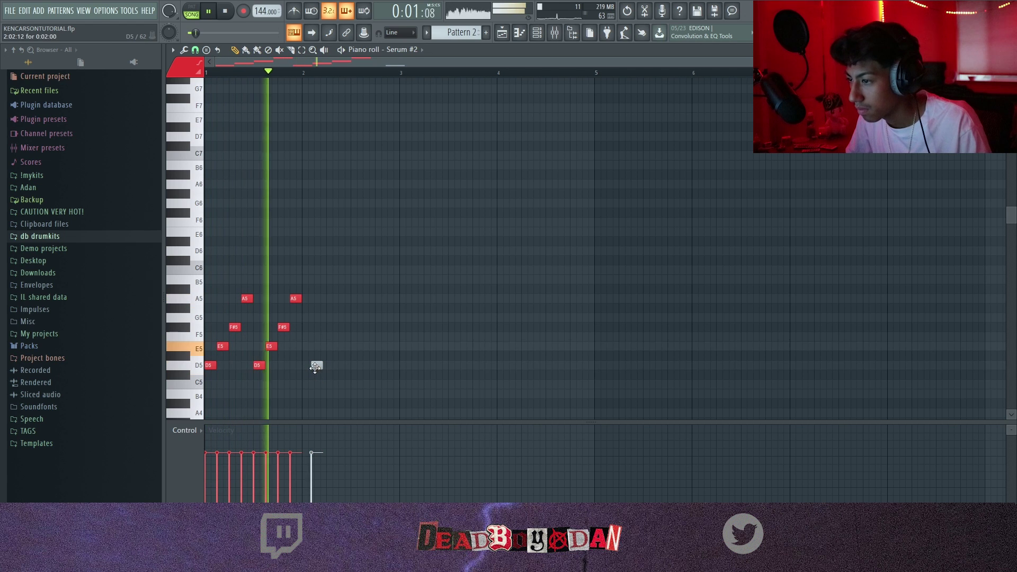
Delete all Serum #2 notes in Pattern 2 and close the piano roll.
key(space)
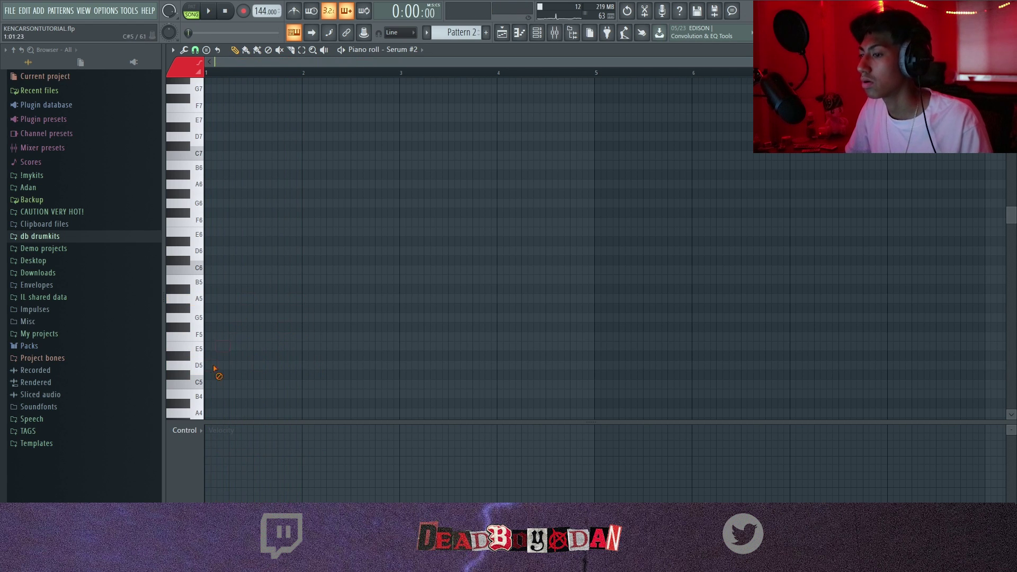
key(Escape)
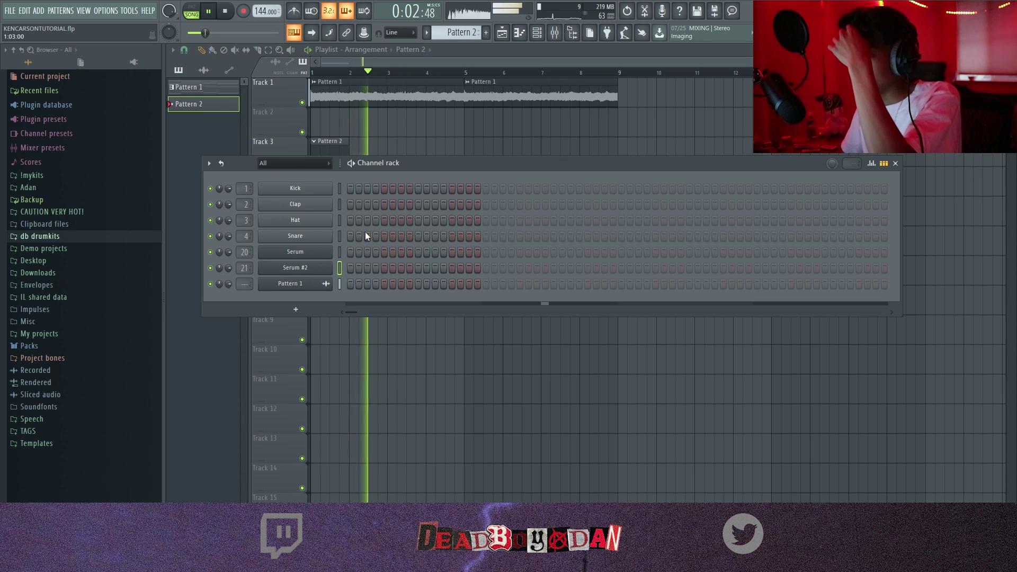
Open Pattern 1's Serum chords in the piano roll and transpose all notes down five semitones.
click(453, 79)
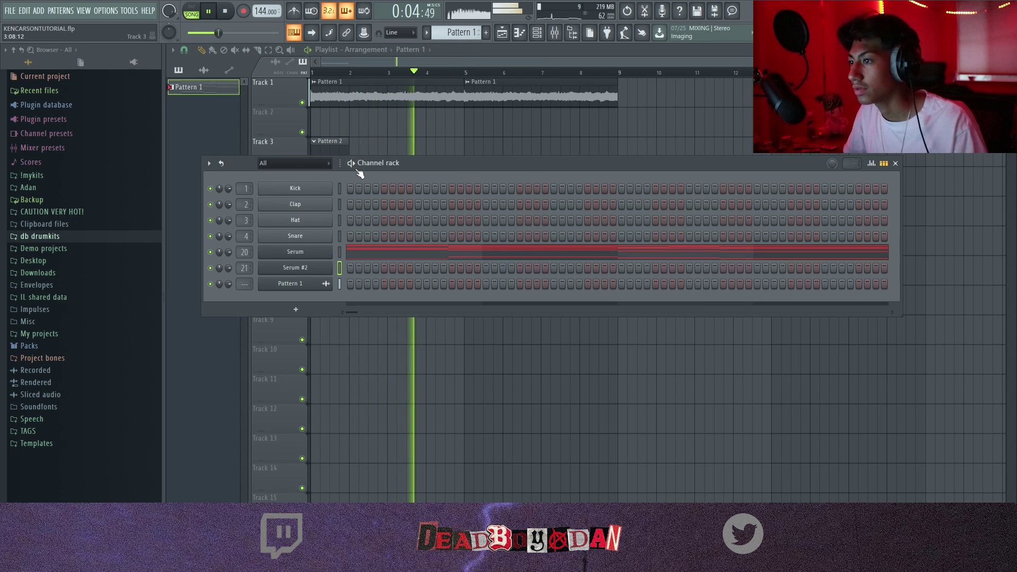
click(393, 259)
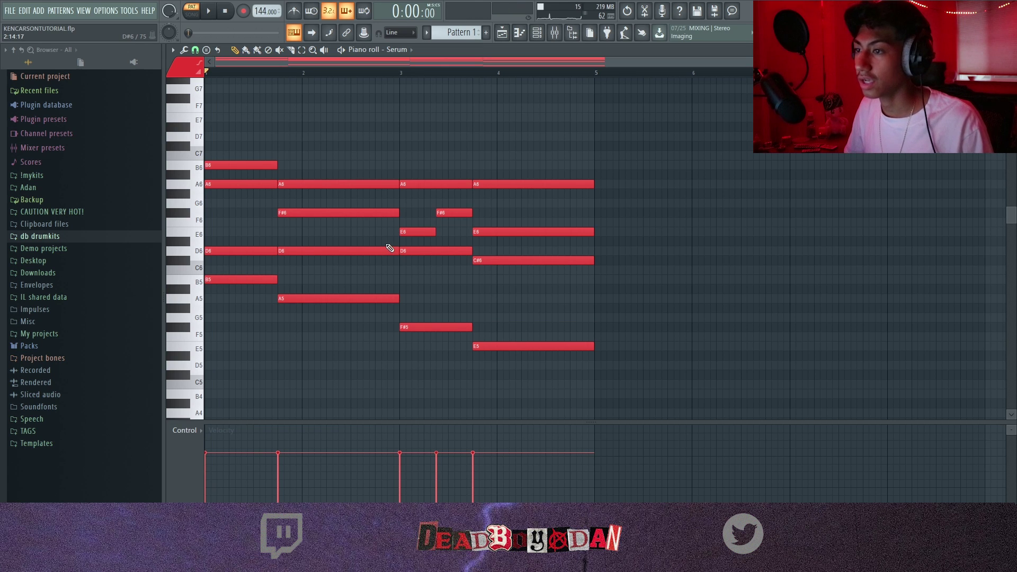
scroll(461, 209, down, 3)
scroll(457, 226, down, 4)
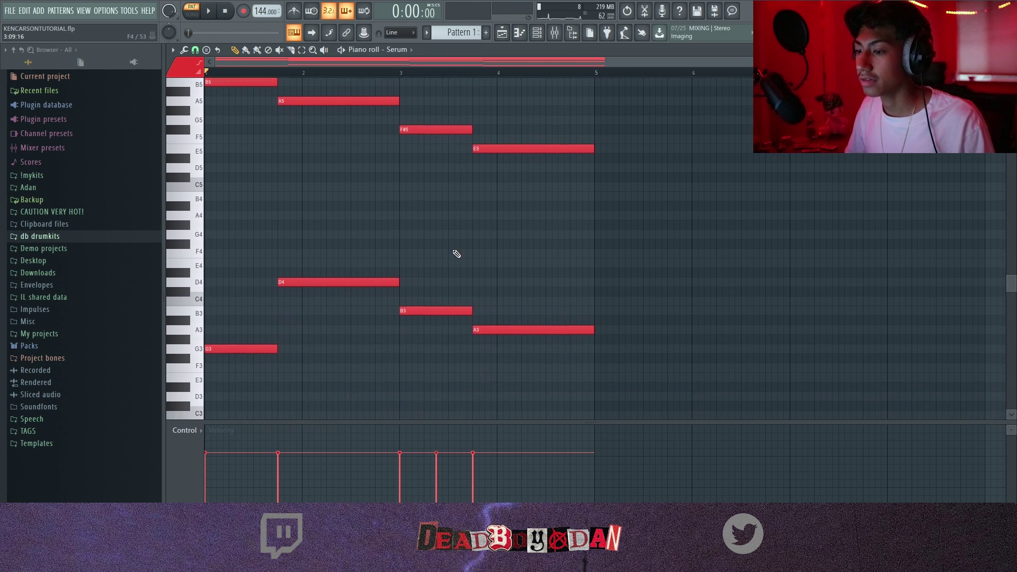
key(shift+Down)
key(shift+Down)
key(shift+Down)
key(shift+Down)
key(shift+Down)
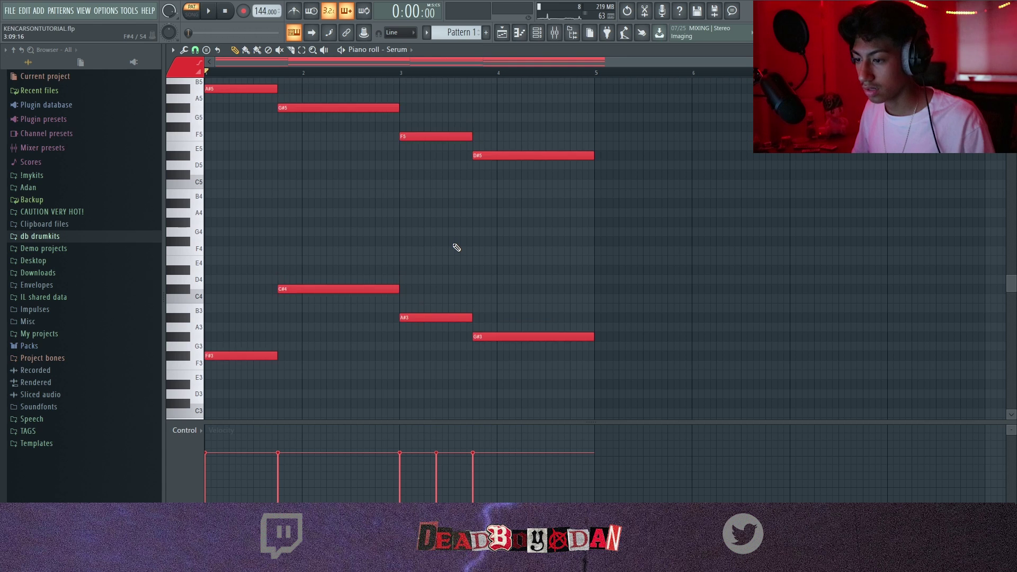
Play back the transposed Serum chords from the start and look over their upper and bass notes.
key(space)
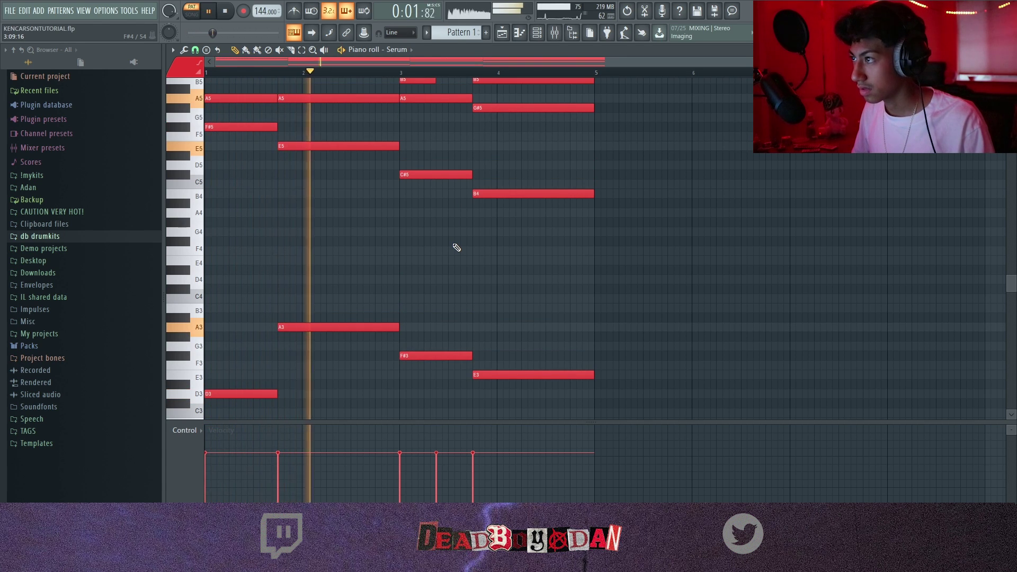
scroll(488, 316, up, 5)
key(space)
key(space)
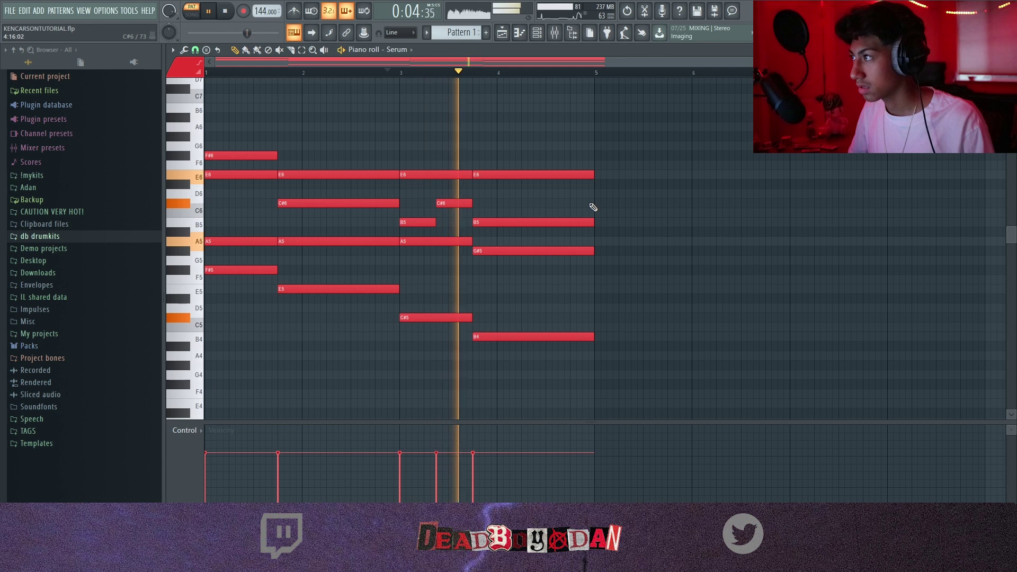
key(space)
click(206, 72)
key(space)
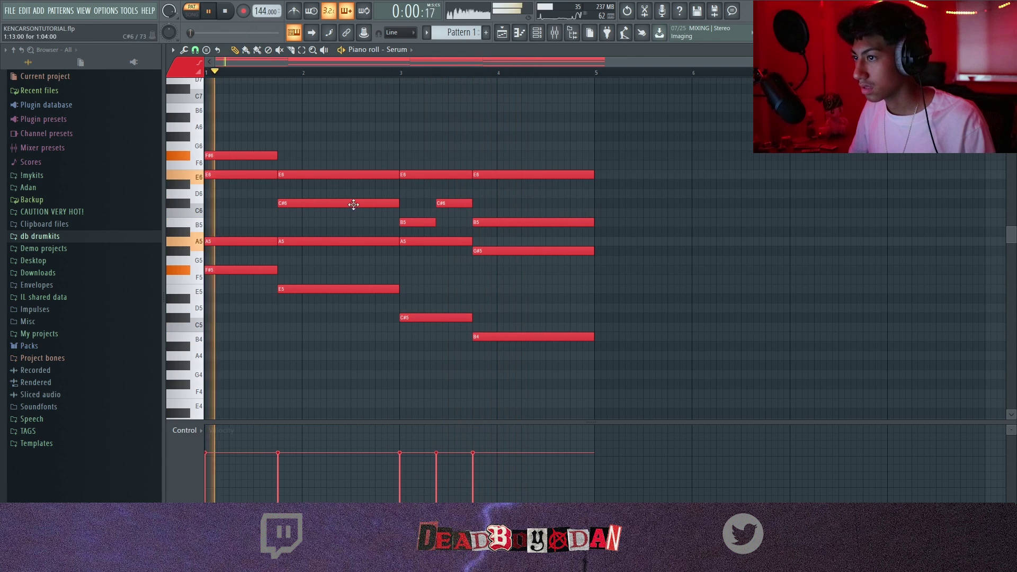
scroll(387, 166, down, 1)
scroll(387, 166, down, 1)
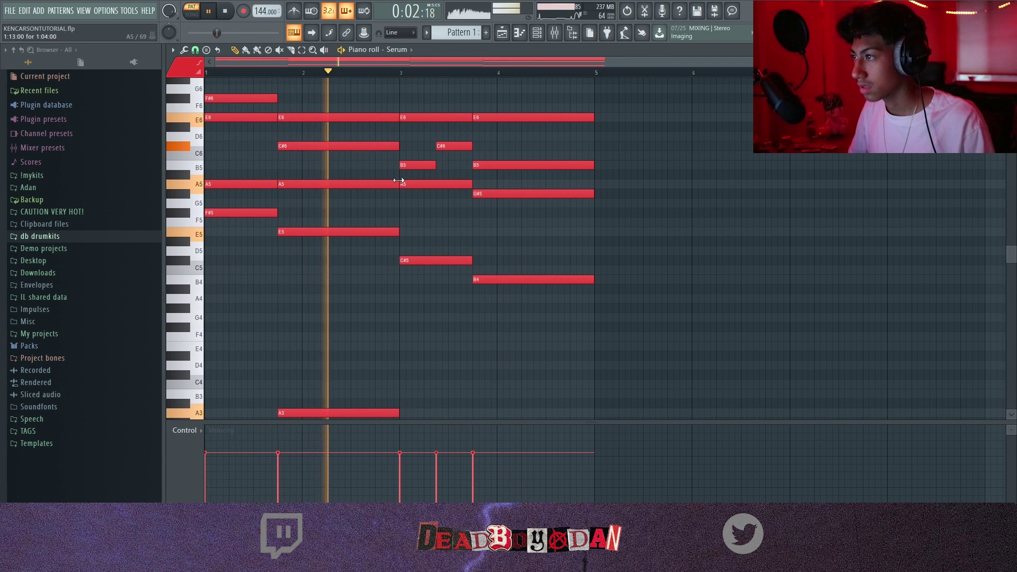
key(space)
Render the transposed Pattern 1 as another audio clip on Track 2 and play it in the arrangement.
key(Escape)
right_click(467, 38)
click(565, 208)
key(space)
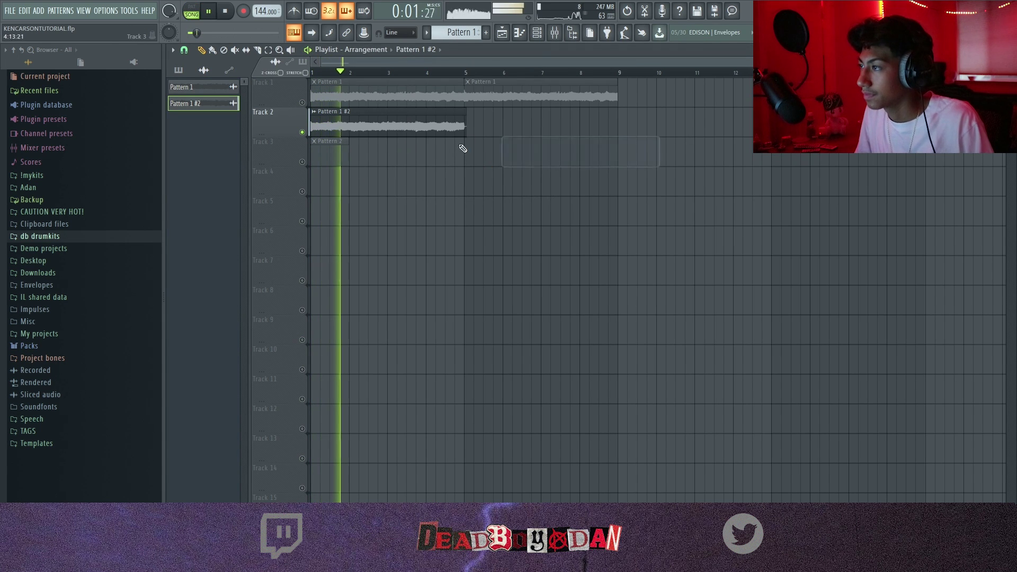
Trim the Pattern 1 #2 audio clip at bar 5 and place a second copy directly after it on Track 2.
scroll(459, 131, up, 5)
scroll(471, 127, up, 3)
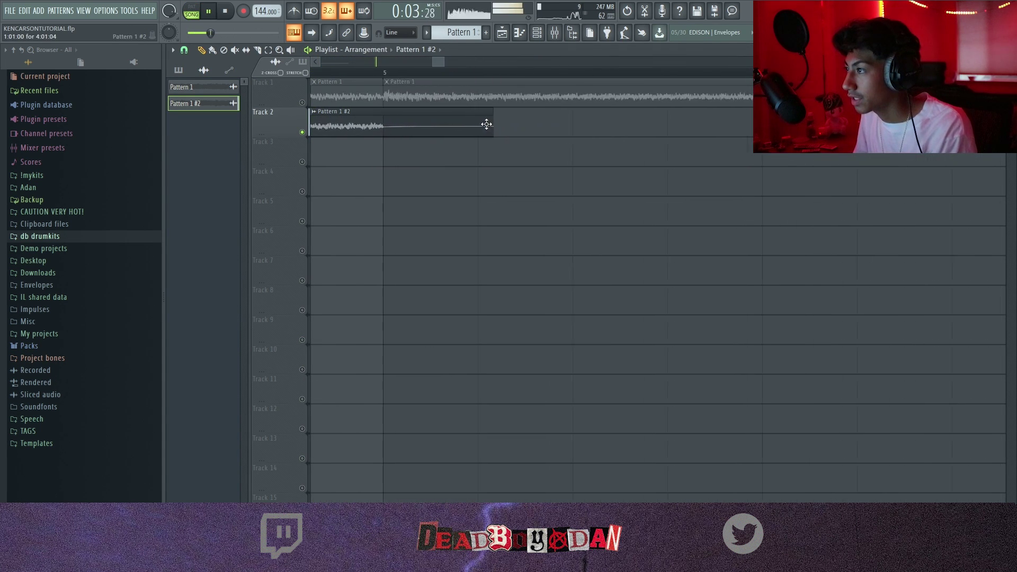
click(381, 124)
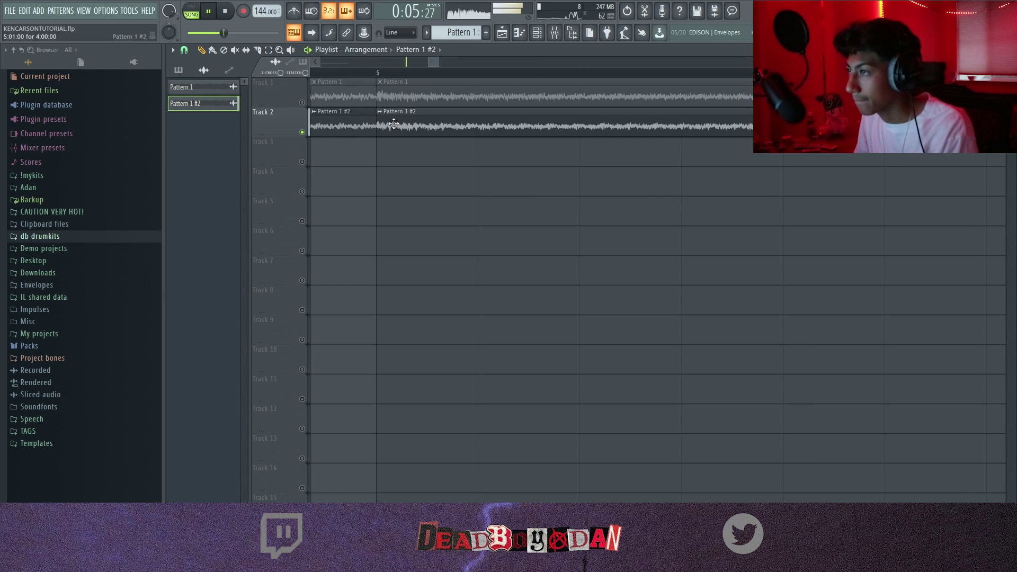
Open the channel settings of the Pattern 1 #2 audio clip and route it to mixer Insert 20.
scroll(433, 210, down, 8)
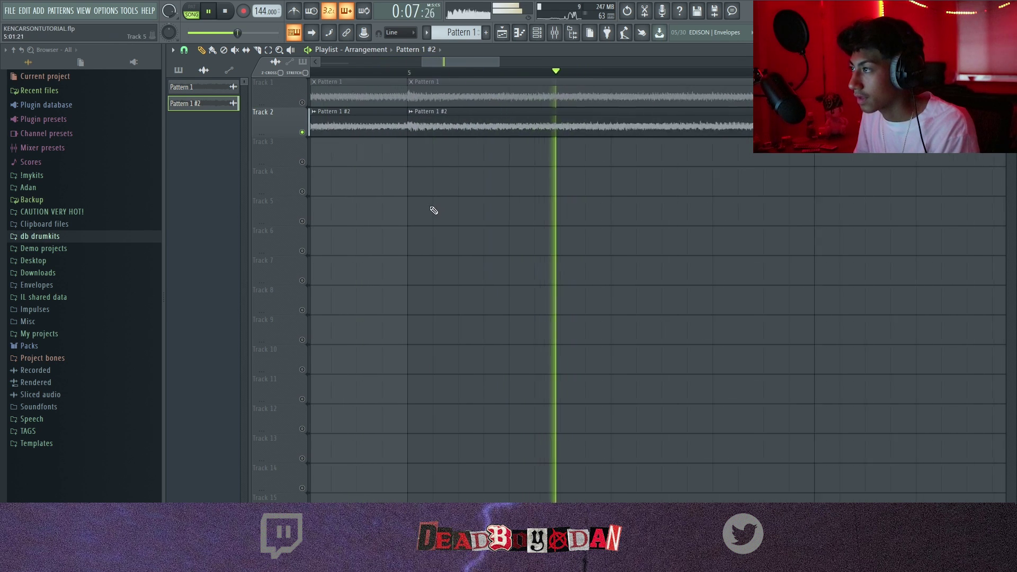
double_click(504, 128)
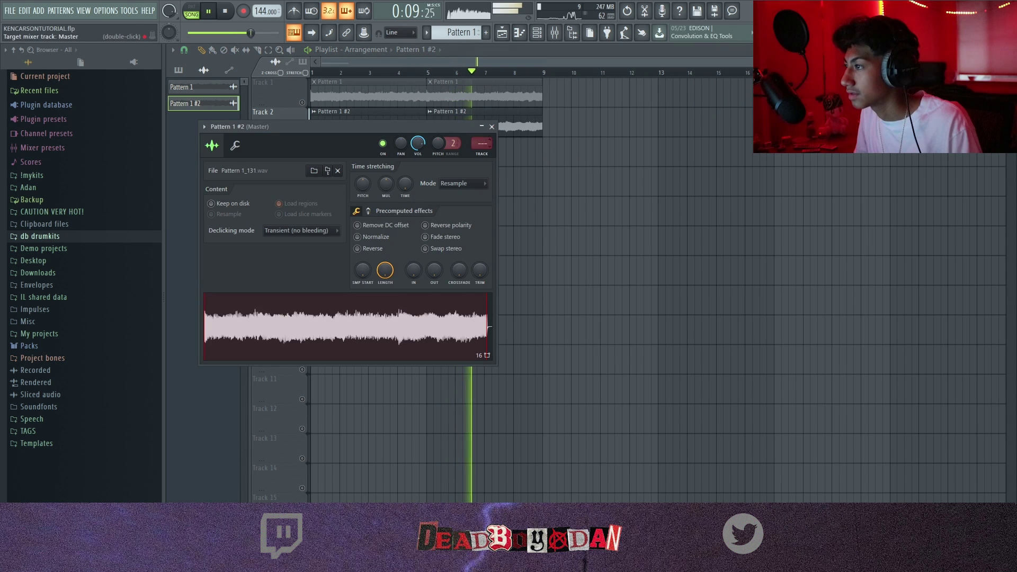
double_click(479, 143)
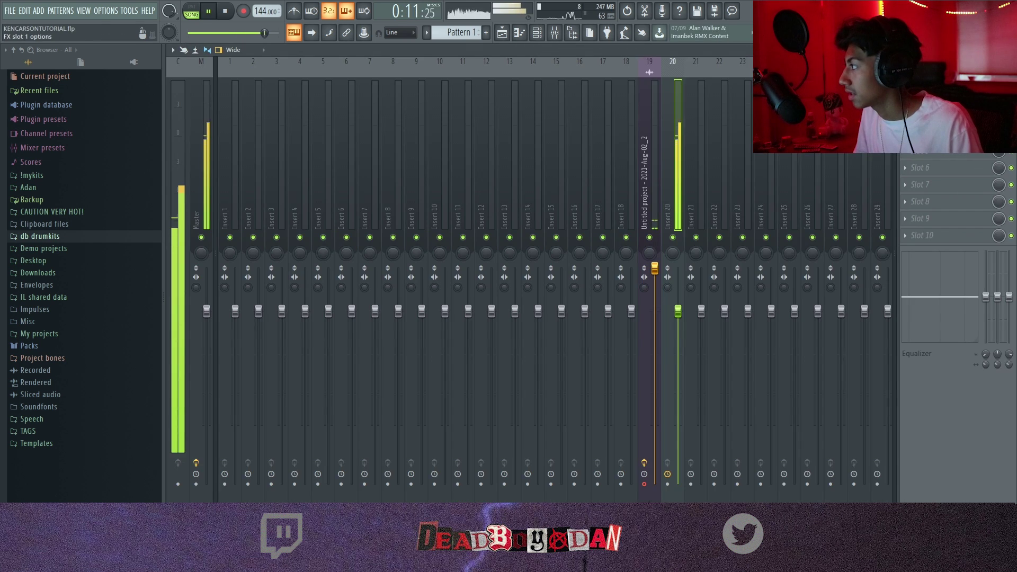
Load Fruity Reeverb 2 into the first effect slot of mixer Insert 20.
click(905, 91)
mouse_move(919, 99)
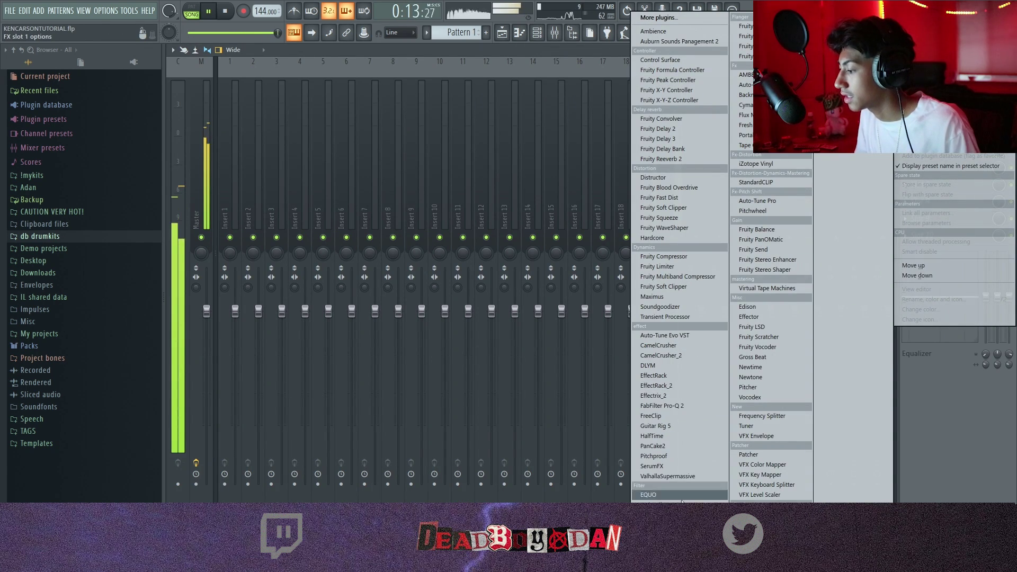
click(584, 79)
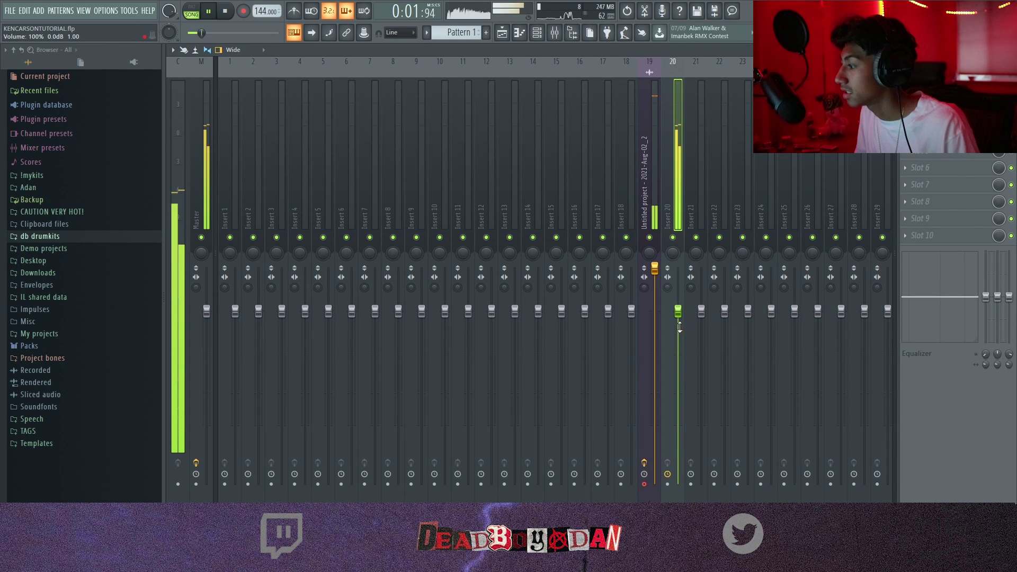
click(905, 91)
mouse_move(919, 99)
click(719, 159)
Add Fruity Parametric EQ 2 in Insert 20's second slot and cut the lows with Band 1 at about 208 Hz.
click(905, 108)
click(671, 535)
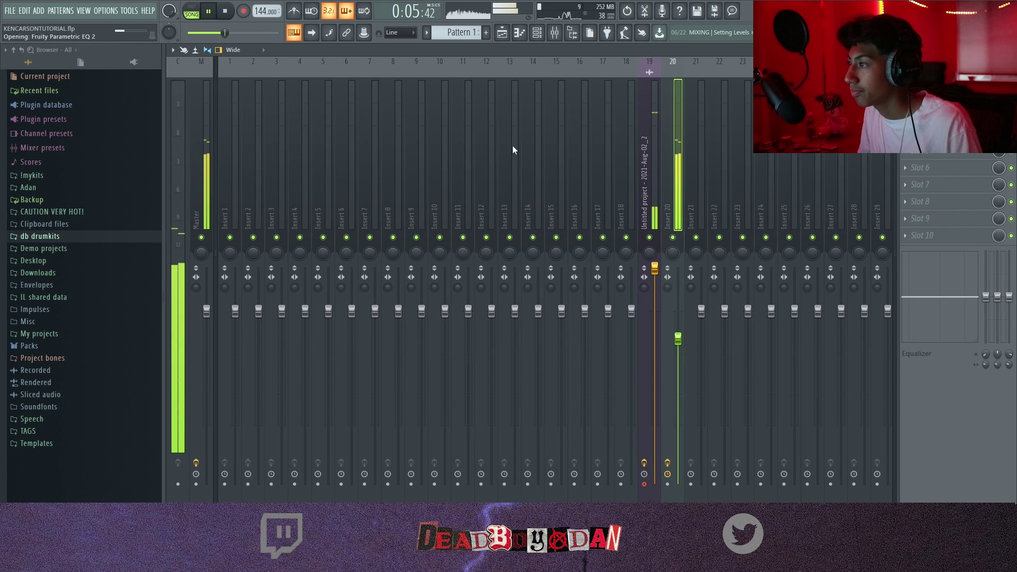
drag(509, 159, 509, 141)
drag(262, 230, 254, 291)
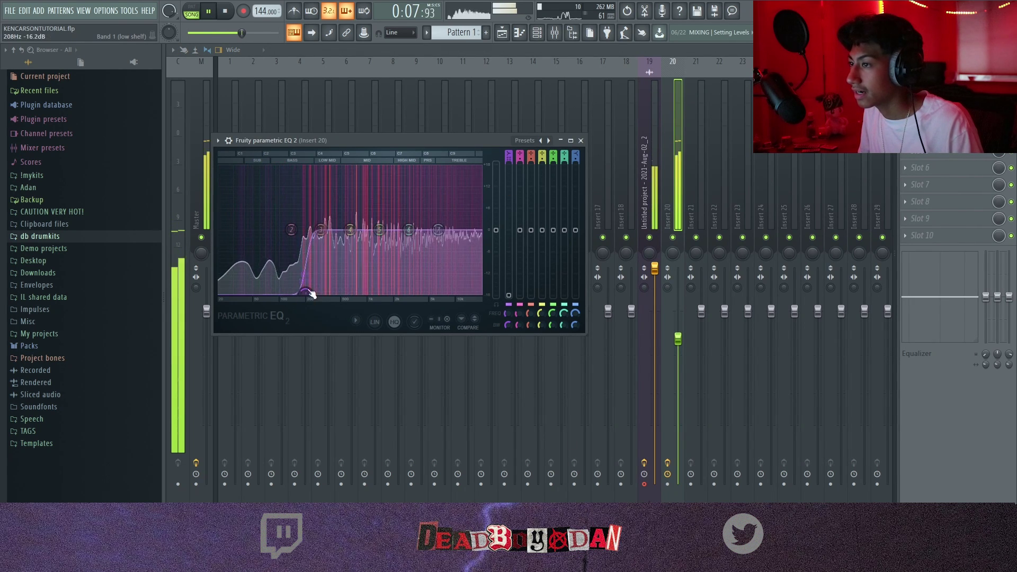
Add Gross Beat in the third effect slot of mixer Insert 20 and close the plugin.
click(905, 125)
mouse_move(919, 133)
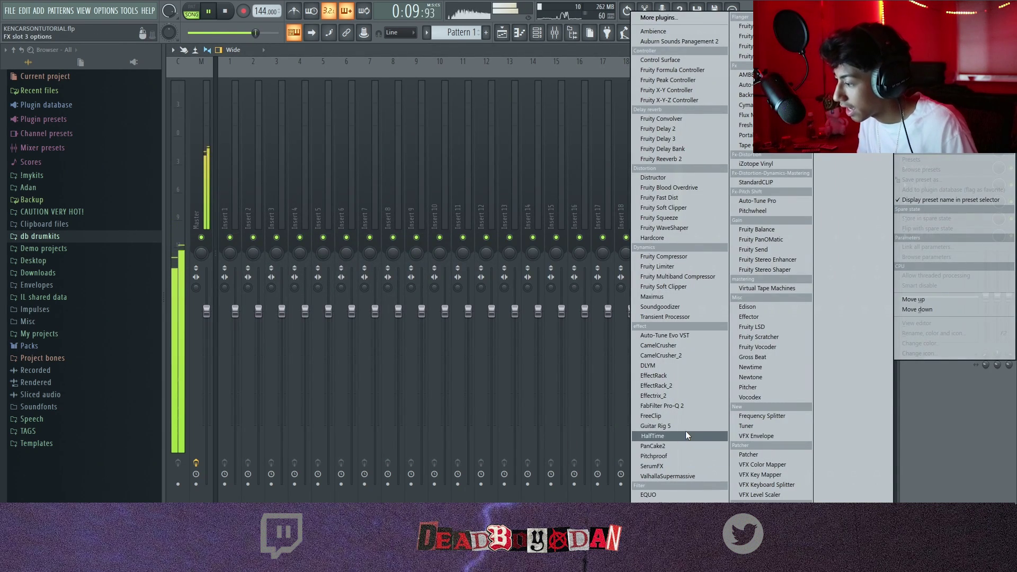
click(759, 357)
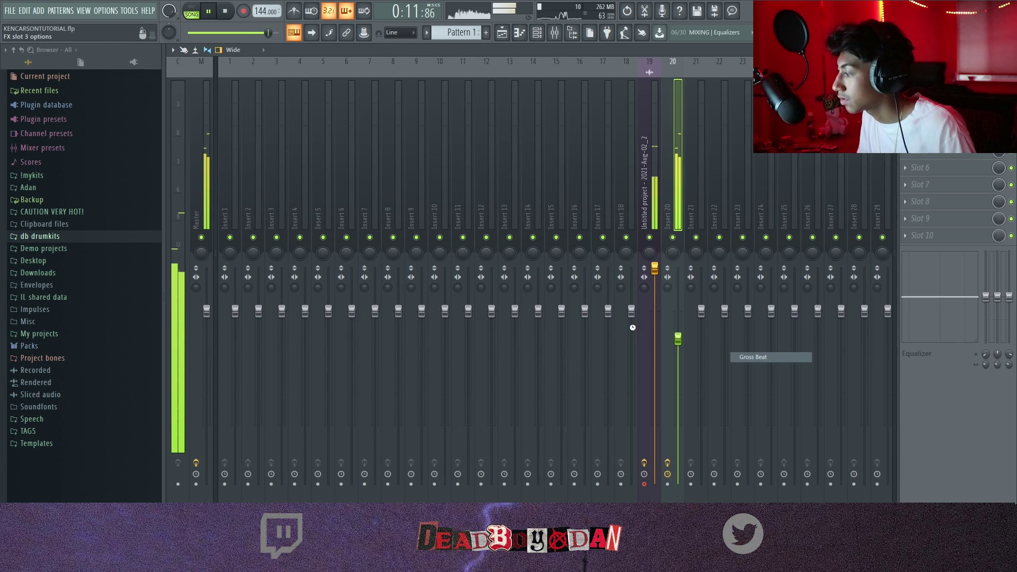
click(354, 313)
click(664, 155)
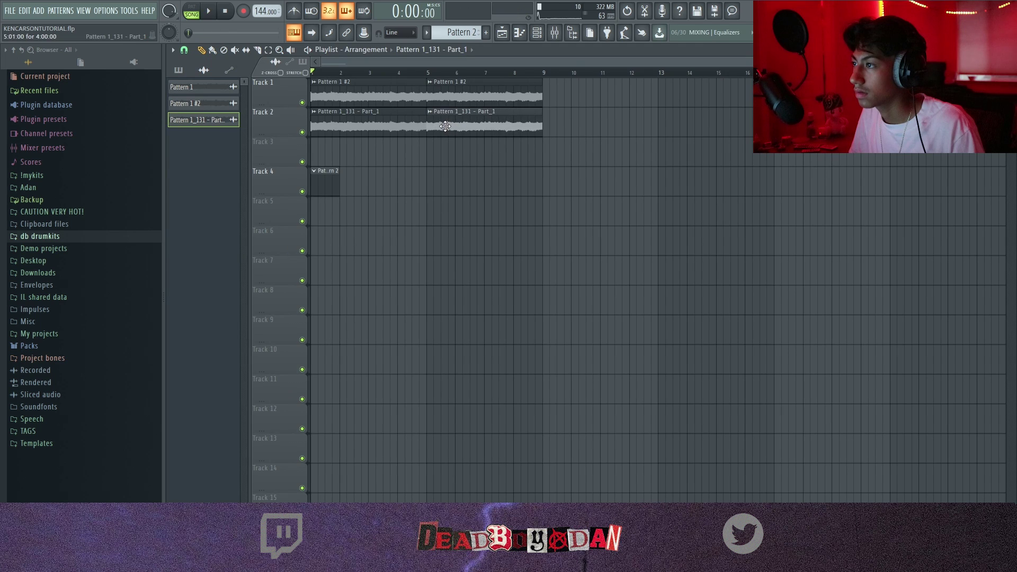
During playback, open the Pattern 1_131 - Part_1 clip's mixer channel, solo Inserts 20 and 21, and lower Insert 21's volume.
key(space)
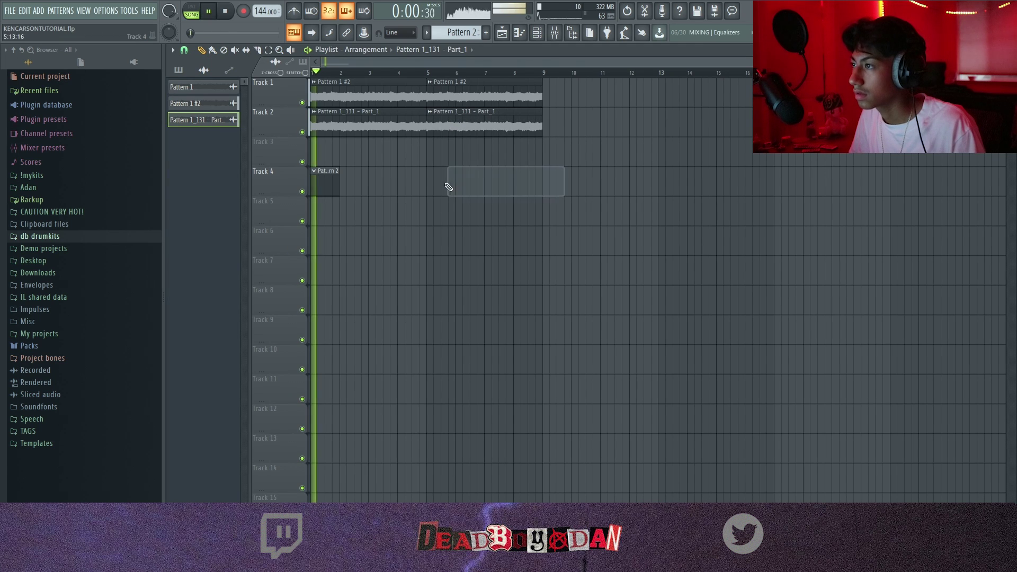
double_click(391, 129)
double_click(501, 157)
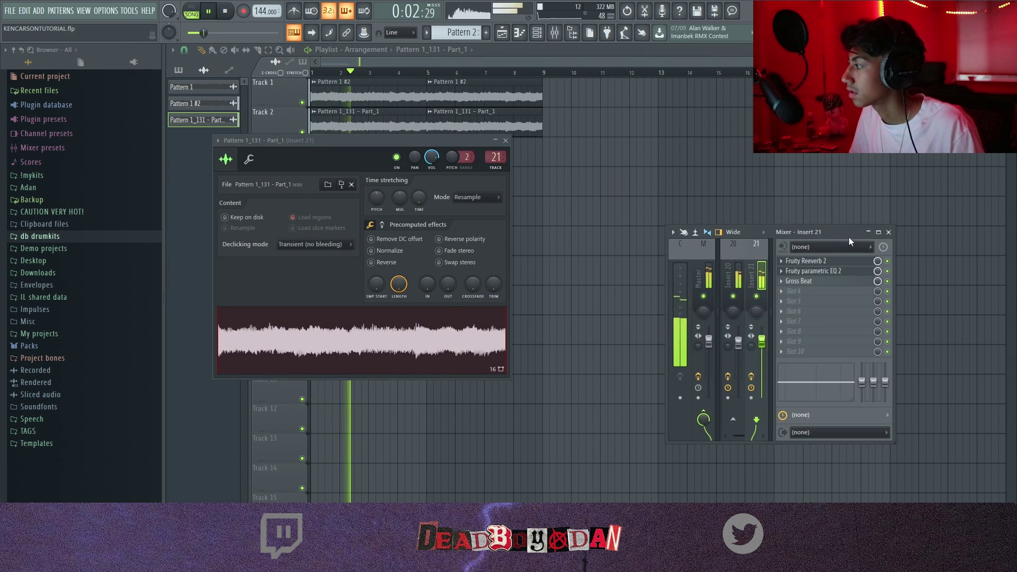
click(878, 232)
scroll(375, 246, up, 12)
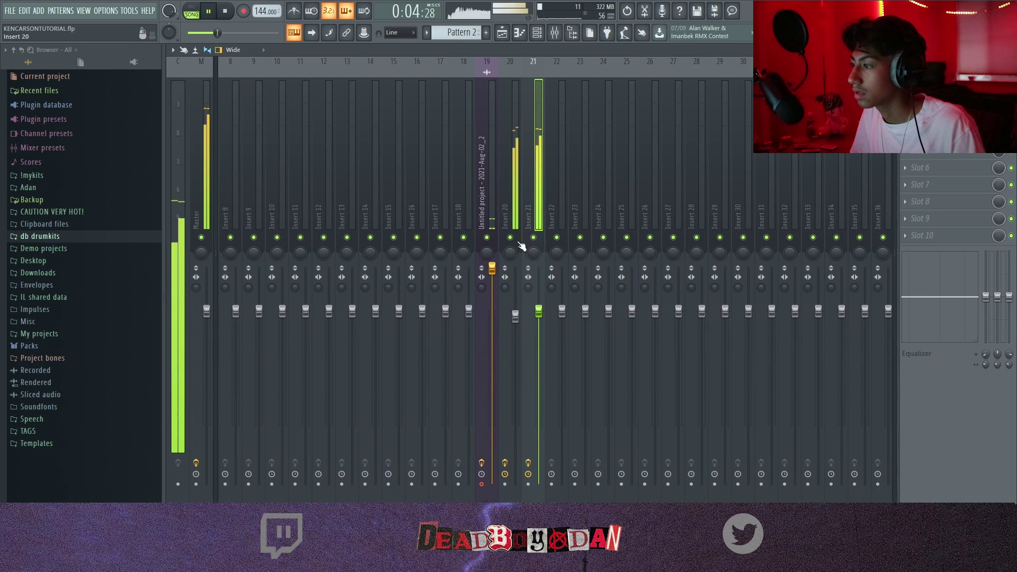
right_click(512, 238)
drag(519, 318, 539, 374)
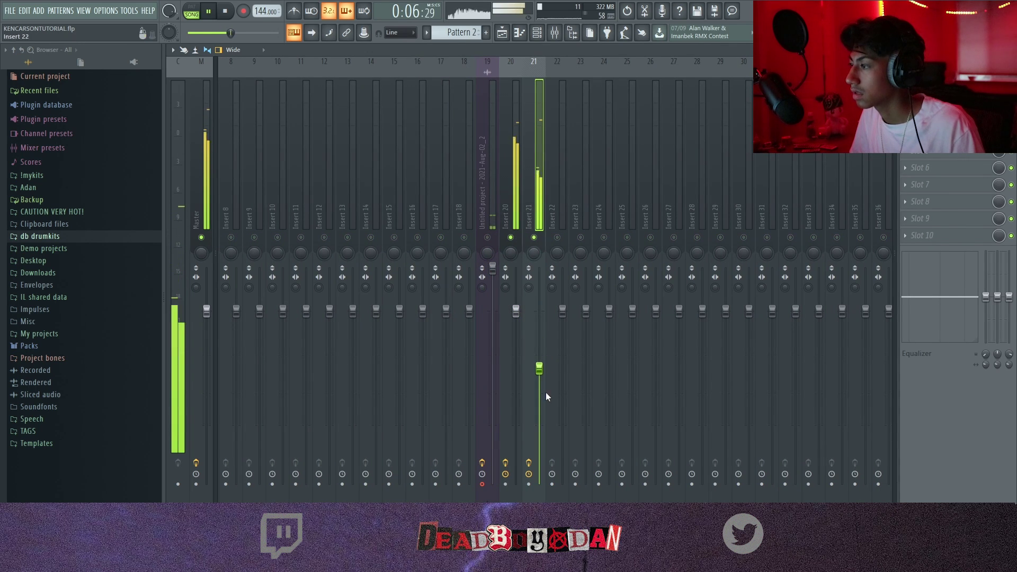
Add PanCake2 in the fourth effect slot of Insert 21 and return to the playlist.
click(906, 133)
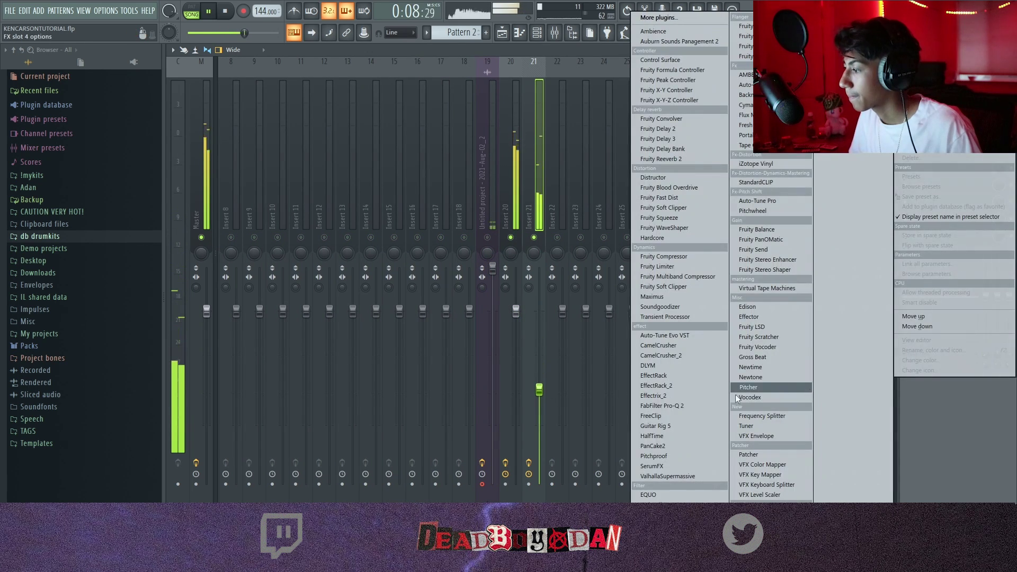
click(676, 446)
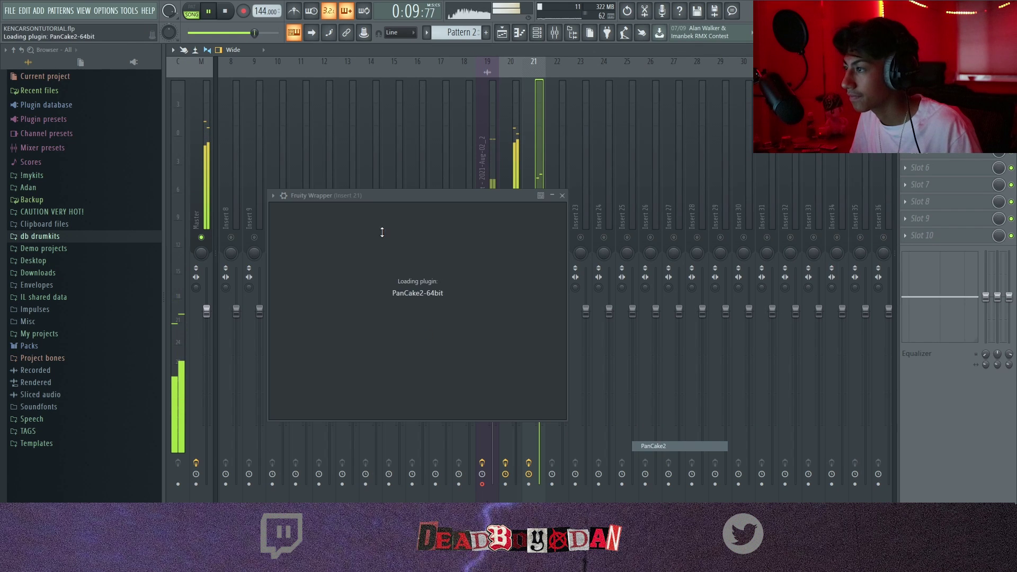
click(543, 196)
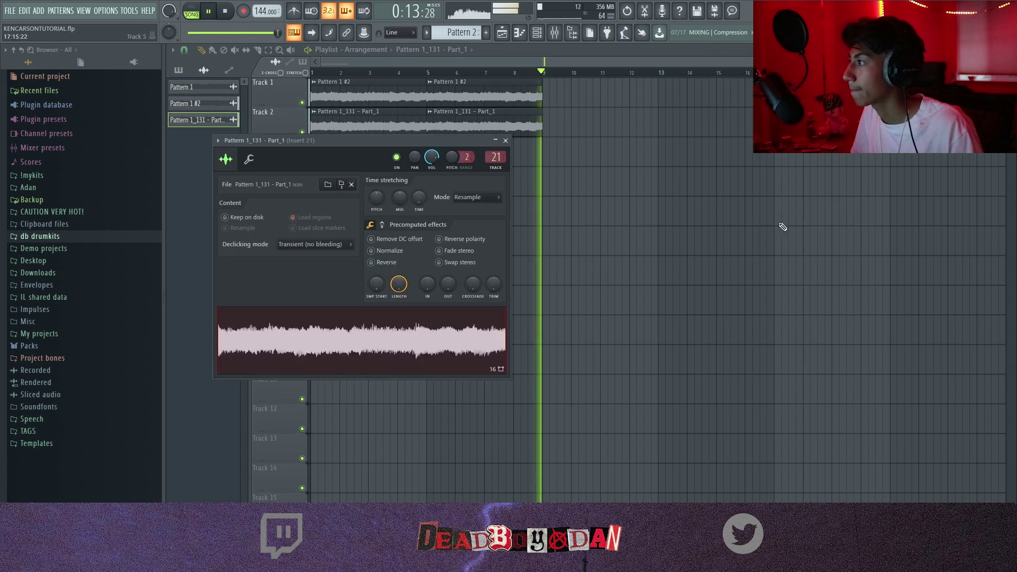
key(Escape)
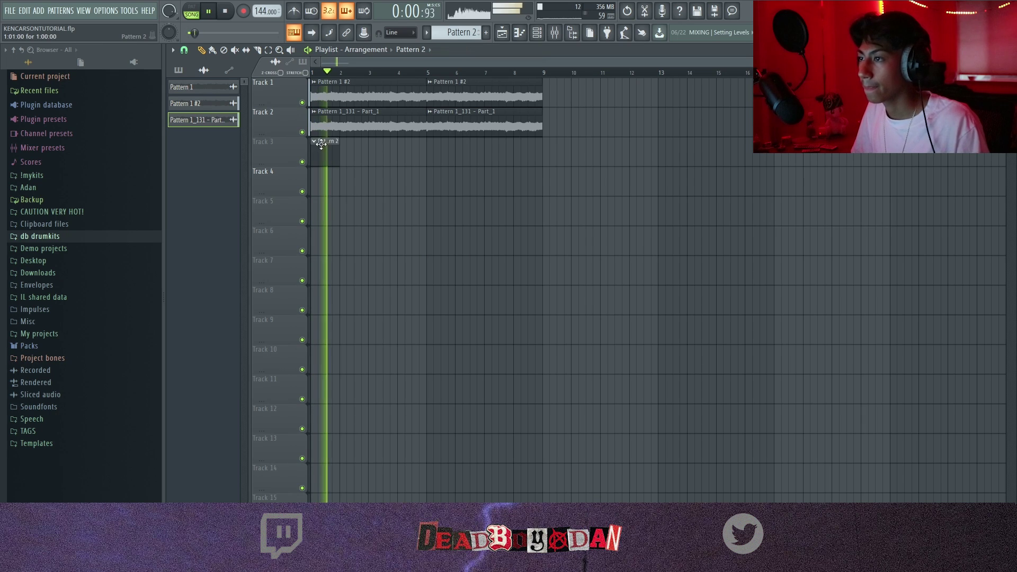
Fill Track 3 from bar 1 to bar 9 with two four-bar Pattern 2 clips and switch to Pattern 3.
drag(336, 147, 543, 146)
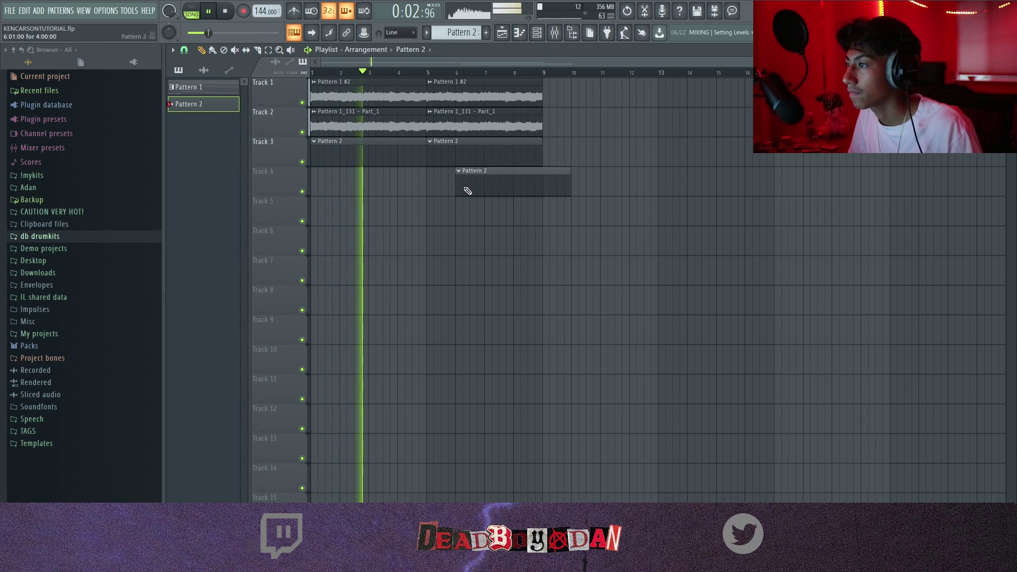
click(539, 33)
drag(458, 41, 461, 68)
click(317, 354)
right_click(319, 355)
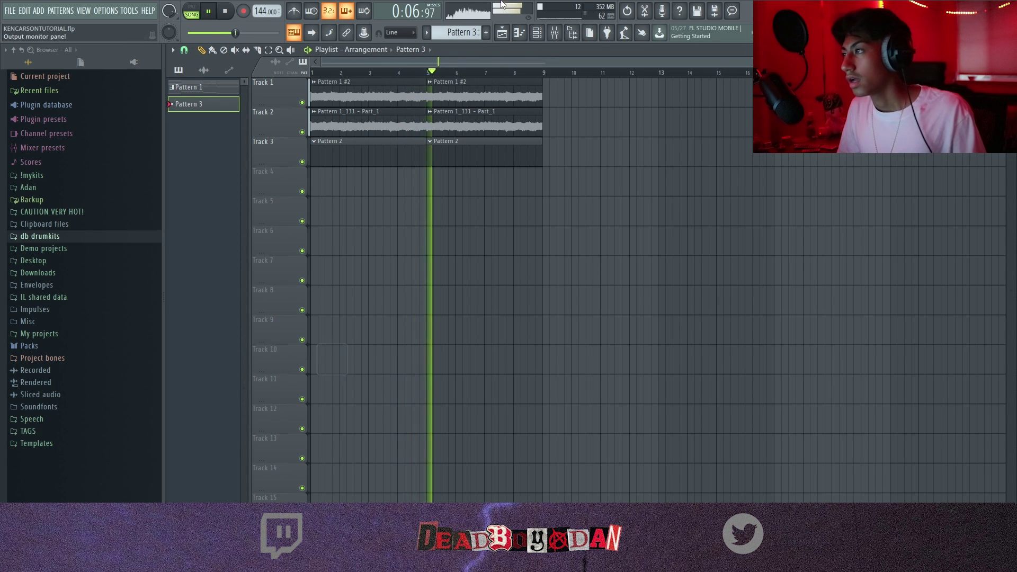
Play the arrangement from the start and check the levels of the soloed inserts in the mixer.
key(space)
click(553, 34)
key(space)
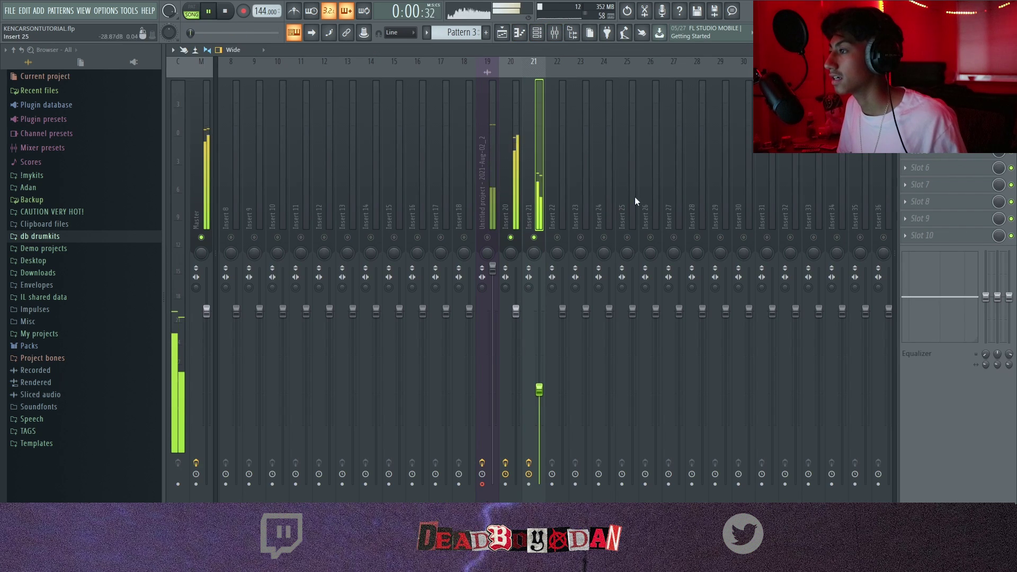
click(1010, 50)
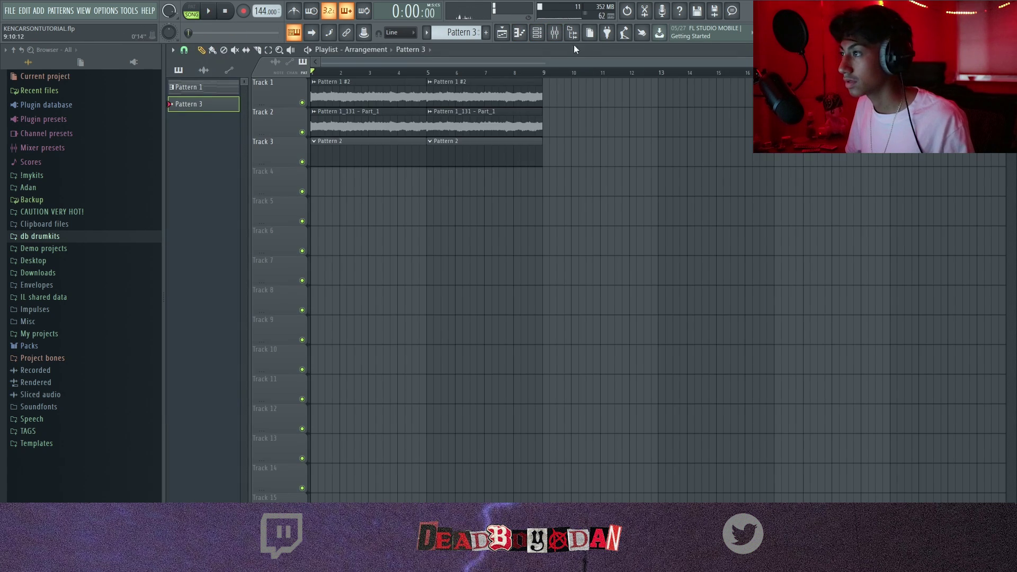
Add a third Serum channel and go through its lead presets to Lead - Dr!FT.
click(546, 33)
click(300, 340)
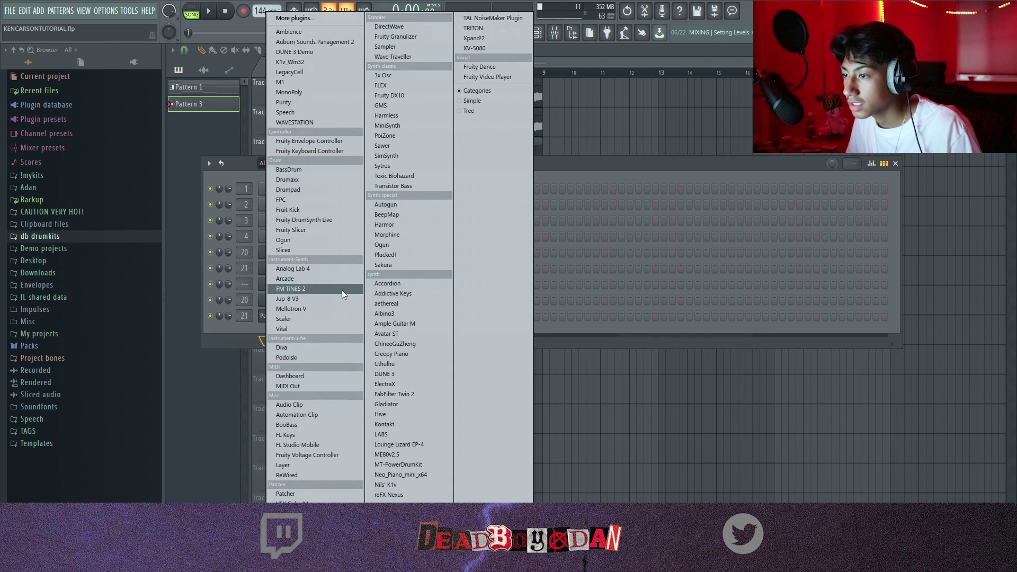
click(332, 278)
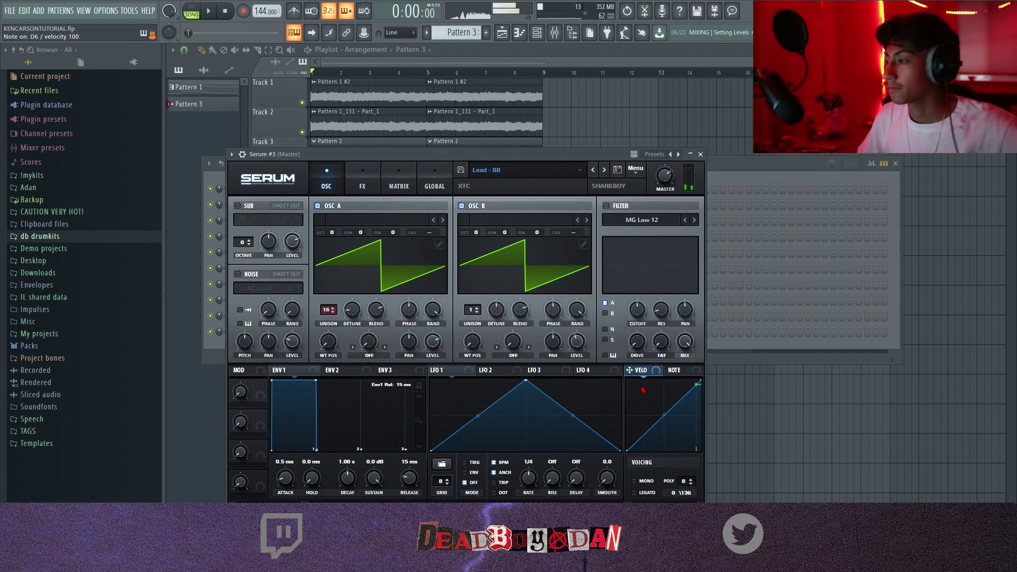
click(605, 173)
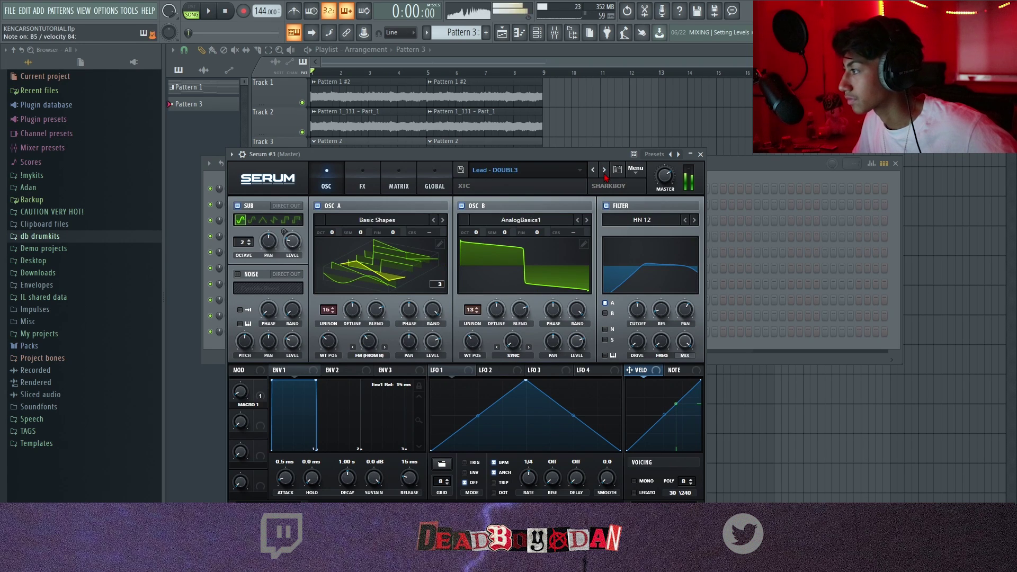
click(604, 170)
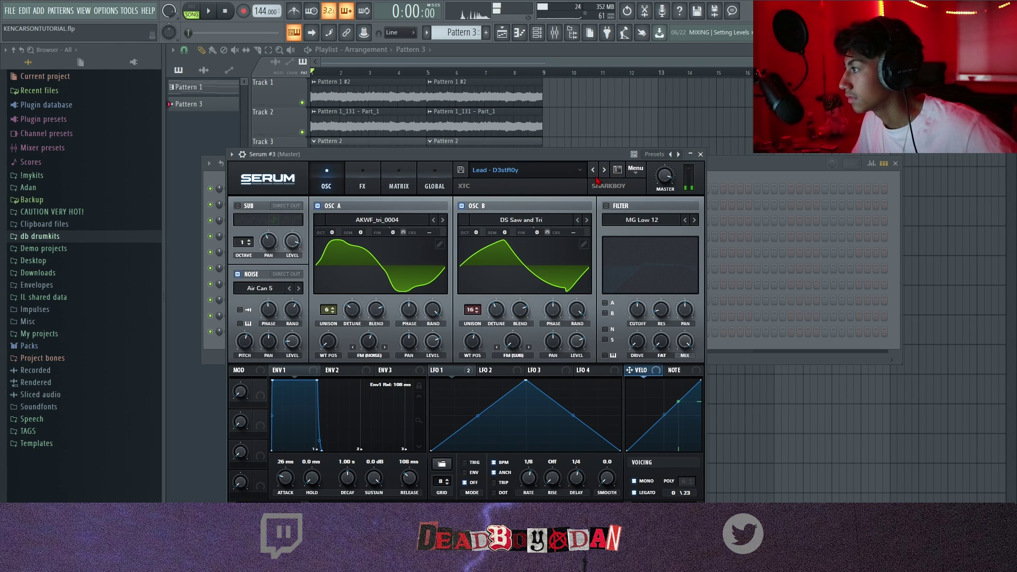
click(604, 171)
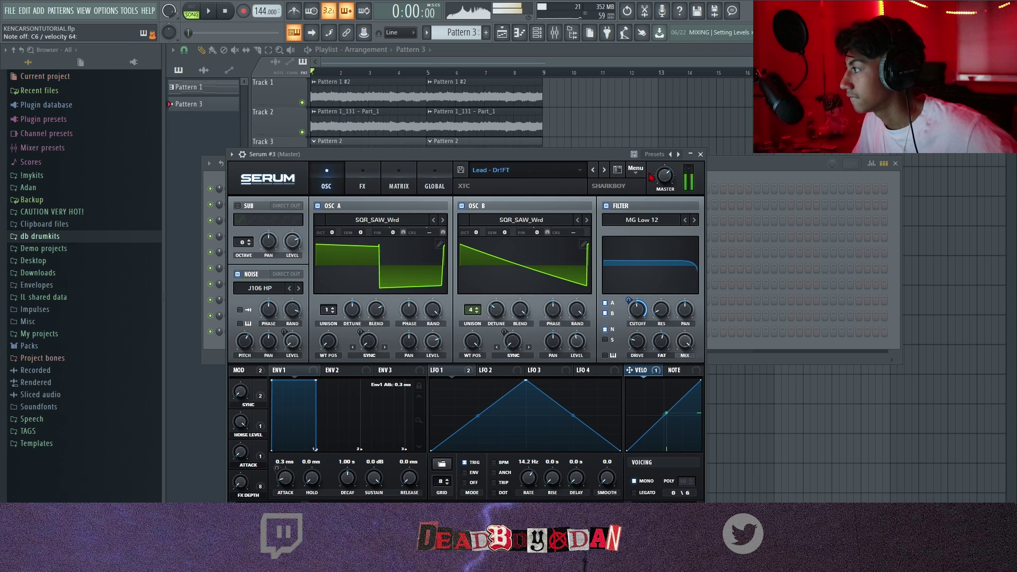
click(699, 155)
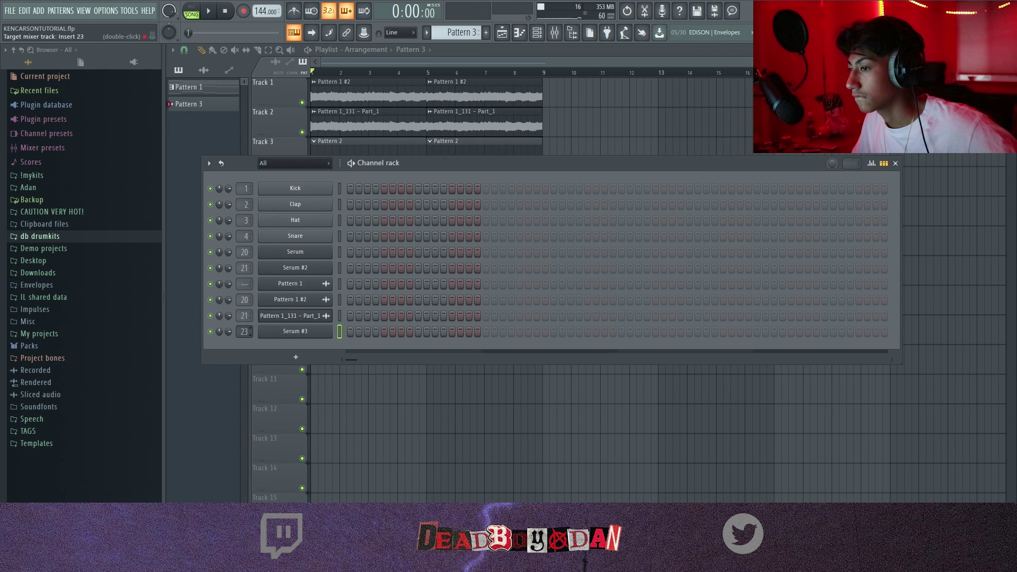
Route Serum #3 to mixer Insert 22 and set that insert's volume to 60%.
double_click(244, 332)
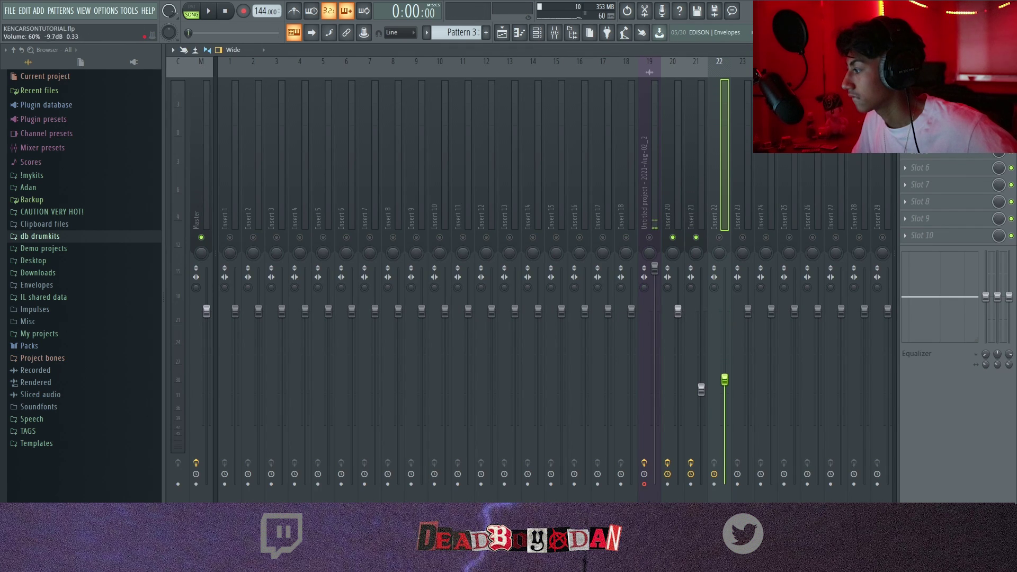
click(1010, 50)
Switch to Pattern 1, place two of its clips on Track 4 from bar 1 to bar 9 and play the arrangement.
drag(460, 32, 460, 43)
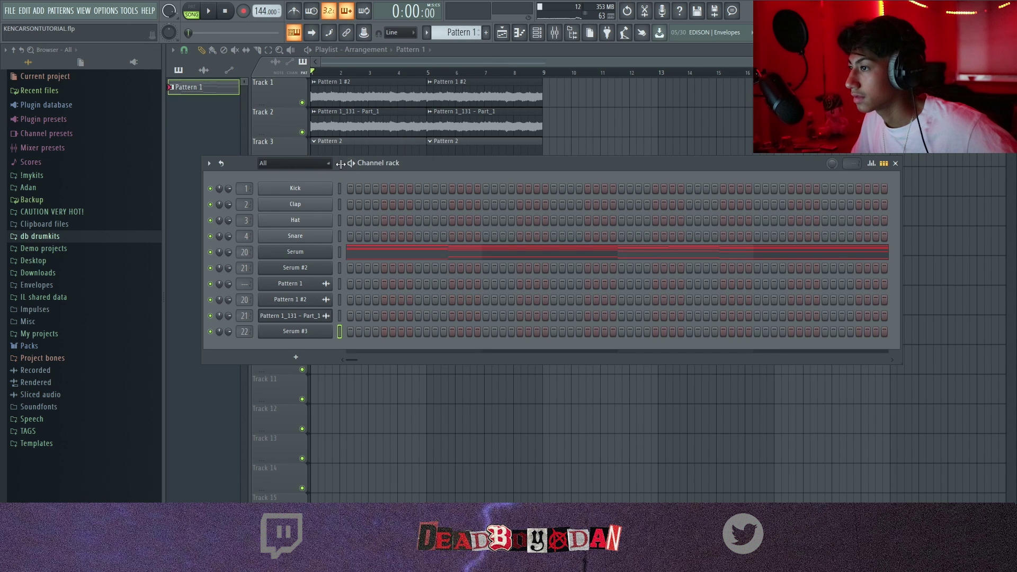
right_click(328, 332)
click(351, 335)
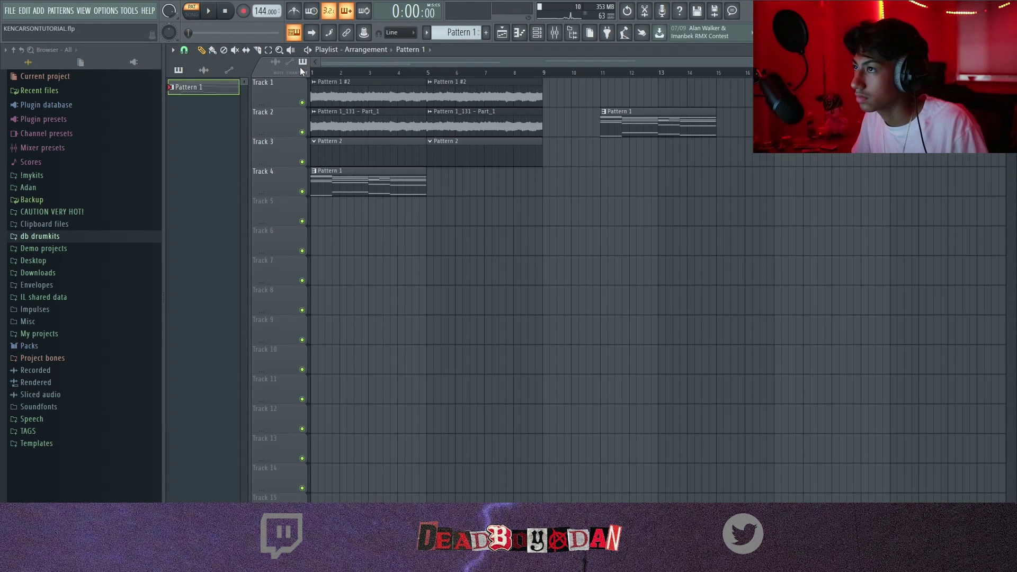
key(space)
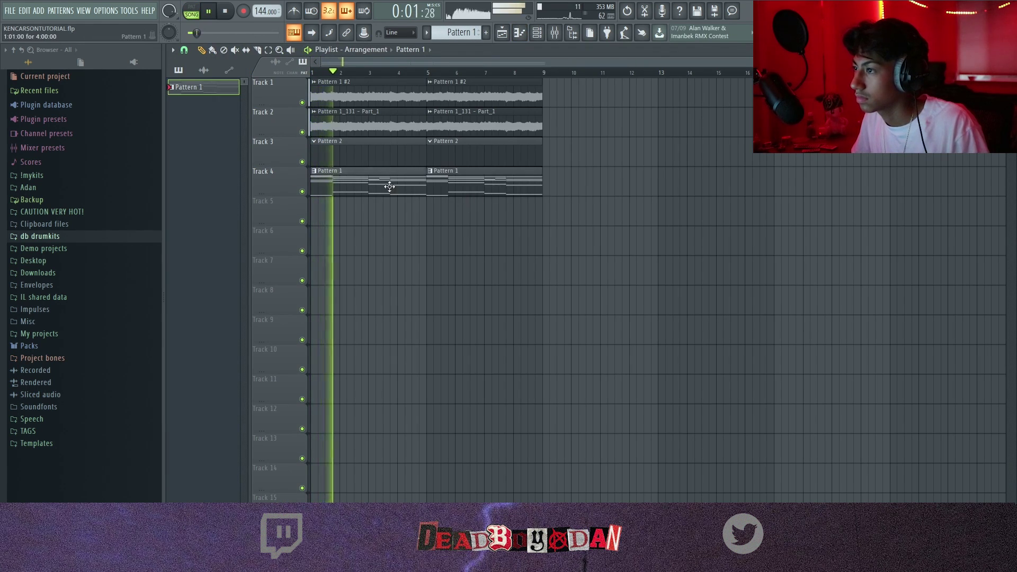
Open Pattern 1's piano roll for Serum #3 and play the arrangement over the ghosted chord notes.
double_click(388, 184)
click(1010, 50)
right_click(328, 326)
click(348, 335)
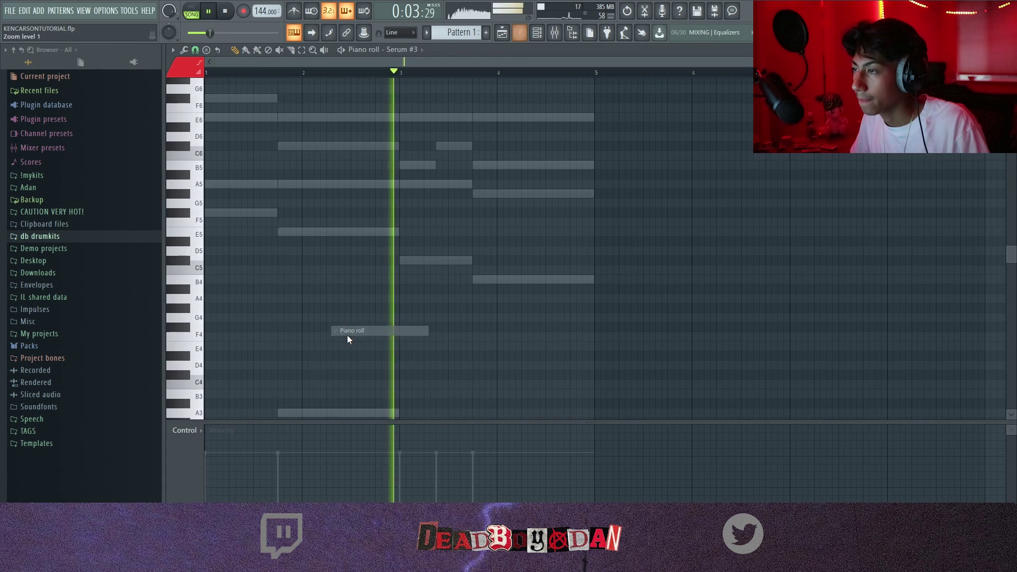
key(space)
key(space)
scroll(313, 212, up, 2)
key(space)
Draw the overlapping ascending notes A5, C#6 and E6 in bar 1 of Serum #3's piano roll and play them back.
drag(213, 212, 151, 209)
key(space)
mouse_move(216, 213)
mouse_down()
mouse_move(256, 215)
mouse_move(228, 218)
mouse_up()
click(231, 176)
drag(254, 177, 302, 148)
click(260, 147)
key(space)
key(space)
key(space)
key(space)
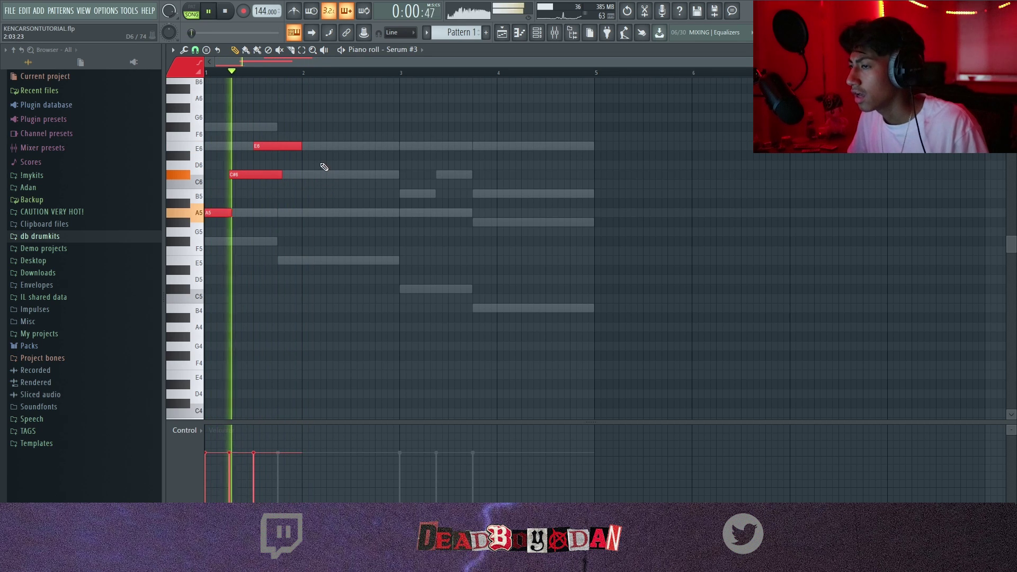
key(space)
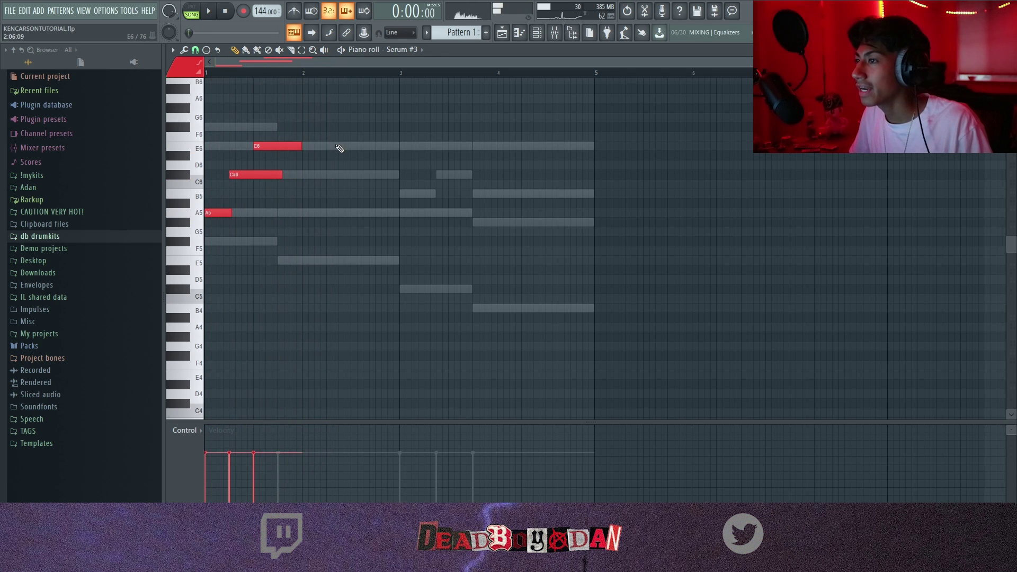
Draw a run of short notes C#6, F#6, E6, D6 and C#6 in bar 2 and stretch the last note to bar 3 during playback.
key(space)
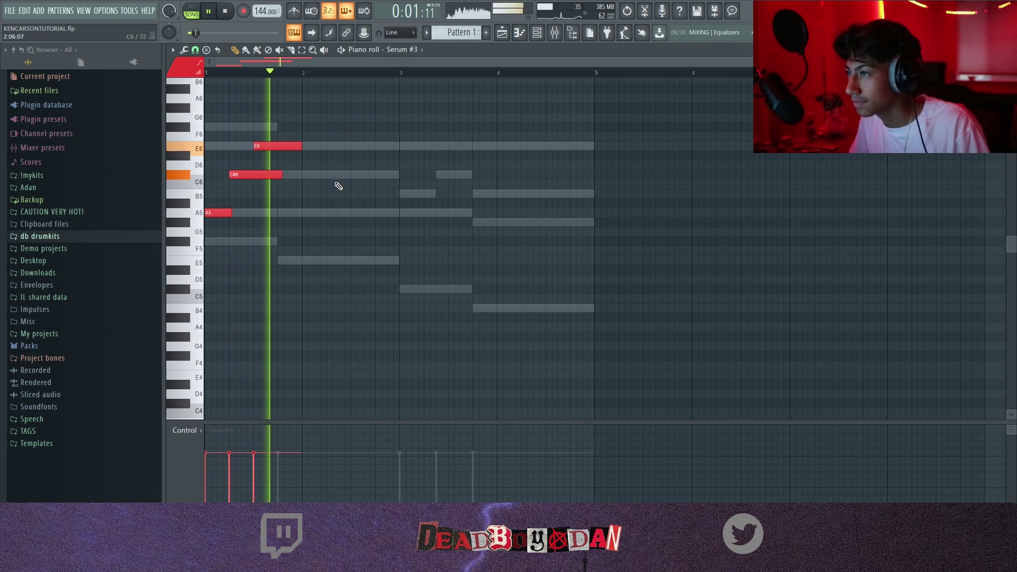
key(space)
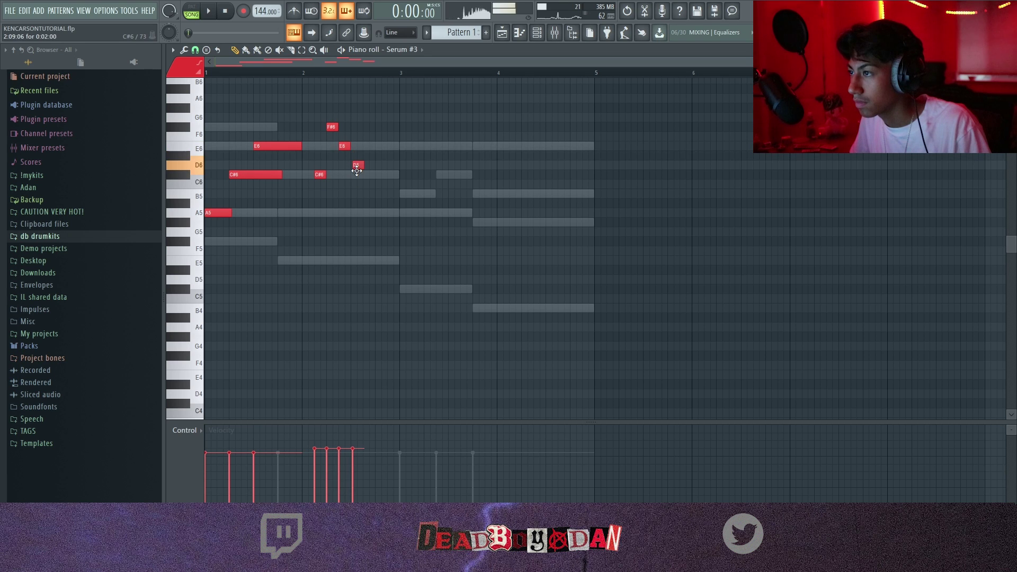
click(369, 175)
key(space)
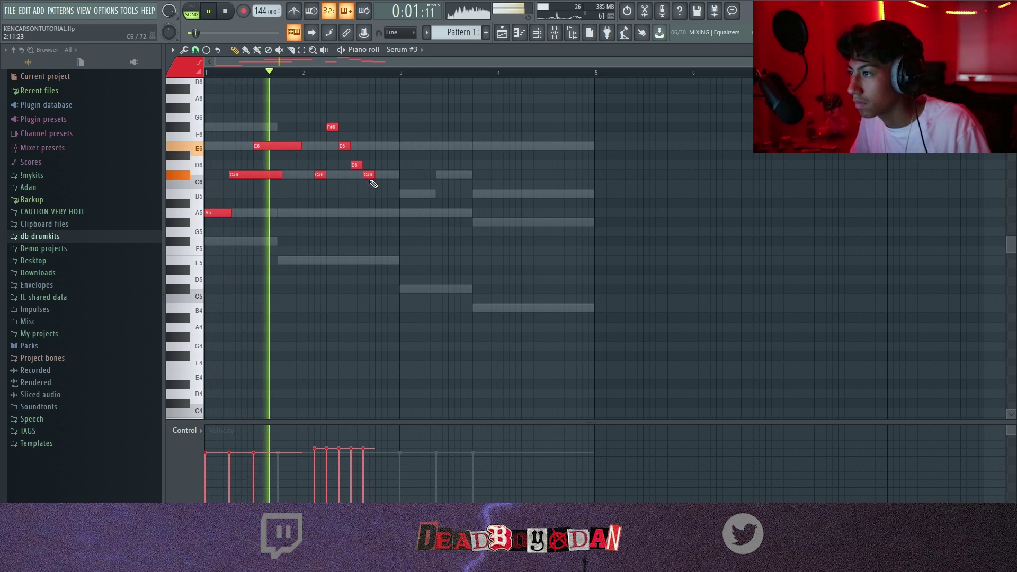
drag(382, 181, 399, 181)
click(398, 194)
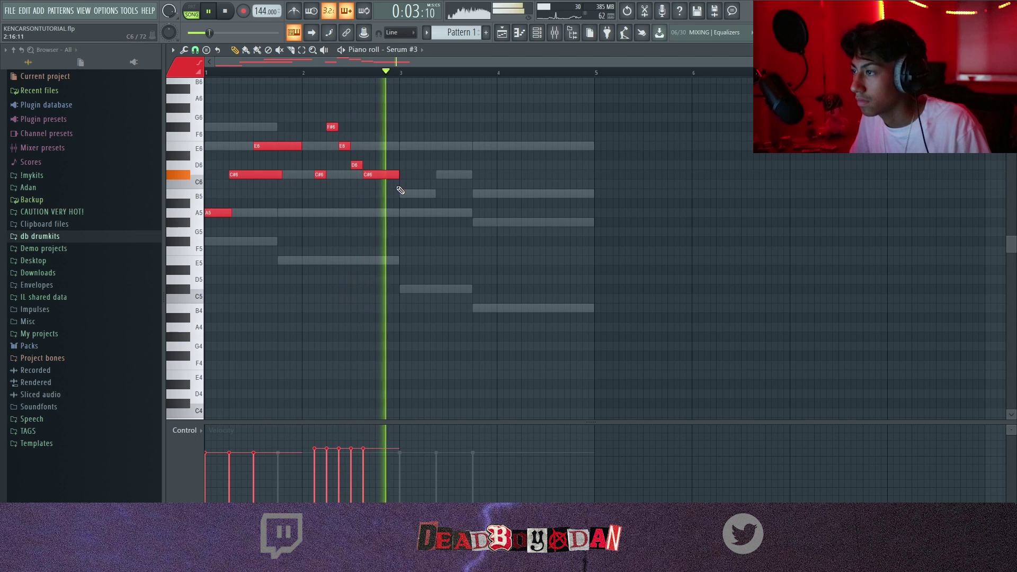
Tighten the bar 2 run by shifting E6, D6 and the last C#6 earlier, lengthening the first C#6 and extending the last to bar 3.
key(ctrl+z)
key(ctrl+z)
key(space)
drag(343, 146, 377, 179)
key(space)
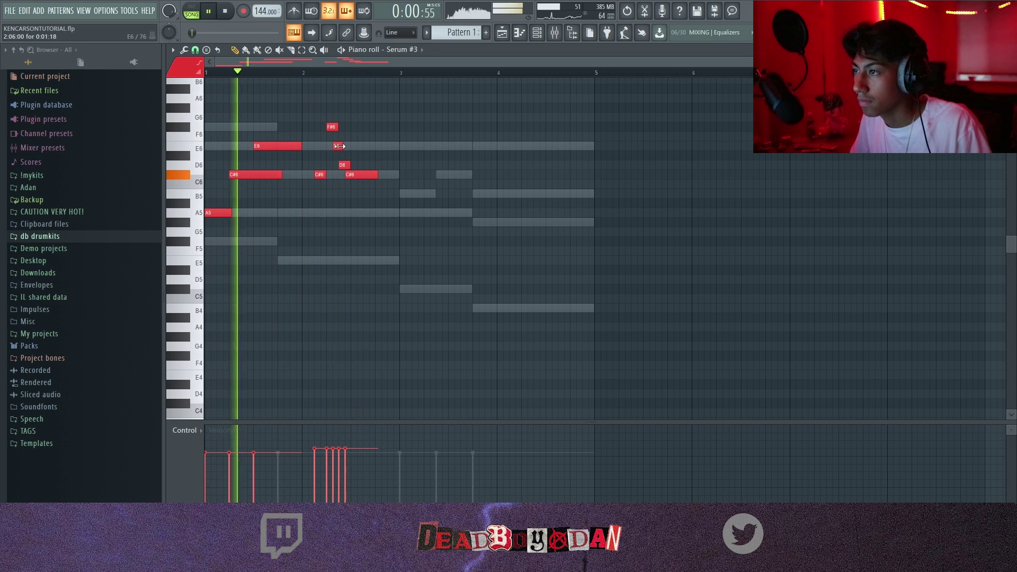
key(space)
key(space)
drag(325, 176, 332, 177)
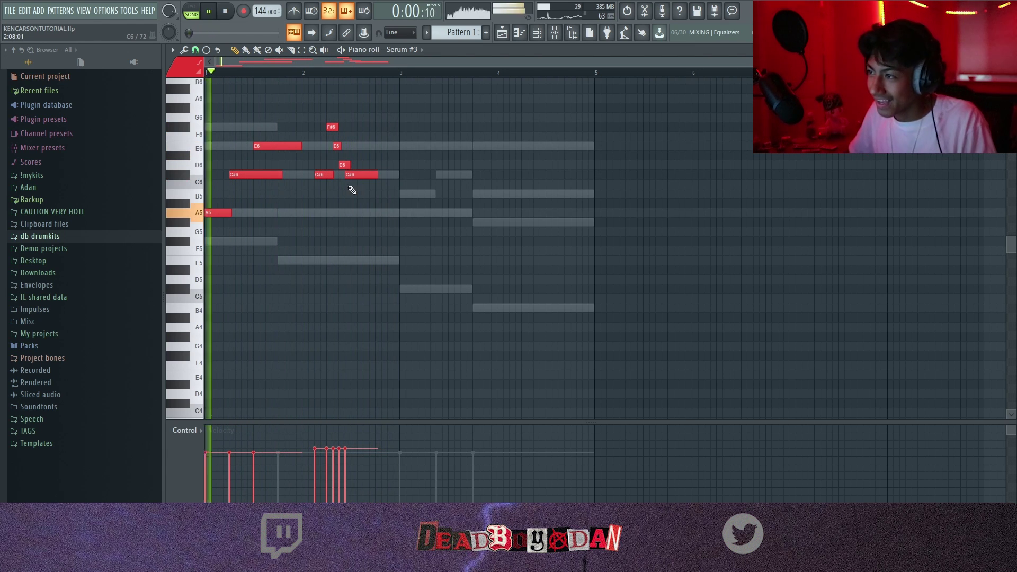
drag(377, 175, 398, 175)
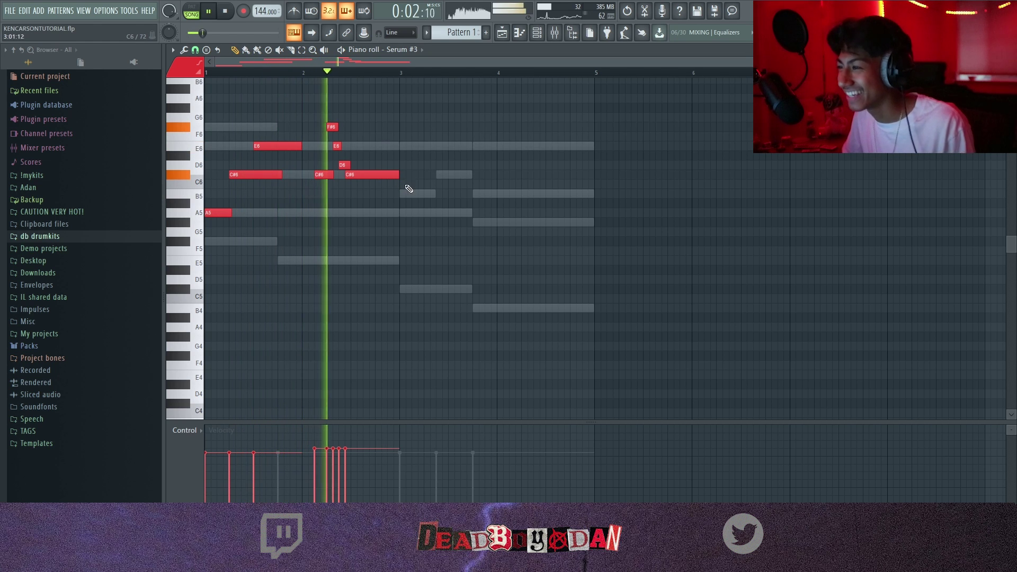
Duplicate the two-bar melody into bars 3 and 4 and transpose the copy down one semitone.
key(ctrl+b)
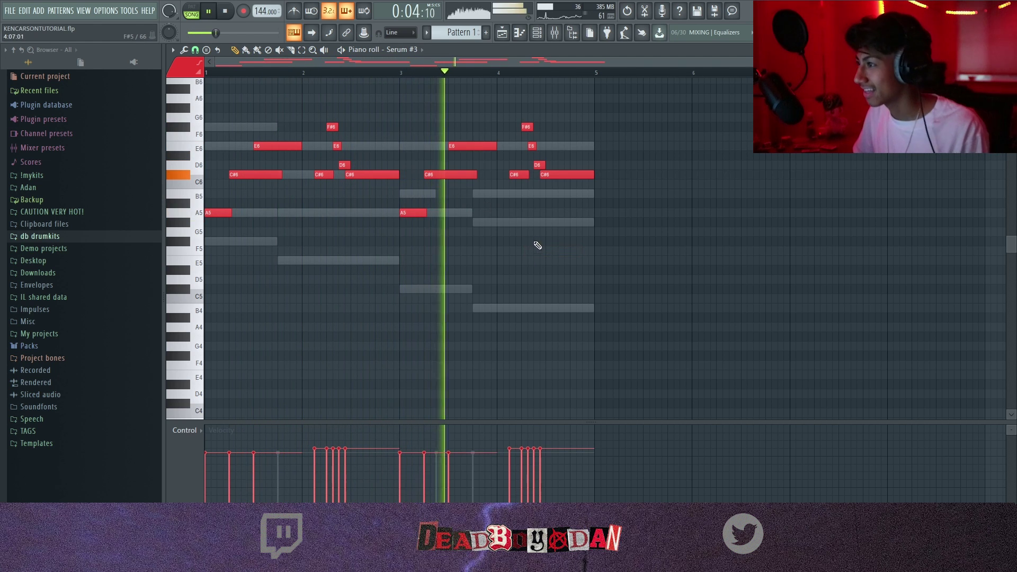
drag(434, 114, 503, 257)
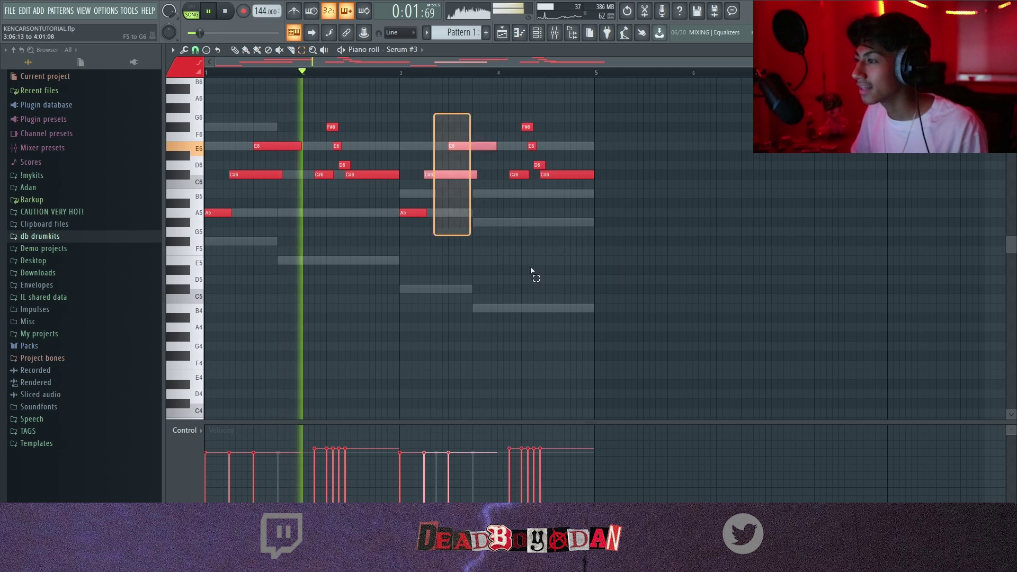
drag(400, 112, 666, 340)
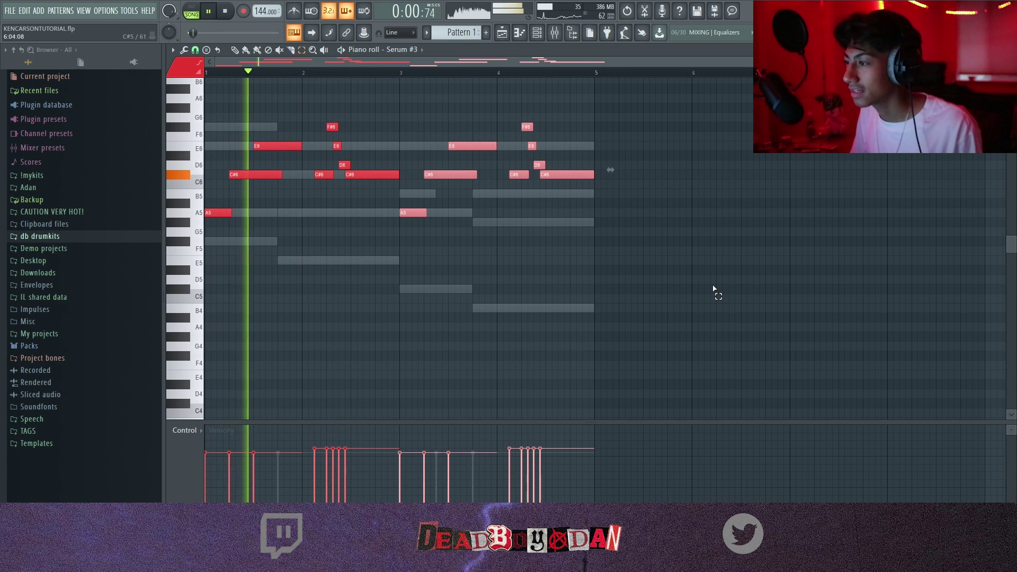
key(shift+Down)
Lower bar 3's last two notes to B5 and C#6, and set bar 4's run to B5, E6, D6, C#6 and B5.
drag(455, 186, 455, 197)
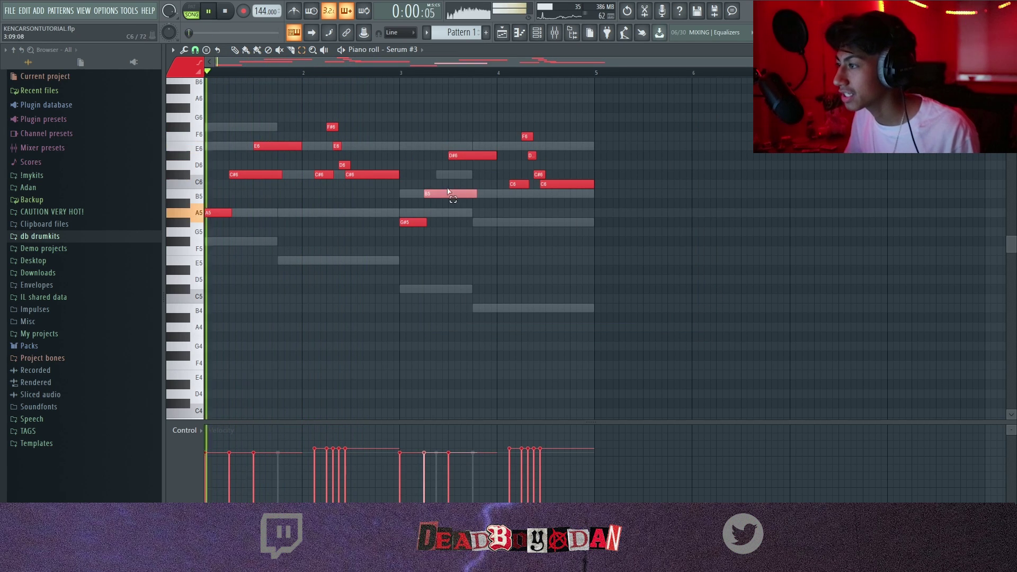
drag(473, 150, 473, 159)
key(shift+Down)
drag(512, 113, 595, 230)
key(shift+Down)
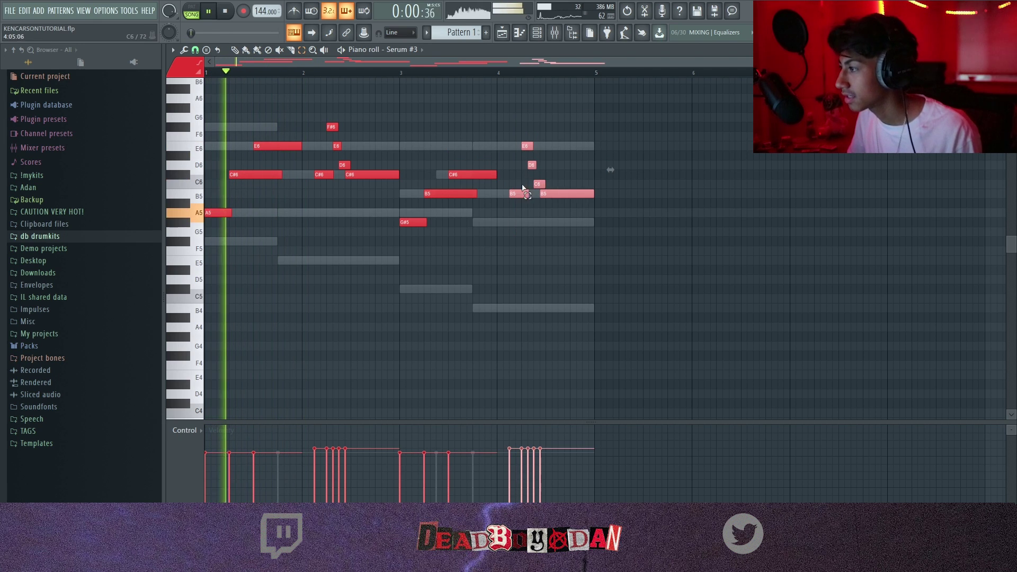
click(555, 234)
drag(539, 186, 539, 176)
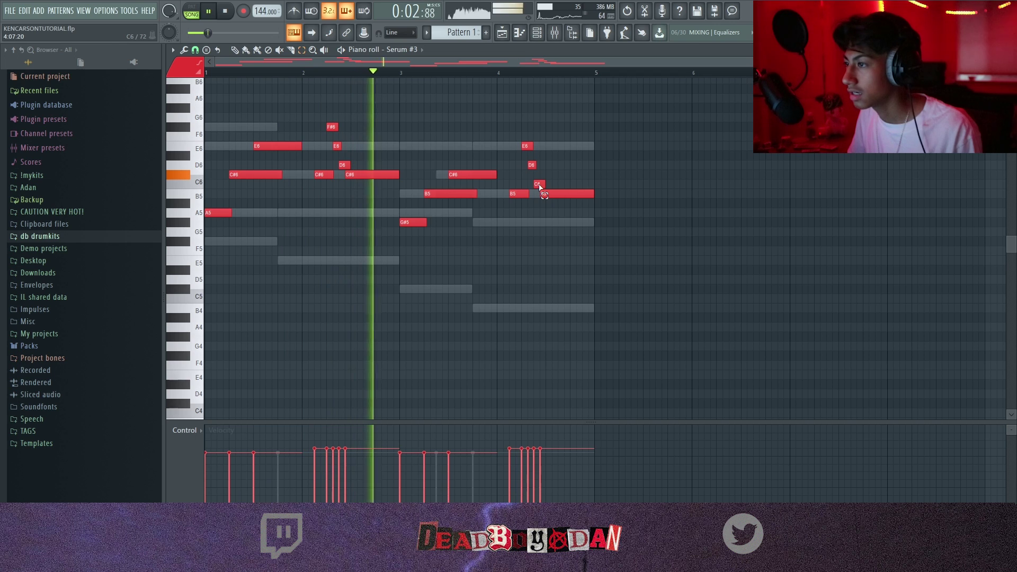
click(620, 273)
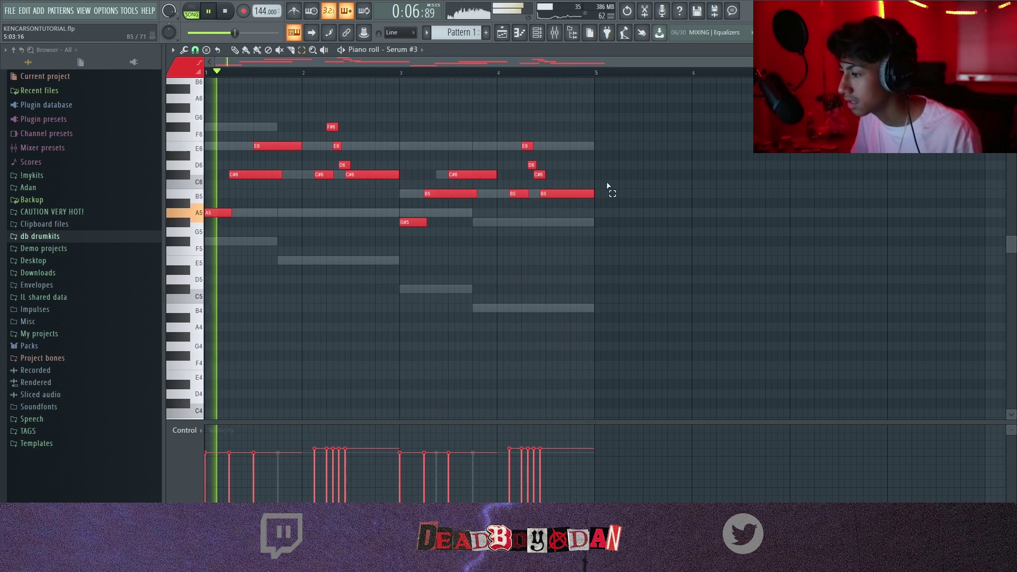
click(339, 147)
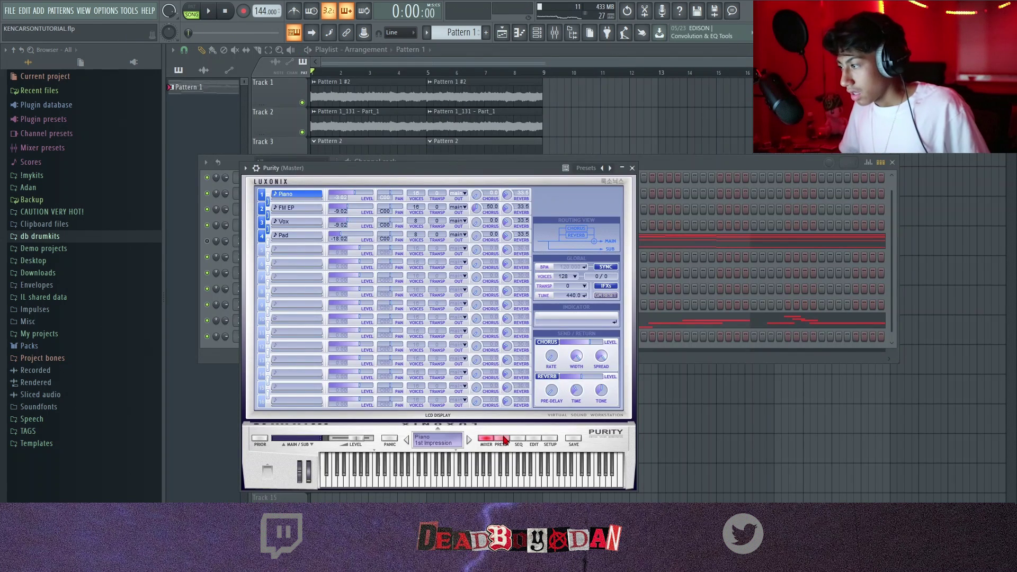
Switch Purity from its piano sound to the Lead Synth preset Simple Sine and close the plugin window.
click(505, 438)
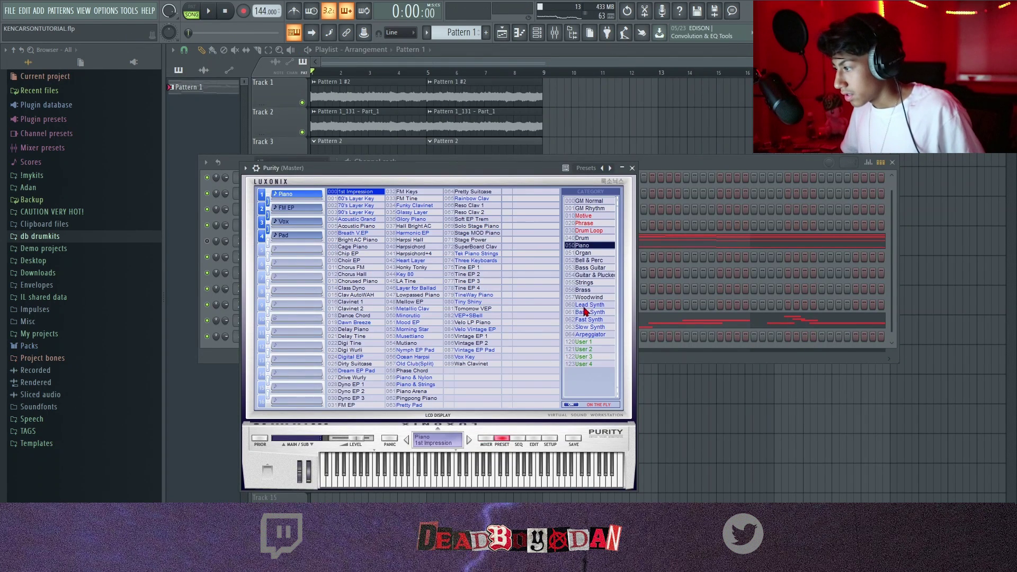
click(587, 305)
click(636, 168)
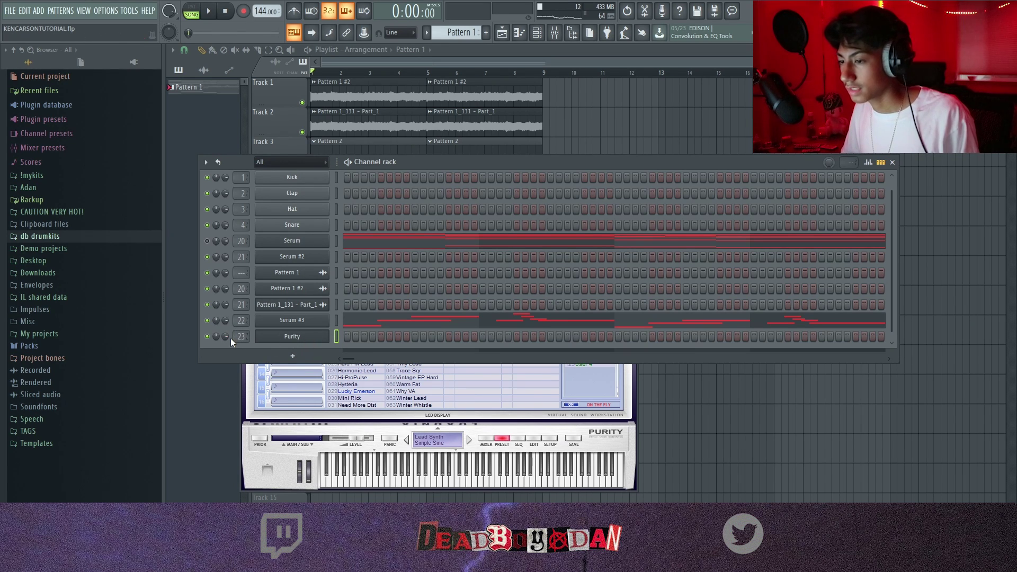
Open Purity's piano roll in Pattern 1 and audition the arrangement repeatedly against the ghosted notes.
right_click(323, 336)
click(349, 338)
key(space)
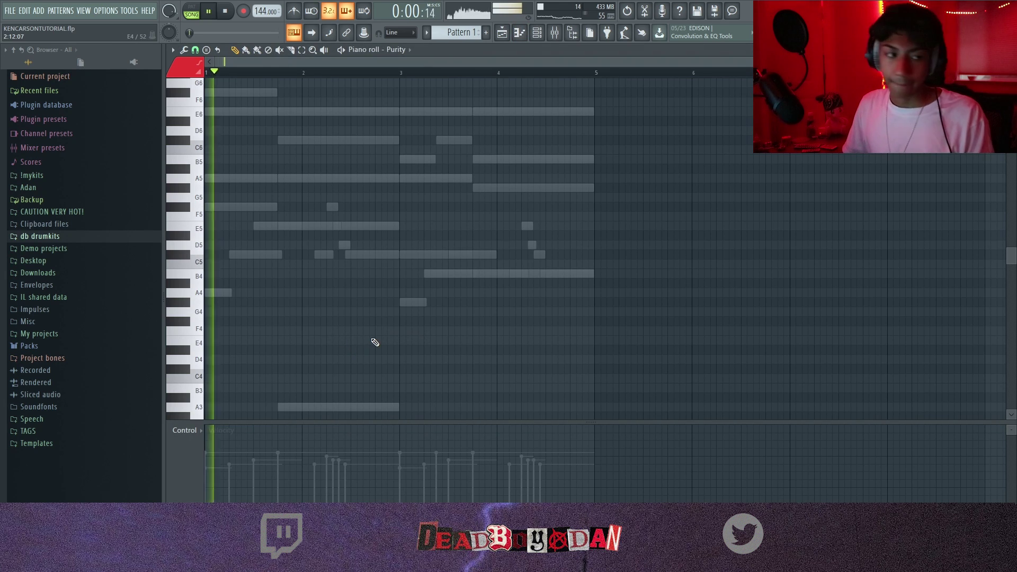
key(space)
key(space)
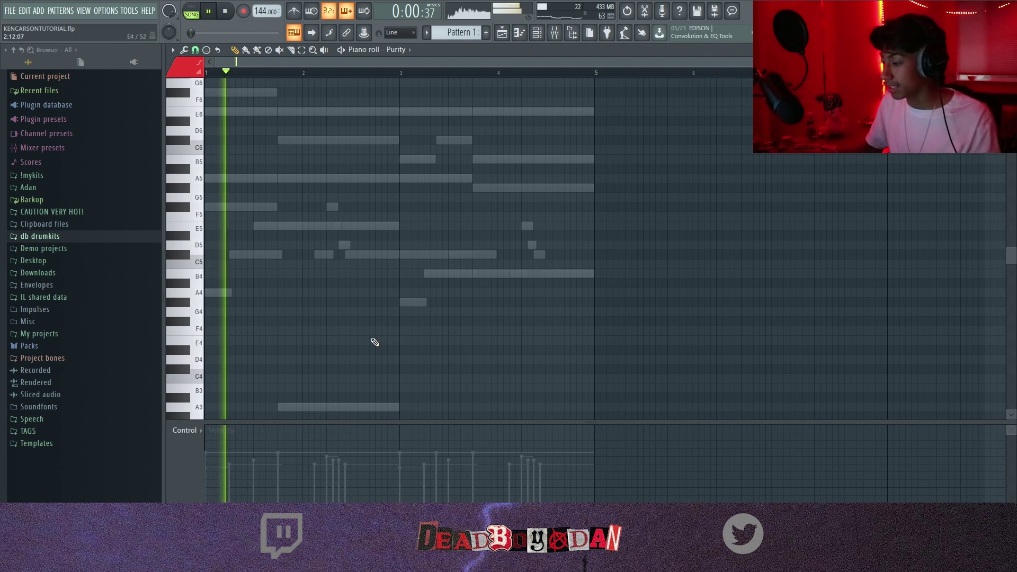
key(space)
key(space)
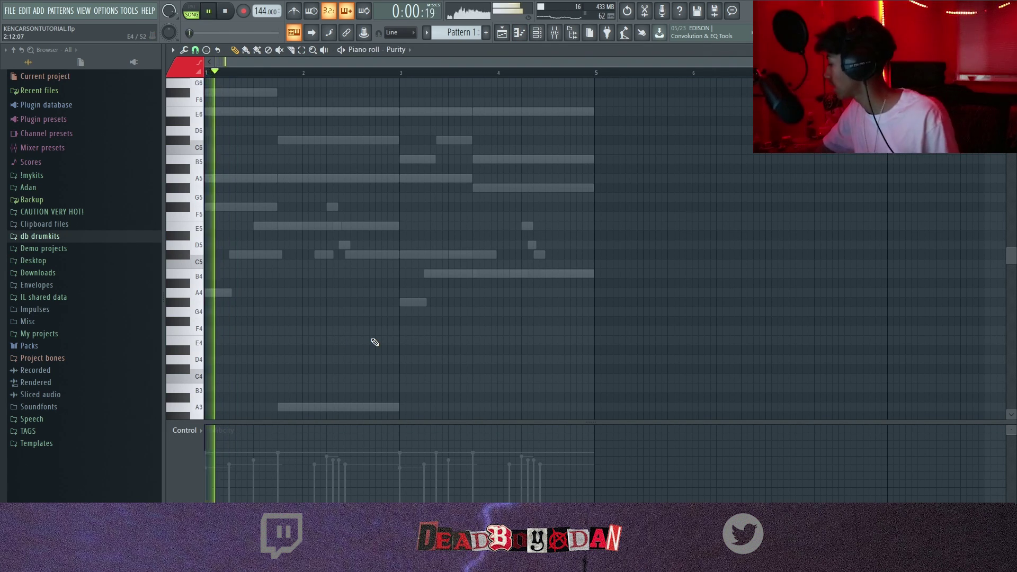
key(space)
key(space)
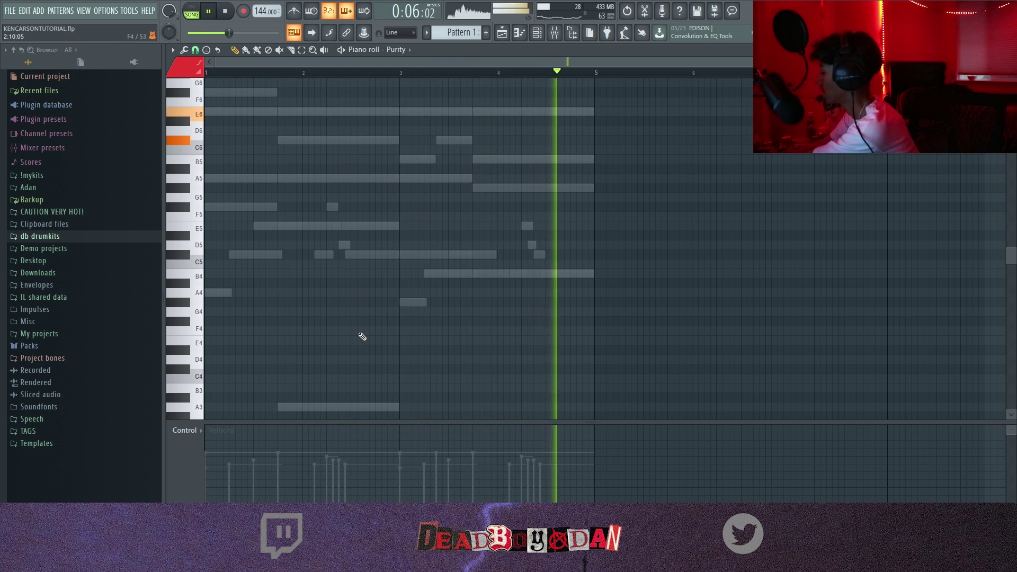
scroll(367, 289, up, 2)
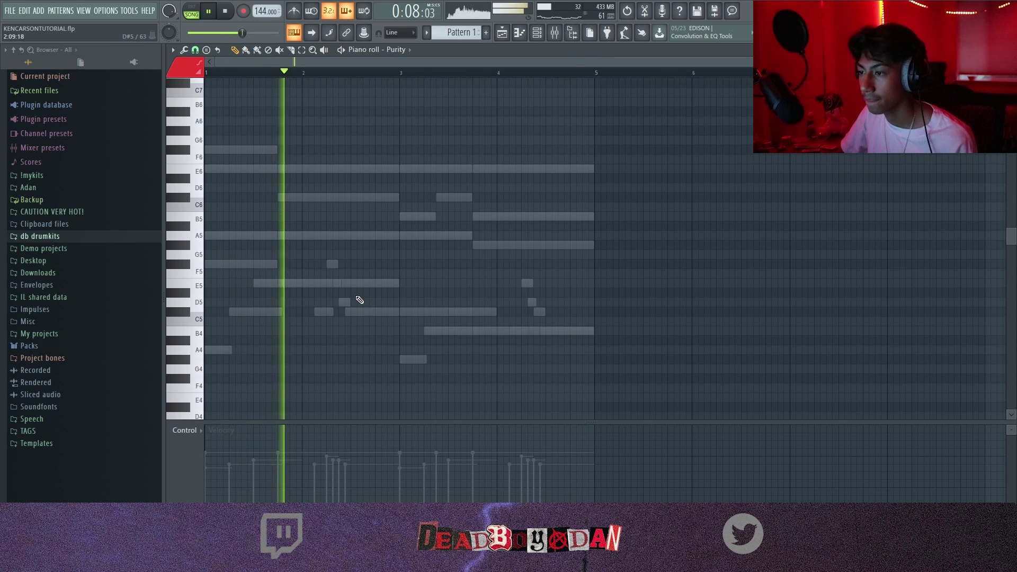
key(space)
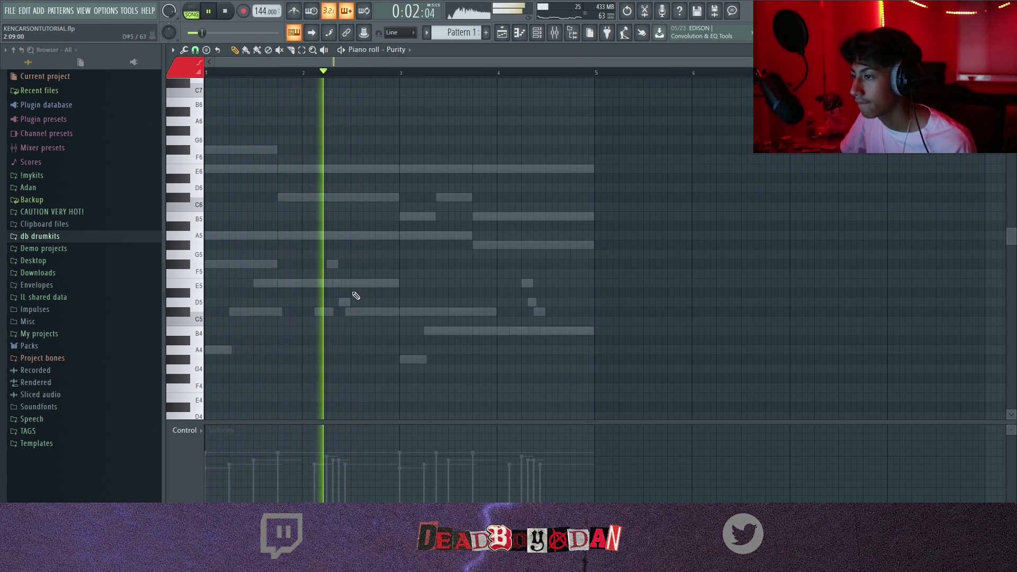
click(355, 236)
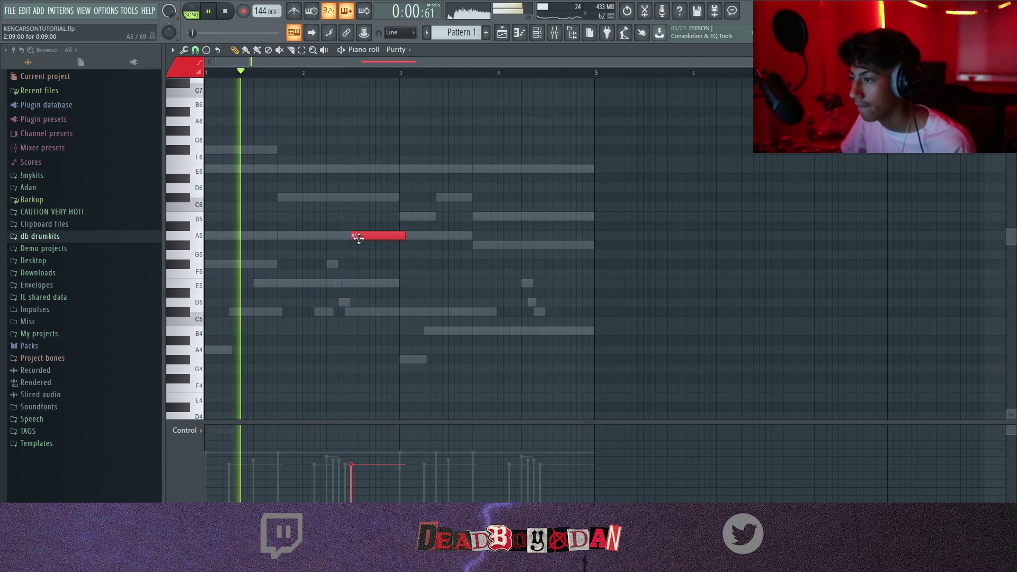
drag(404, 235, 386, 236)
right_click(371, 236)
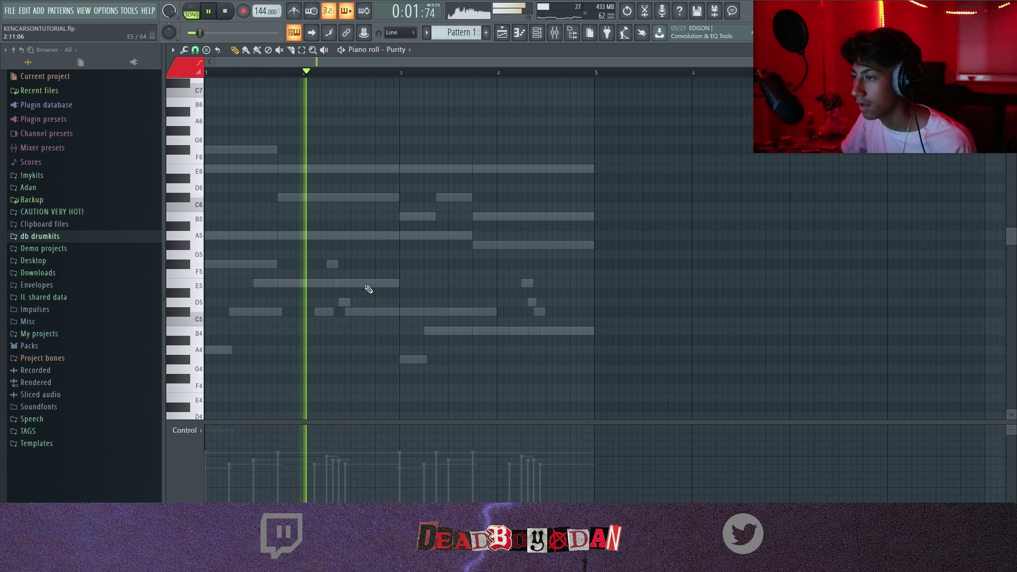
key(space)
Draw short A5, C#6 and C#6 notes late in bar 2 and duplicate them late in bar 4 as G#5, B5 and B5.
click(362, 237)
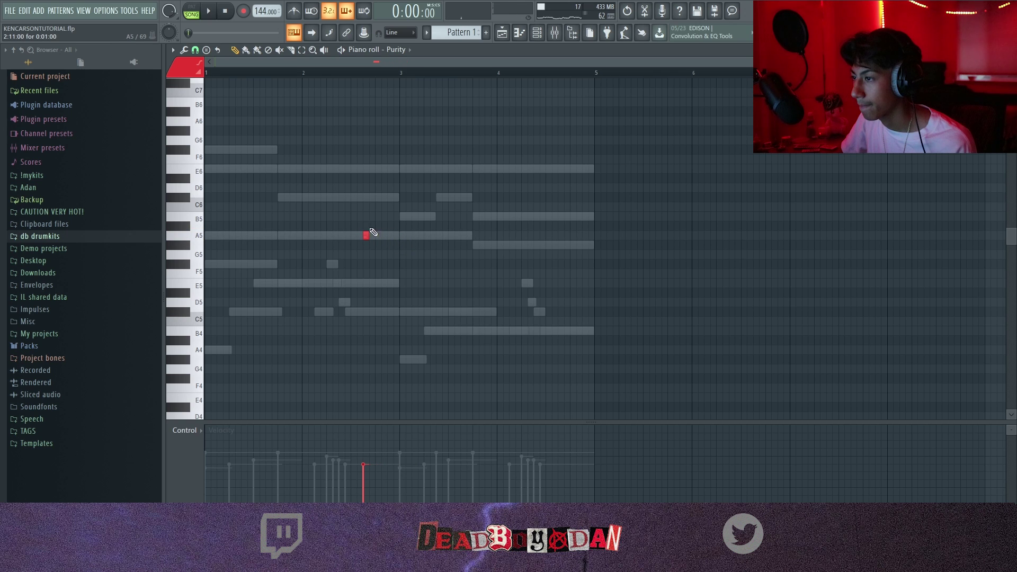
key(space)
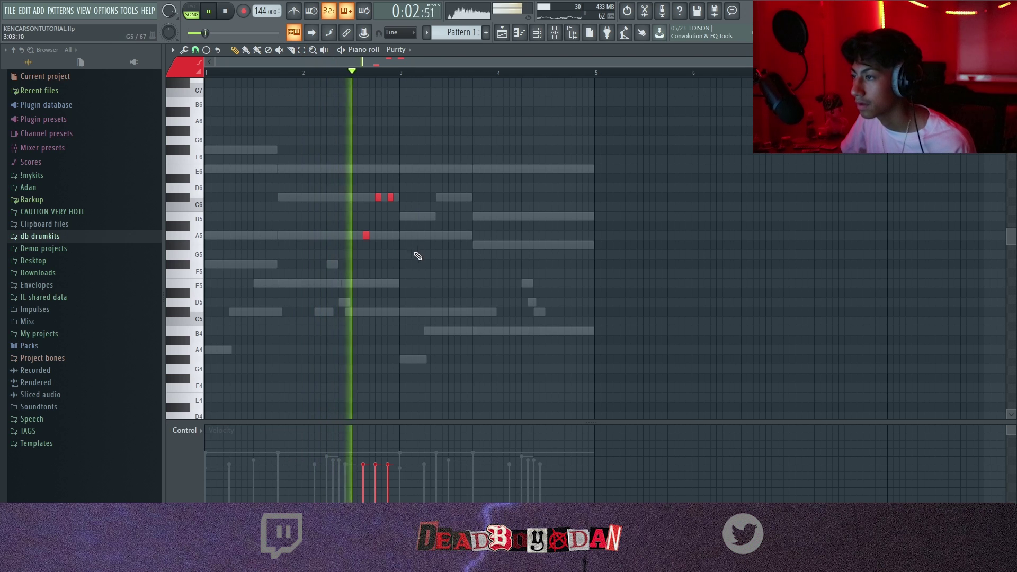
key(ctrl+b)
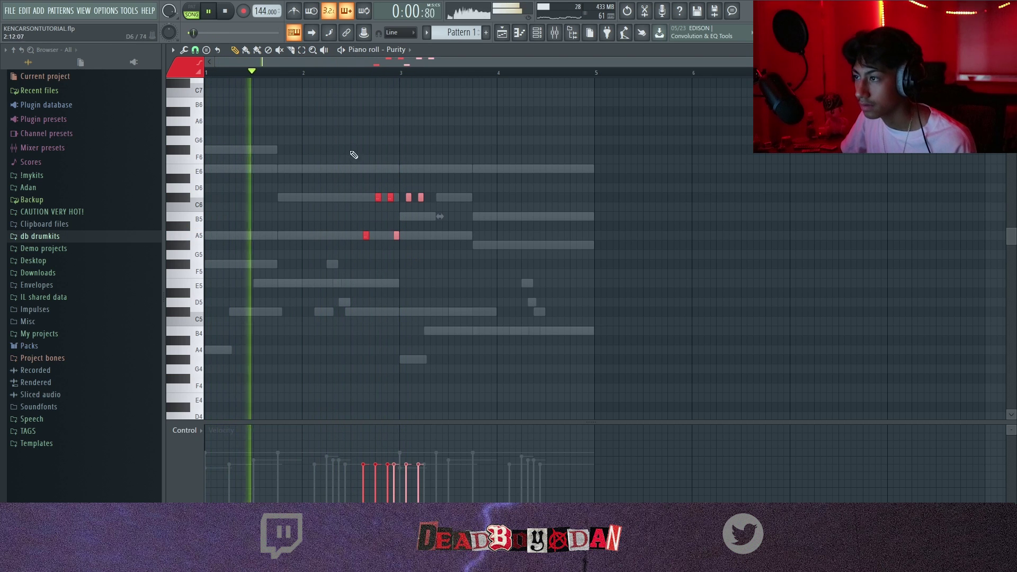
key(space)
key(space)
drag(396, 236, 556, 250)
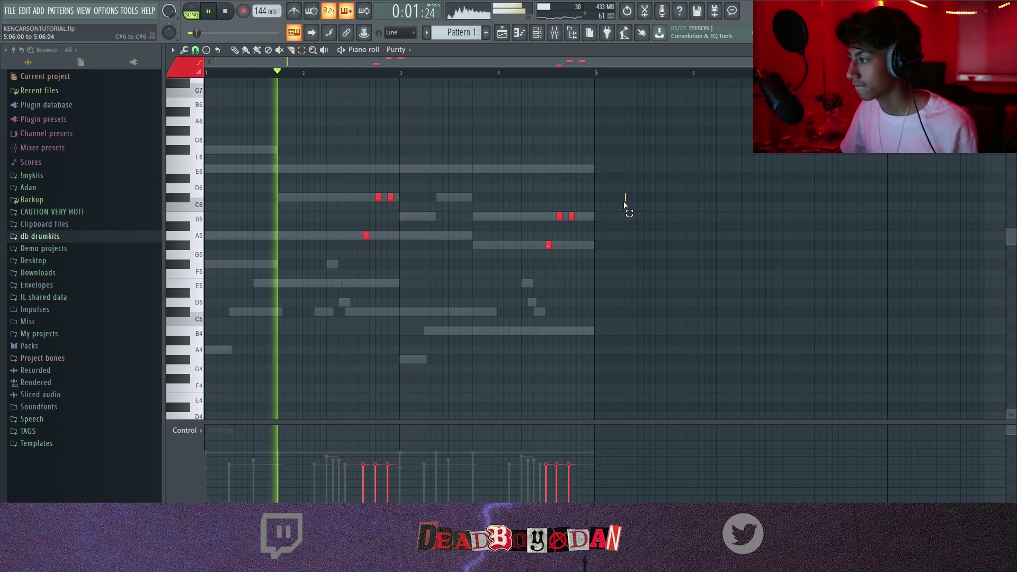
Route the LD Bandisto channel to mixer Insert 23, lower that insert's volume and play the arrangement.
key(F9)
key(F5)
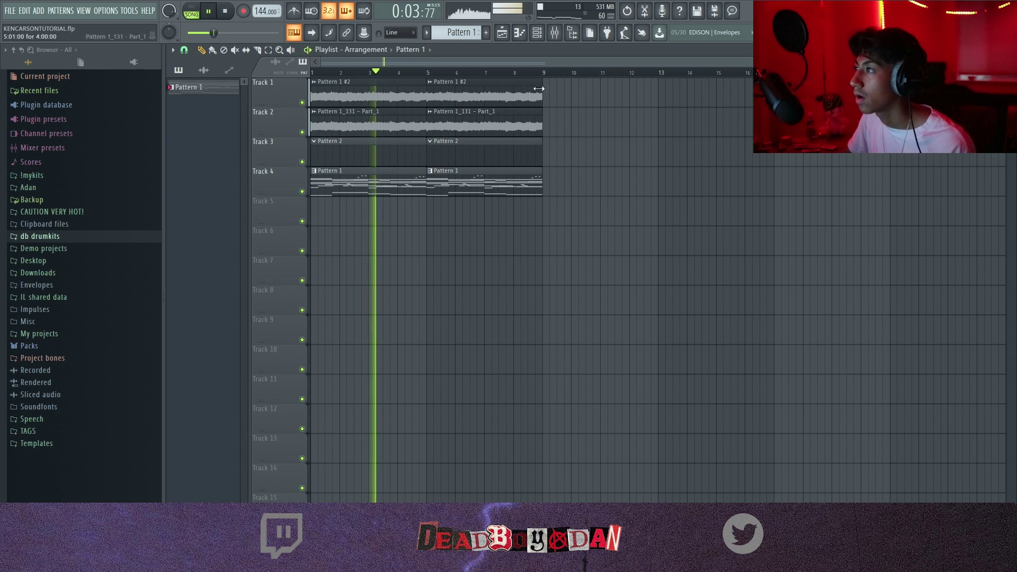
key(F6)
right_click(209, 324)
click(221, 334)
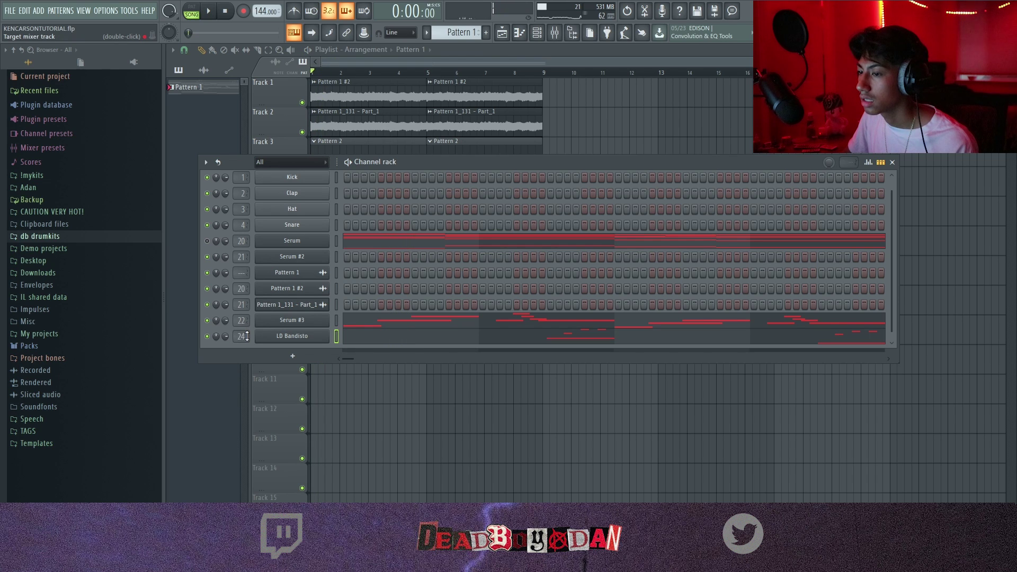
double_click(247, 337)
key(space)
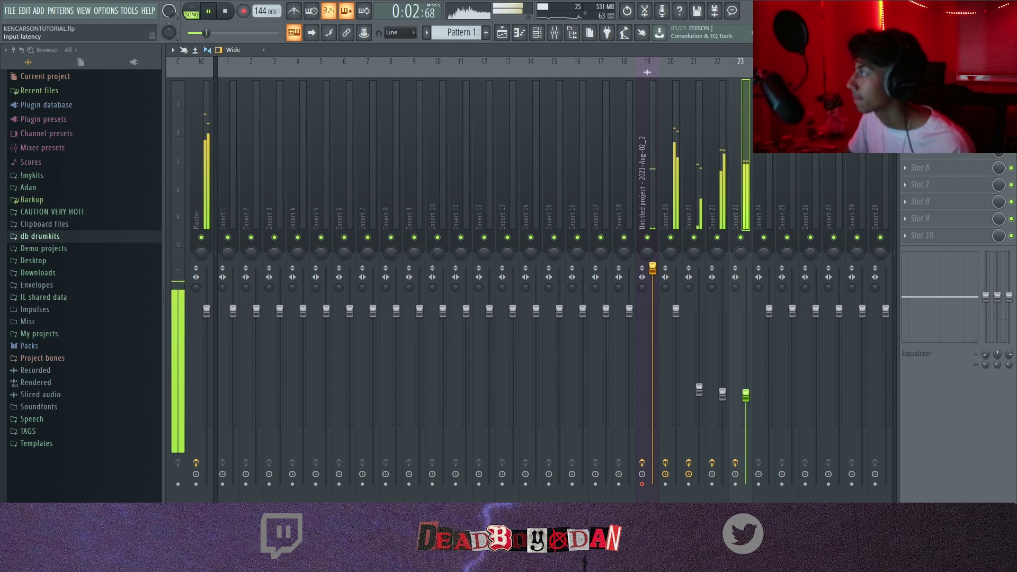
Transpose LD Bandisto's notes down an octave in its piano roll and raise Insert 23's volume slightly.
click(1010, 50)
click(493, 336)
key(ctrl+Down)
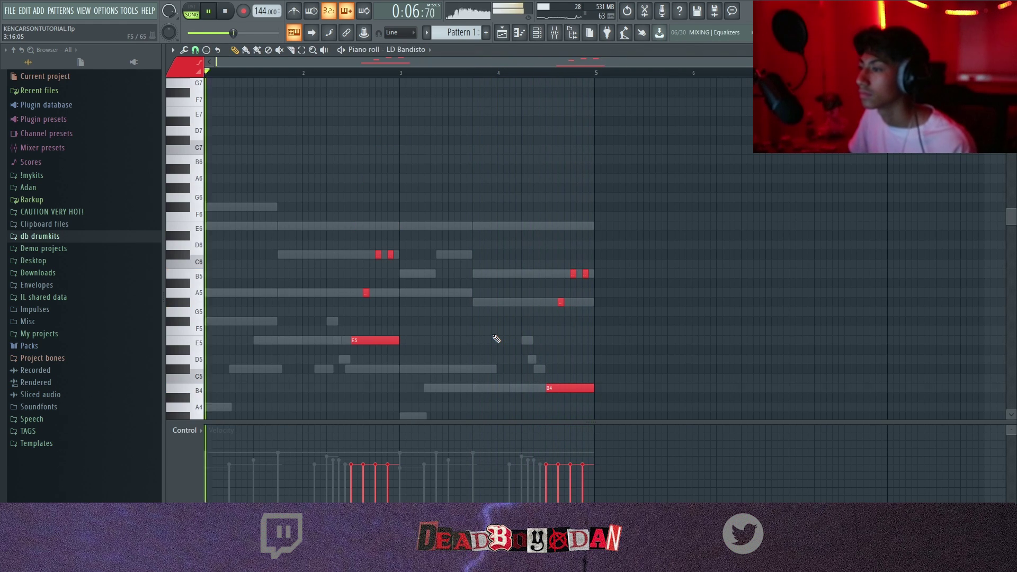
key(F9)
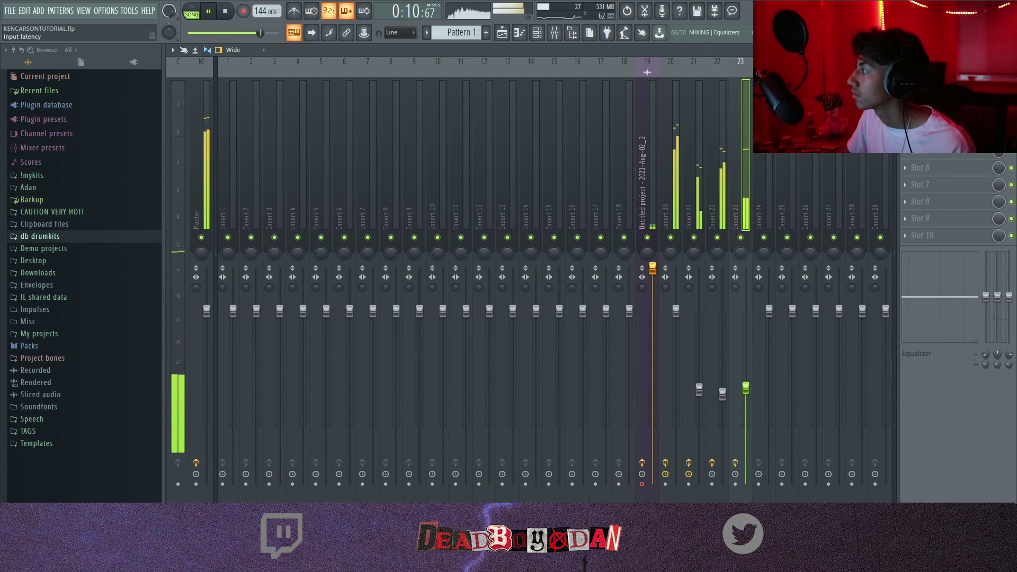
click(1010, 50)
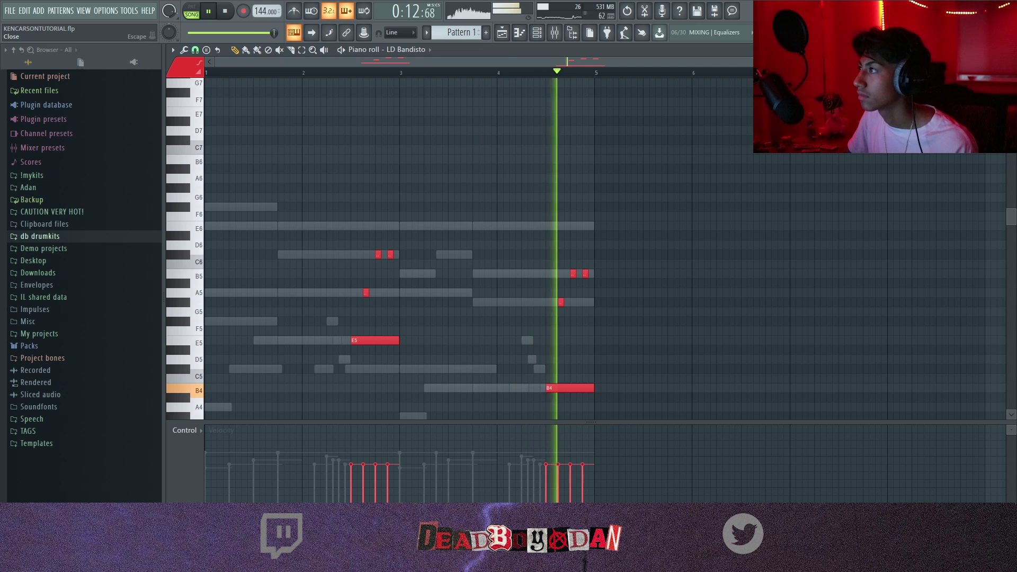
Check the LD Bandisto channel's Sylenth1 settings and try adding a reFX Nexus channel.
click(1010, 49)
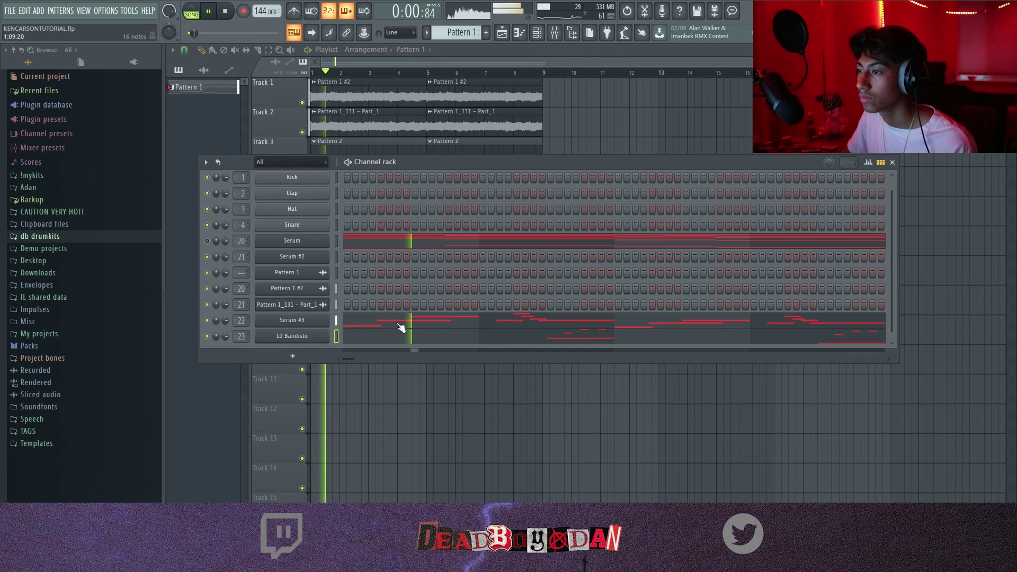
click(318, 341)
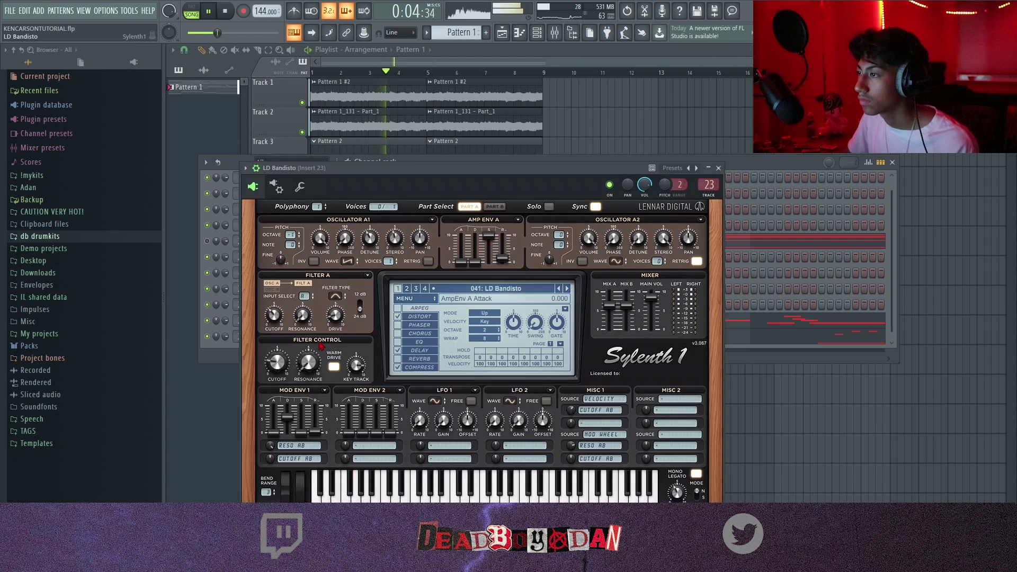
click(718, 168)
click(316, 362)
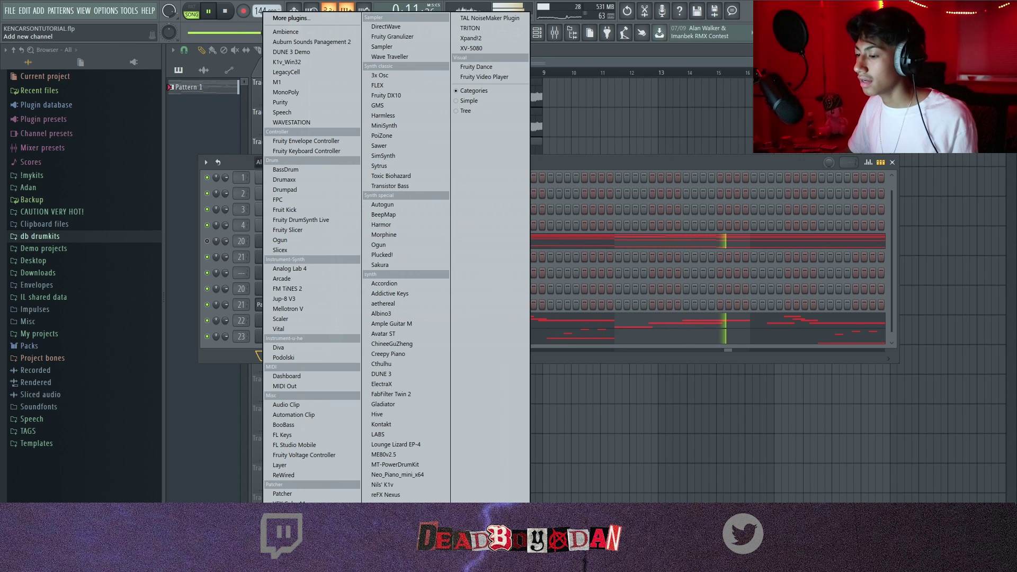
click(390, 495)
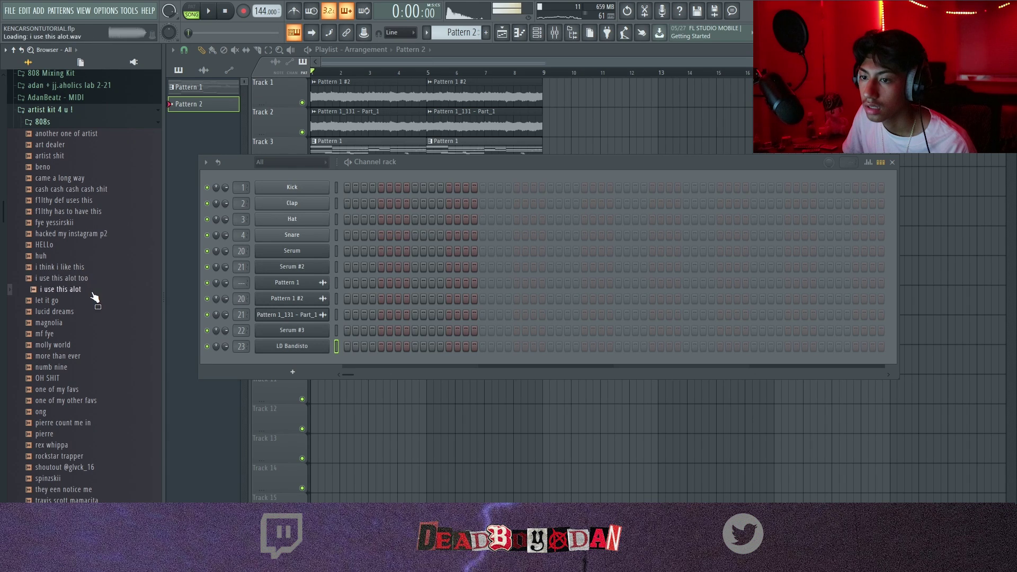
Load the lucid dreams 808 into the new sampler channel, route it to mixer Insert 1 and adjust the sample's trim.
drag(248, 210, 247, 202)
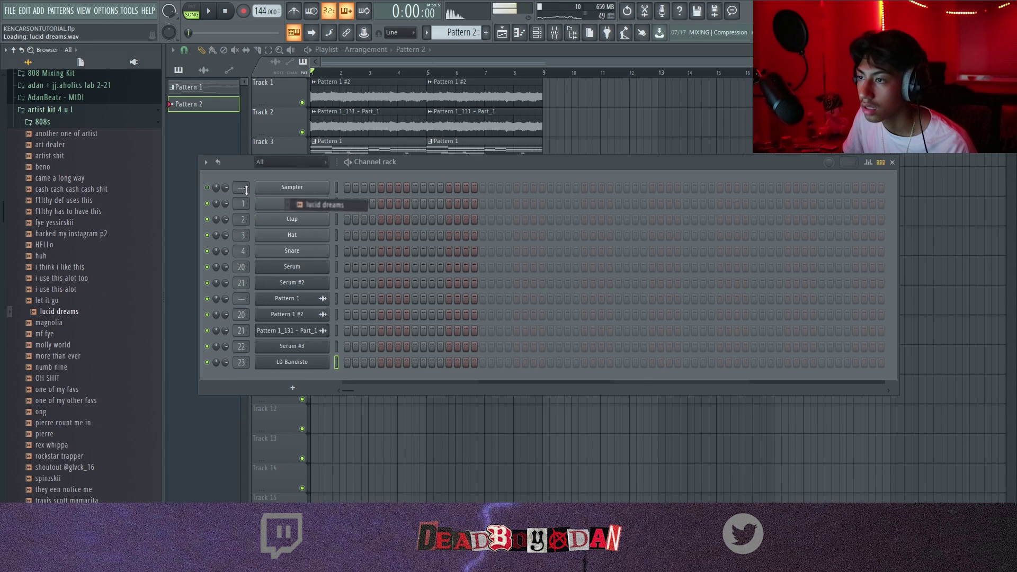
right_click(297, 190)
click(366, 255)
click(324, 190)
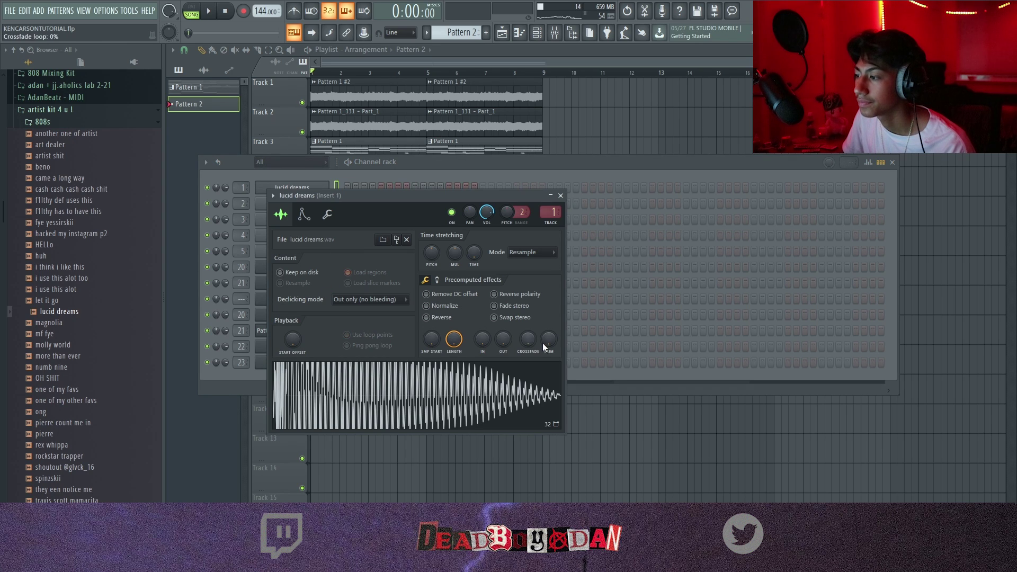
drag(548, 342, 549, 331)
click(561, 195)
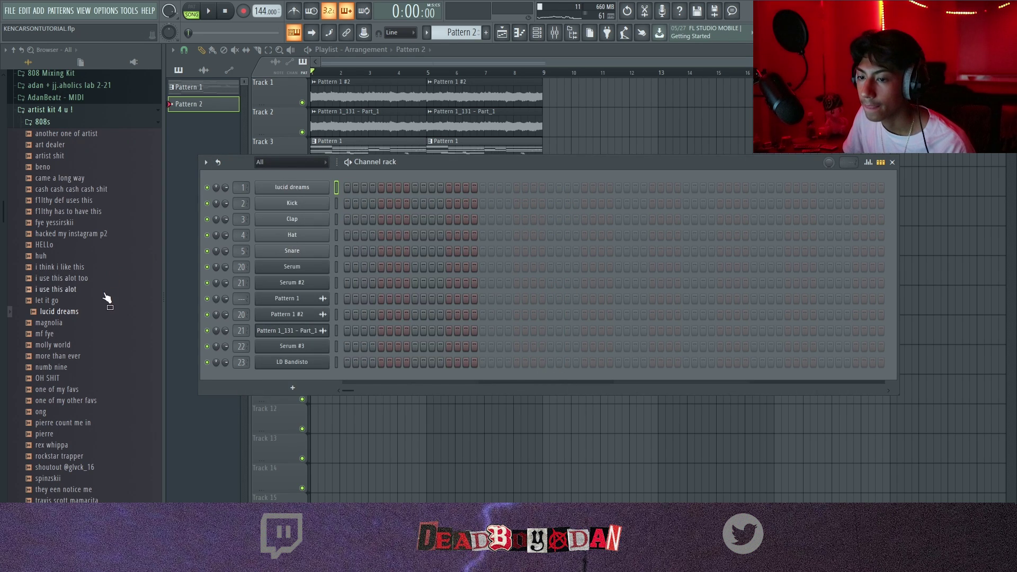
Audition more 808 samples, swap the lucid dreams sample for ong and collapse the 808s folder.
scroll(107, 295, down, 3)
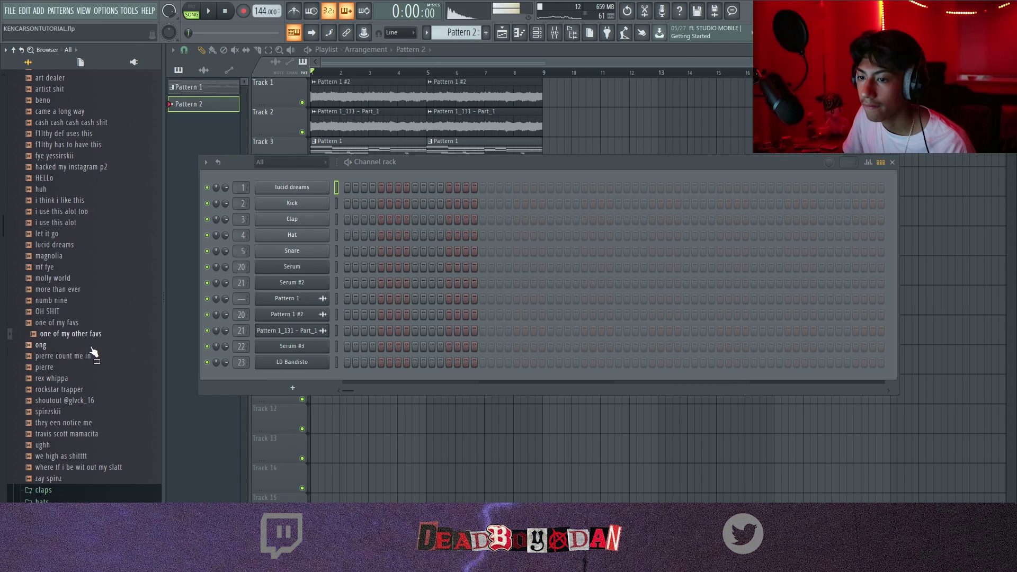
scroll(118, 249, up, 7)
click(126, 258)
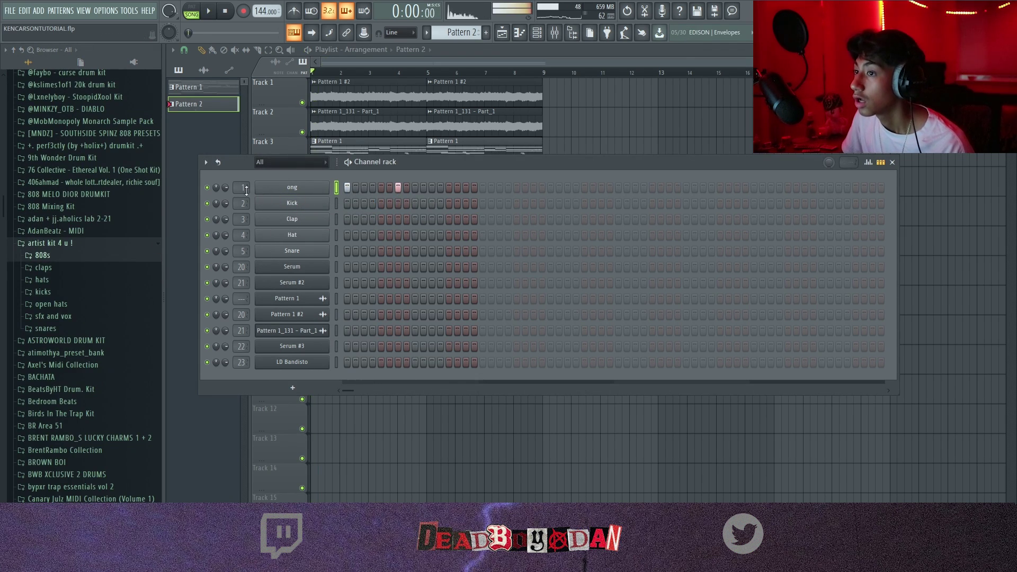
Lower mixer Insert 1's volume for the 808 while auditioning the arrangement, and return to the channel rack.
key(F9)
key(space)
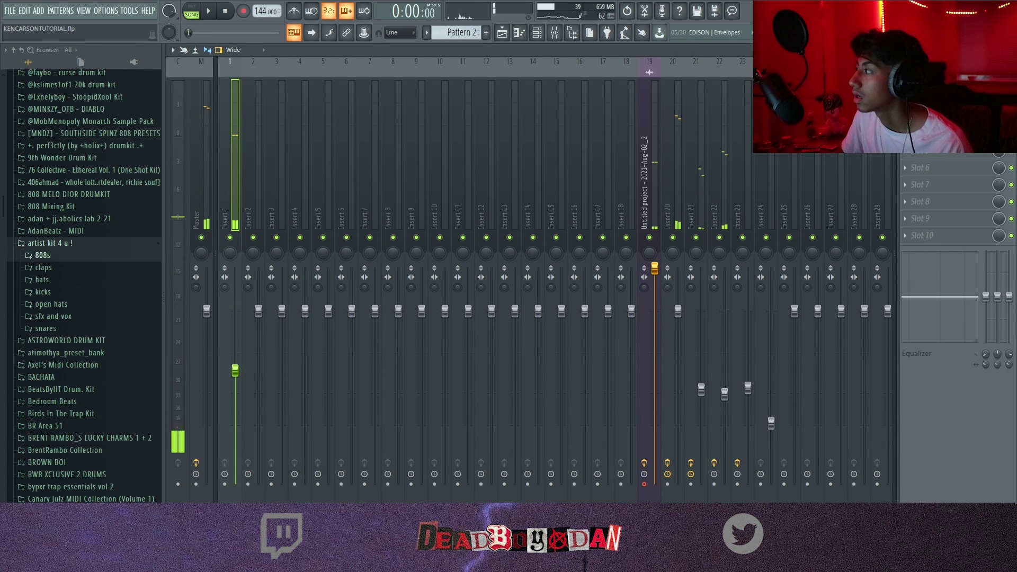
key(F9)
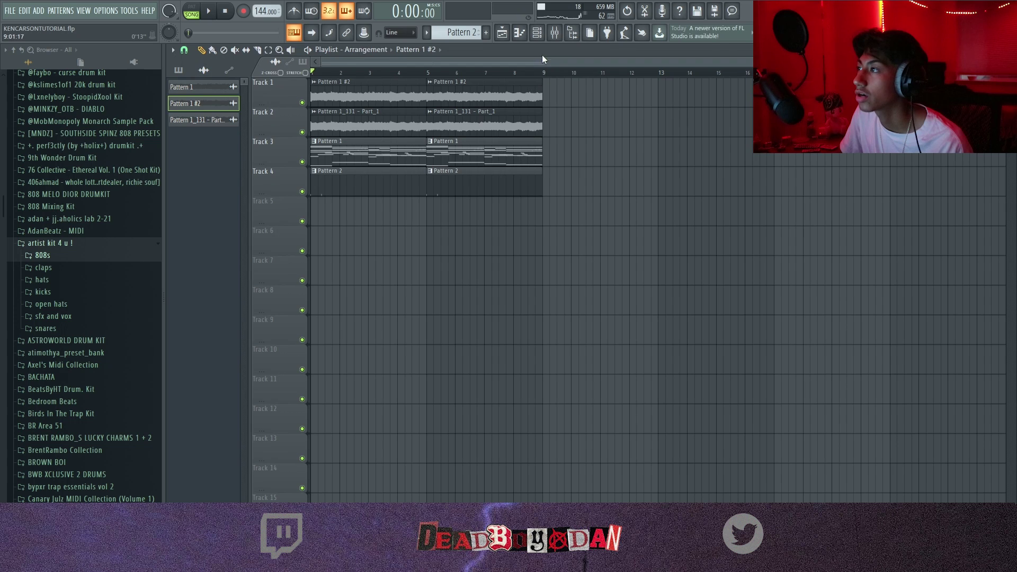
key(F6)
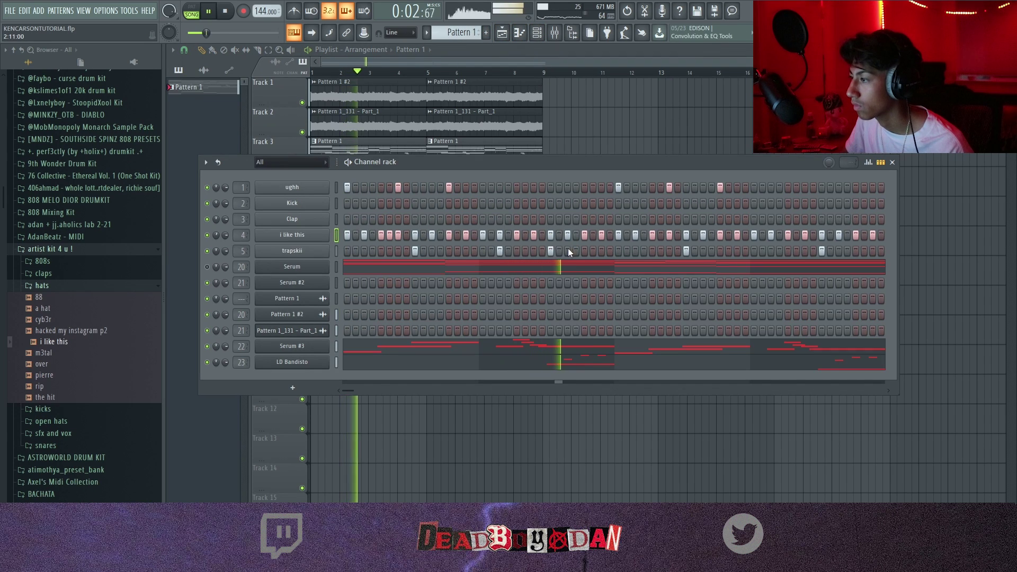
Fill in the i like this hat's missing steps so it repeats three hits followed by one empty step.
click(661, 236)
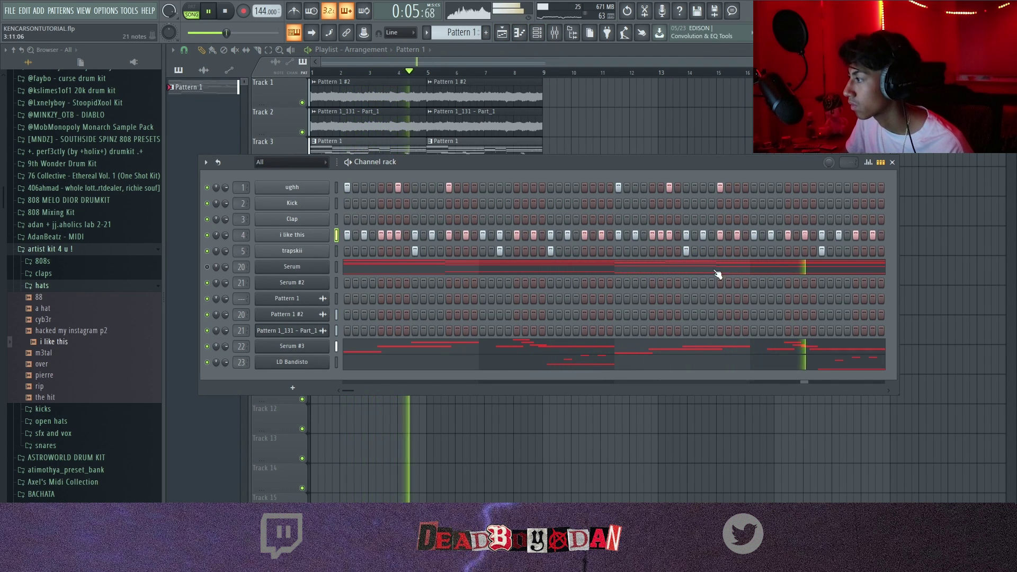
click(423, 235)
click(457, 235)
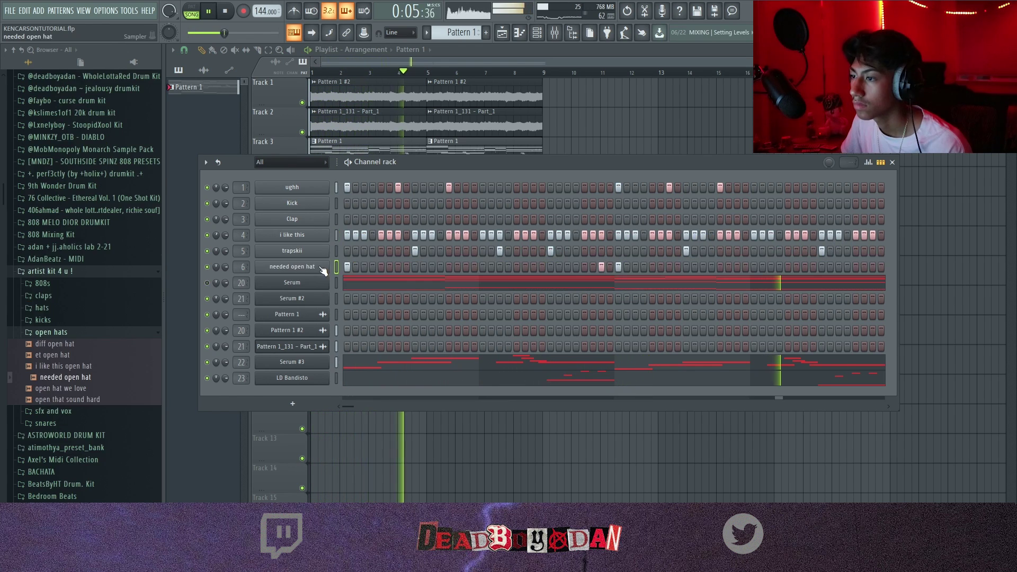
Stop playback and check the needed open hat channel's volume envelope and sample settings.
click(327, 266)
click(249, 159)
key(space)
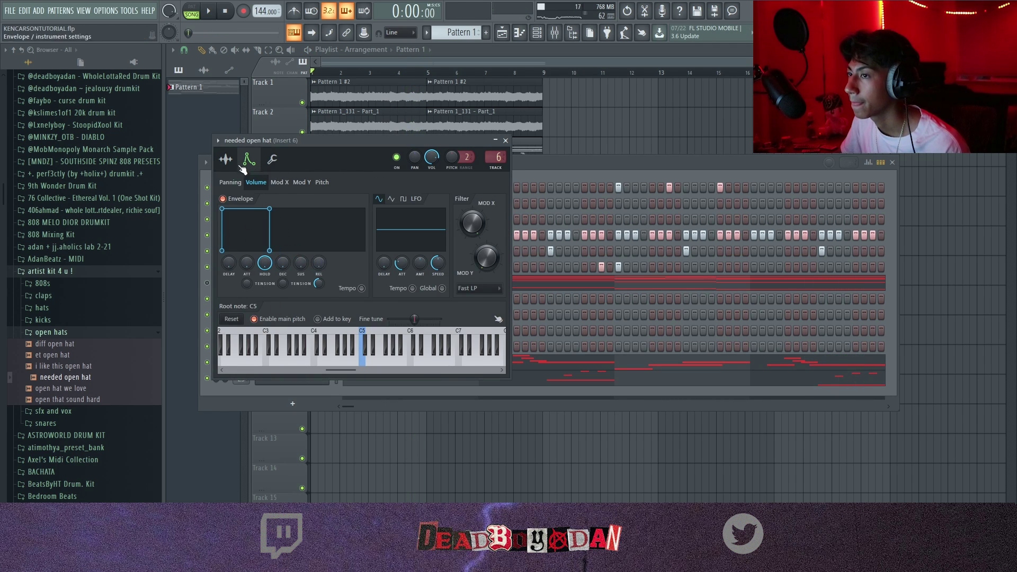
click(226, 158)
click(507, 141)
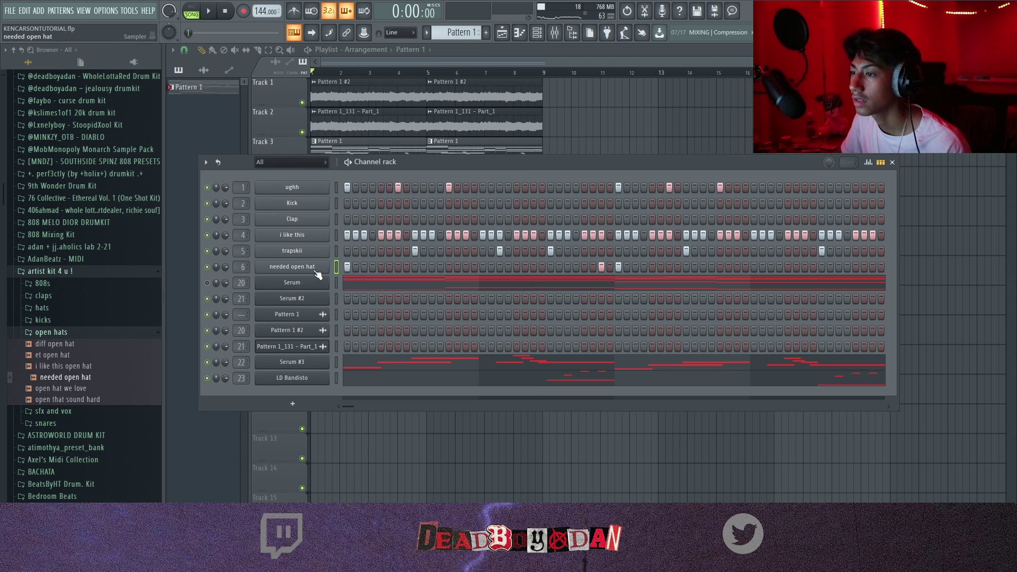
Open needed open hat's notes in the piano roll, lengthen the C5 note late in bar 2 and audition it.
right_click(321, 269)
click(357, 269)
scroll(499, 318, up, 1)
scroll(371, 275, up, 5)
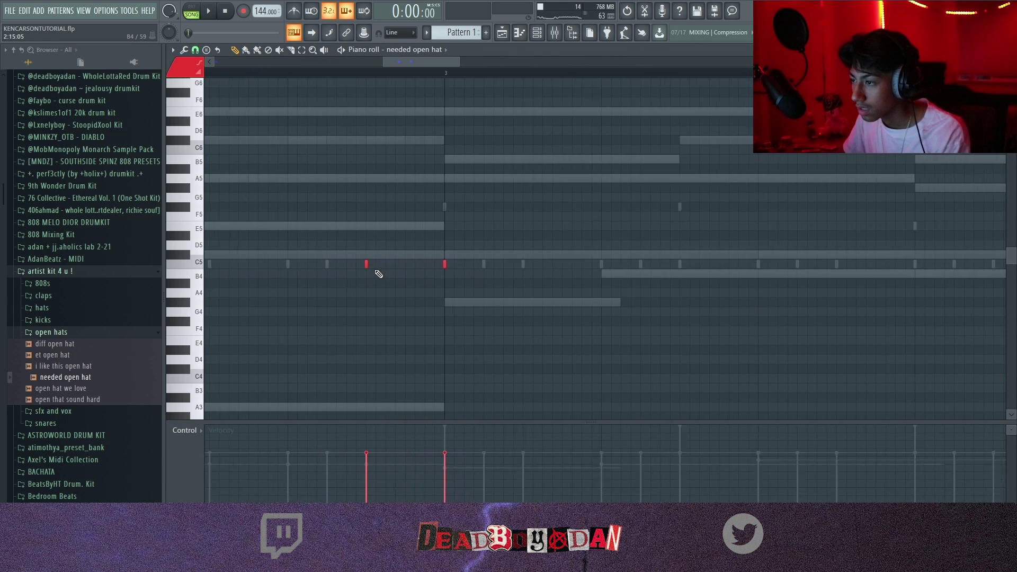
key(space)
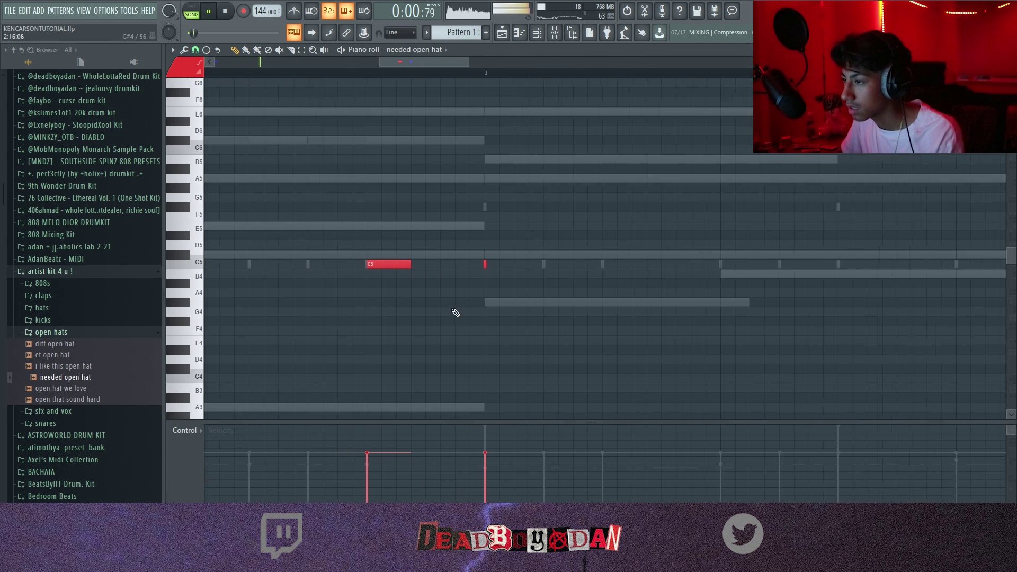
scroll(394, 325, down, 5)
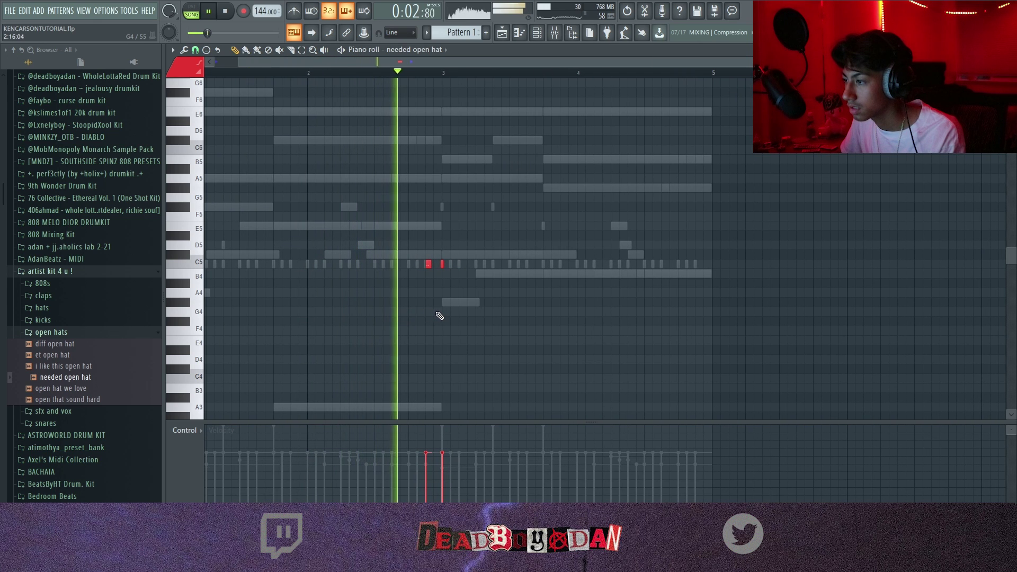
scroll(434, 278, up, 1)
scroll(435, 278, up, 4)
key(space)
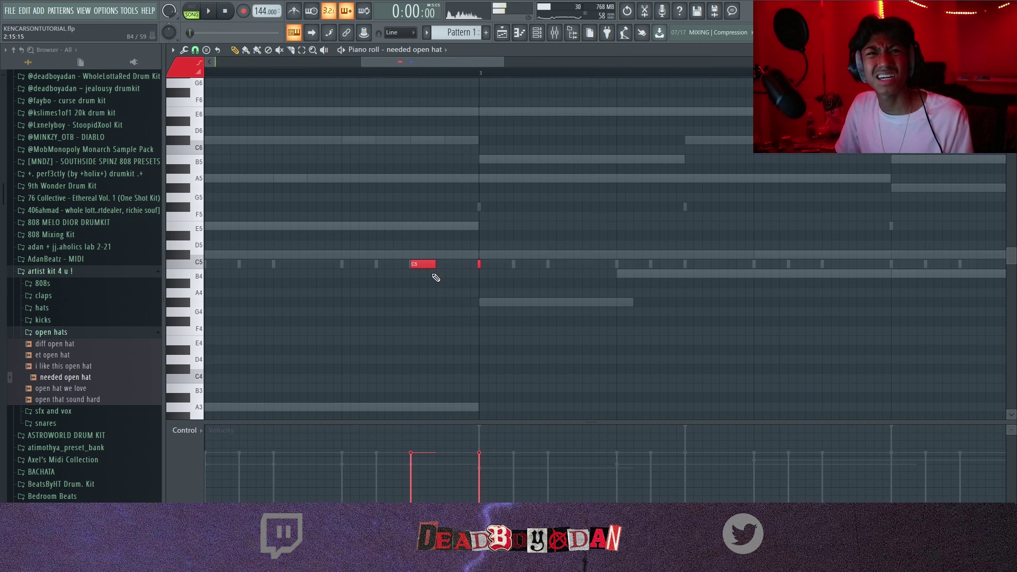
key(F4)
click(1011, 50)
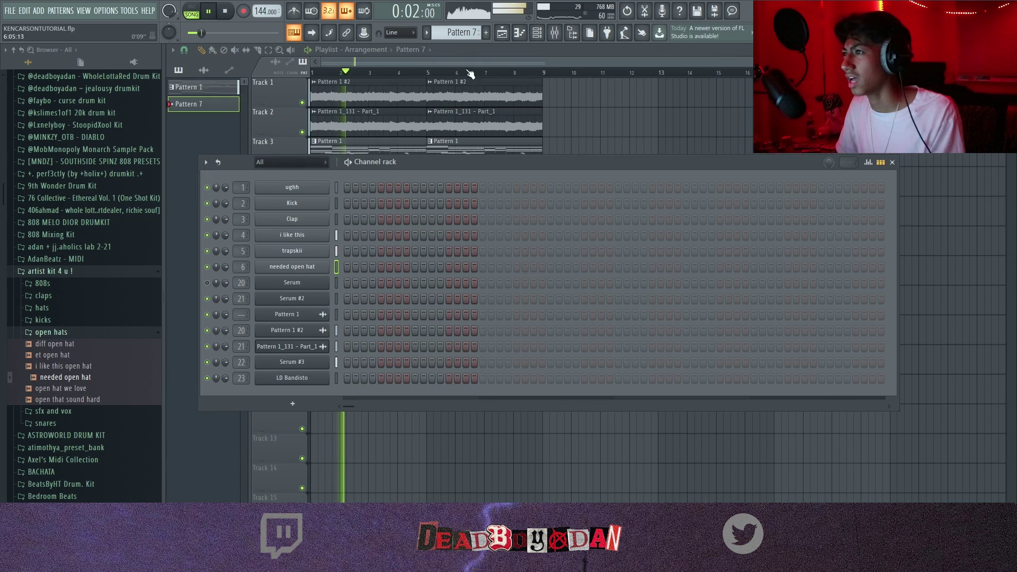
drag(460, 33, 460, 48)
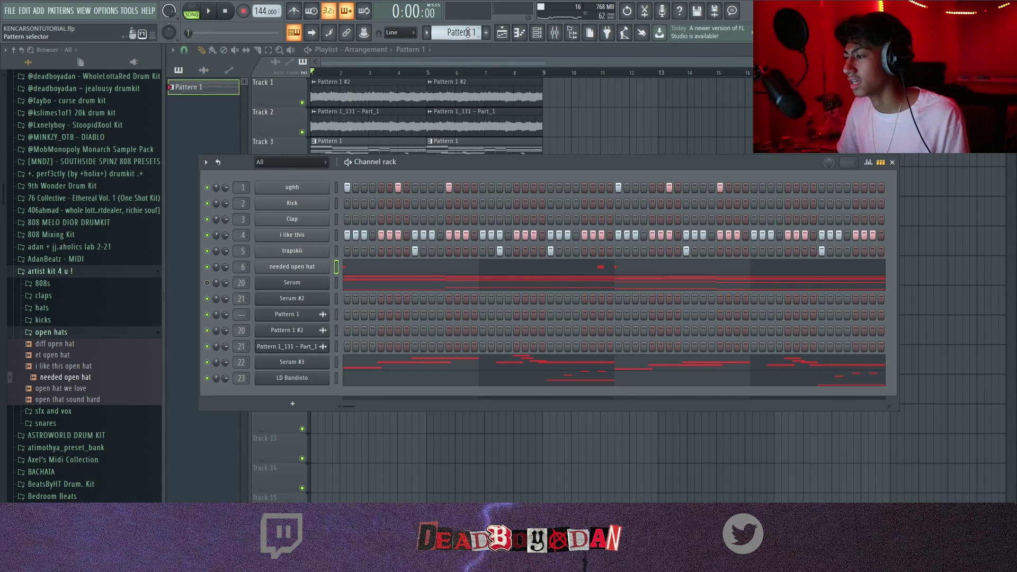
Move the open hat's late bar 2 note to B4 and add short descending E5, D5 and C#5 hits in bar 4.
click(480, 266)
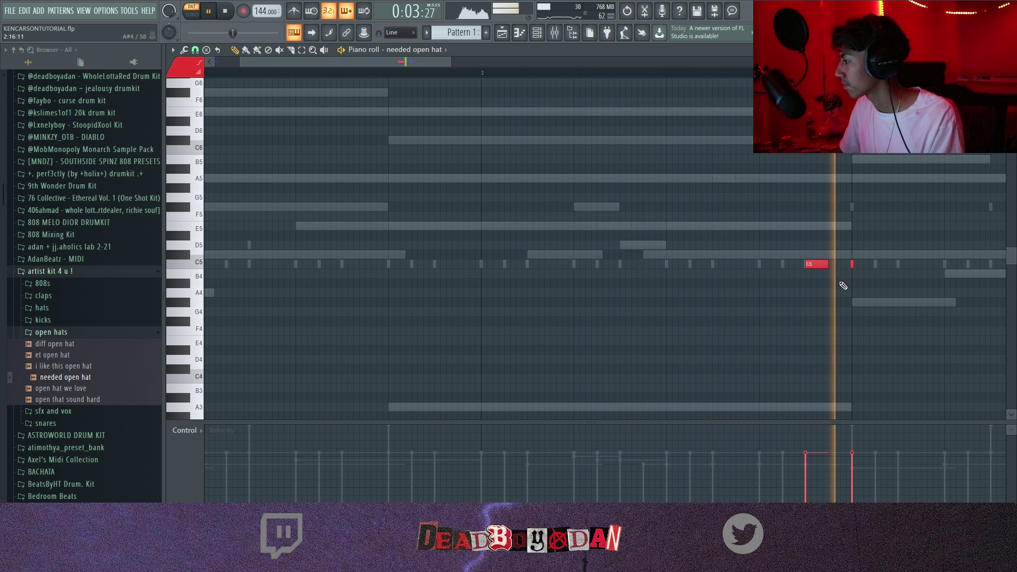
scroll(451, 287, down, 2)
scroll(452, 288, down, 2)
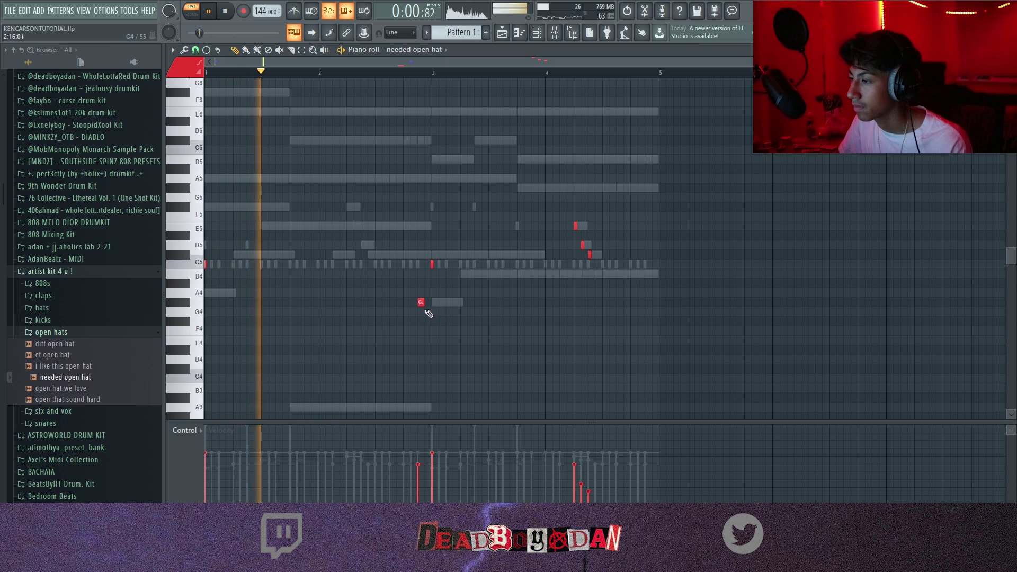
drag(419, 302, 421, 271)
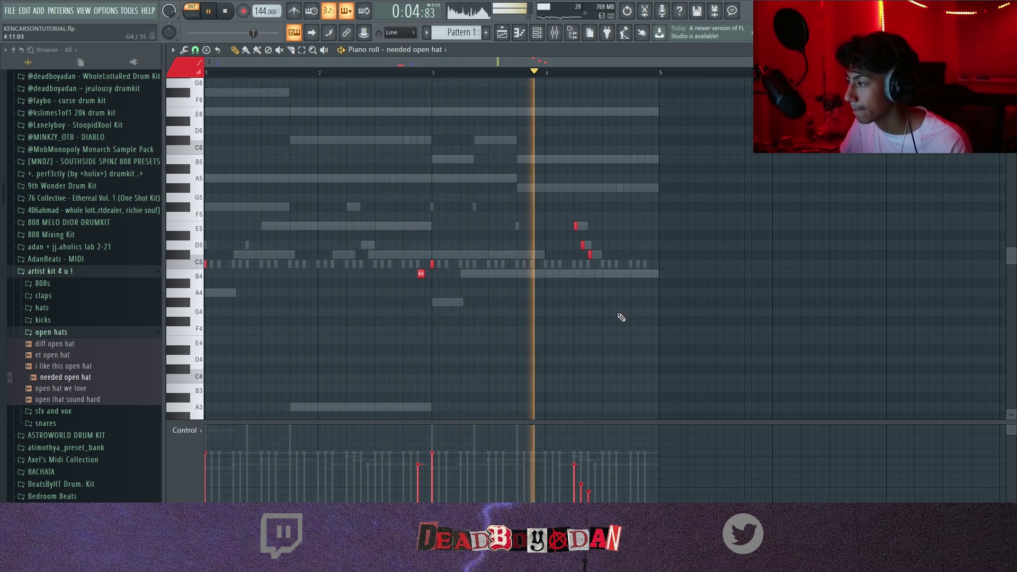
click(1011, 50)
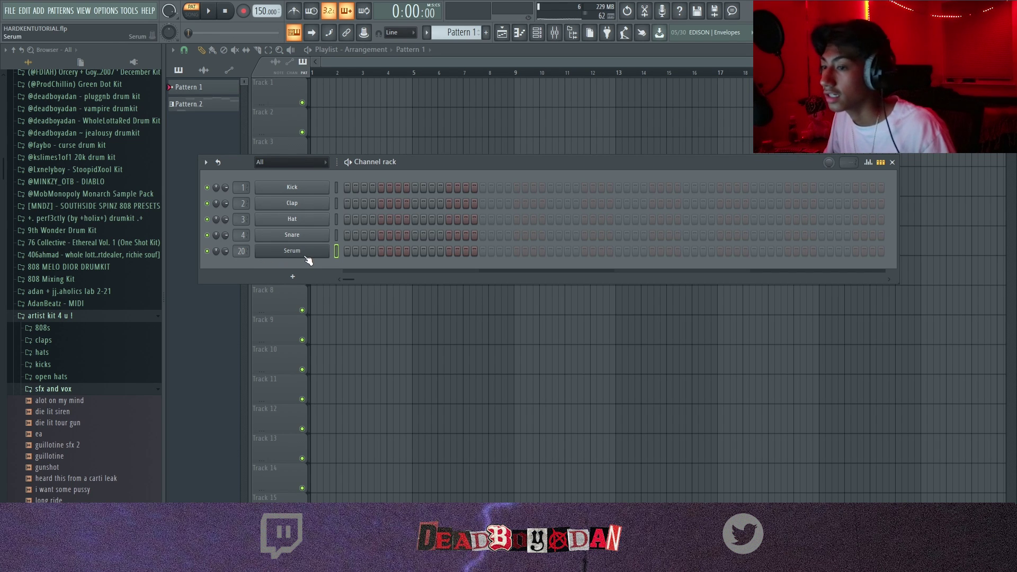
In the HARDKENTUTORIAL project, view Serum's Bell - M3h preset and open Serum's piano roll in Pattern 1.
click(303, 254)
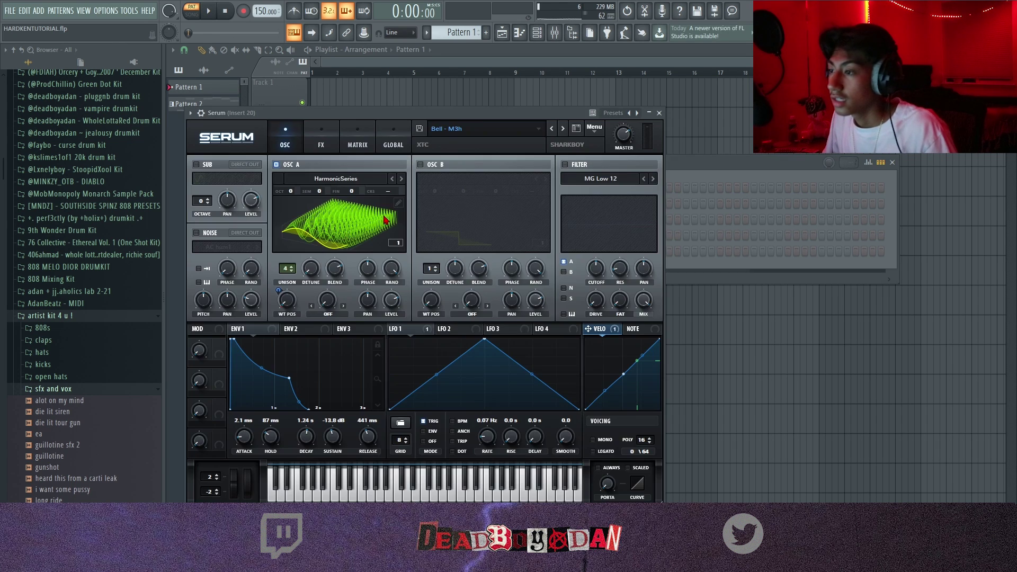
click(658, 115)
right_click(287, 255)
click(376, 251)
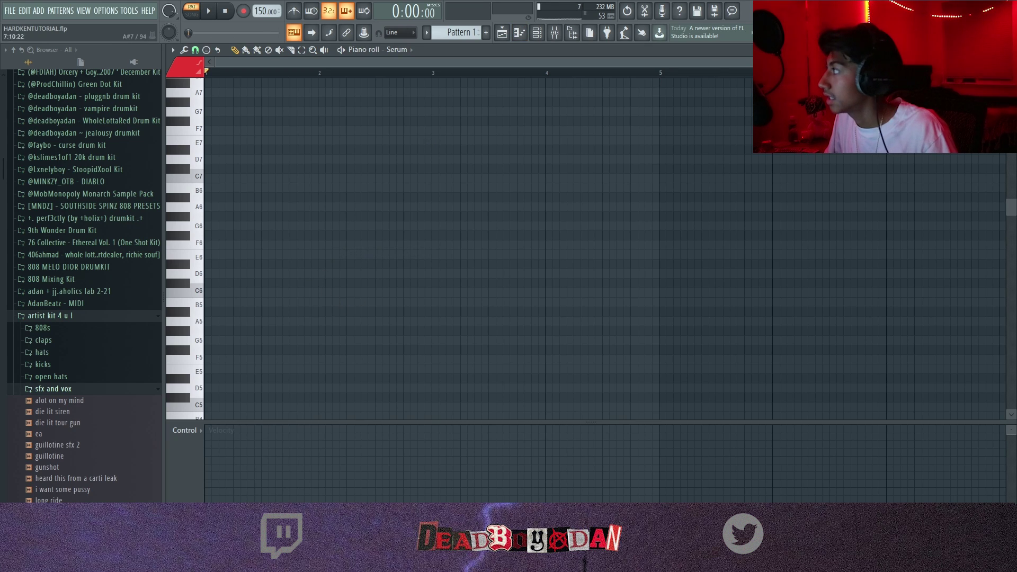
click(1011, 50)
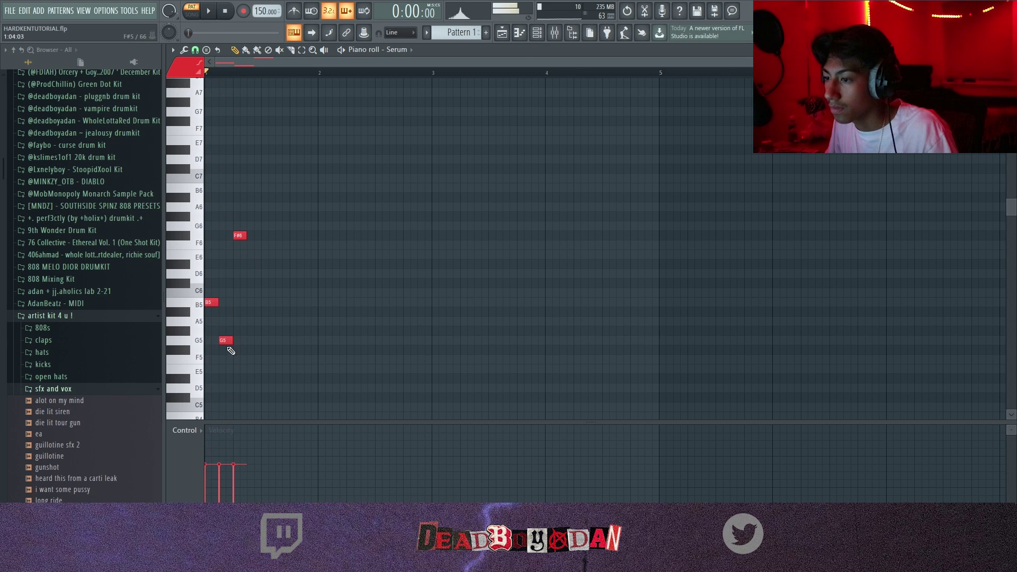
Draw short consecutive Serum notes B5, G5, F#6, B5, F6, F#6 and F6 in bar 1 and play them back.
click(253, 302)
click(268, 245)
click(282, 236)
click(296, 245)
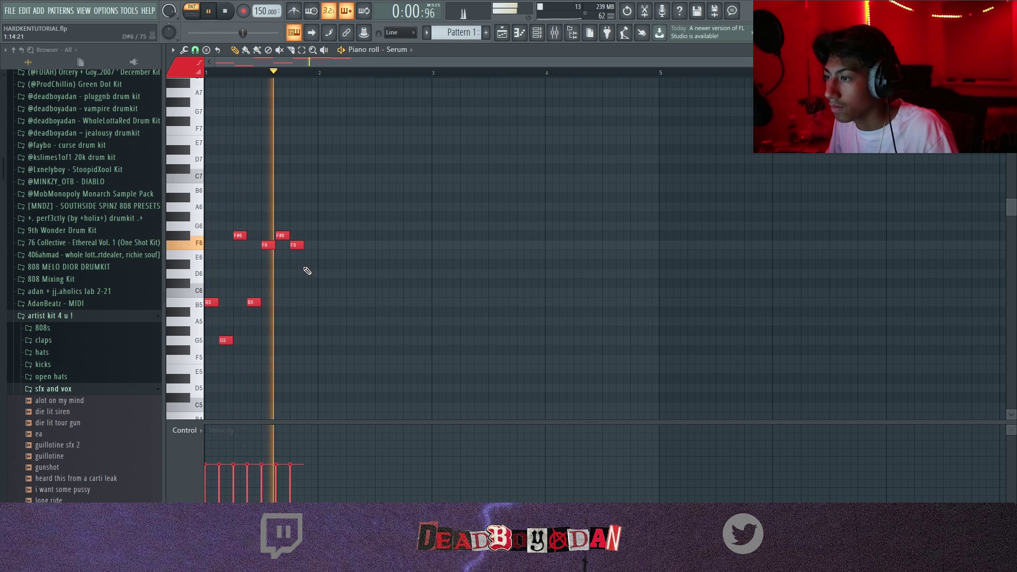
key(space)
Retune the phrase's last three notes to F#6, G6 and F#6, and add an E6 note right after them.
drag(283, 236, 282, 226)
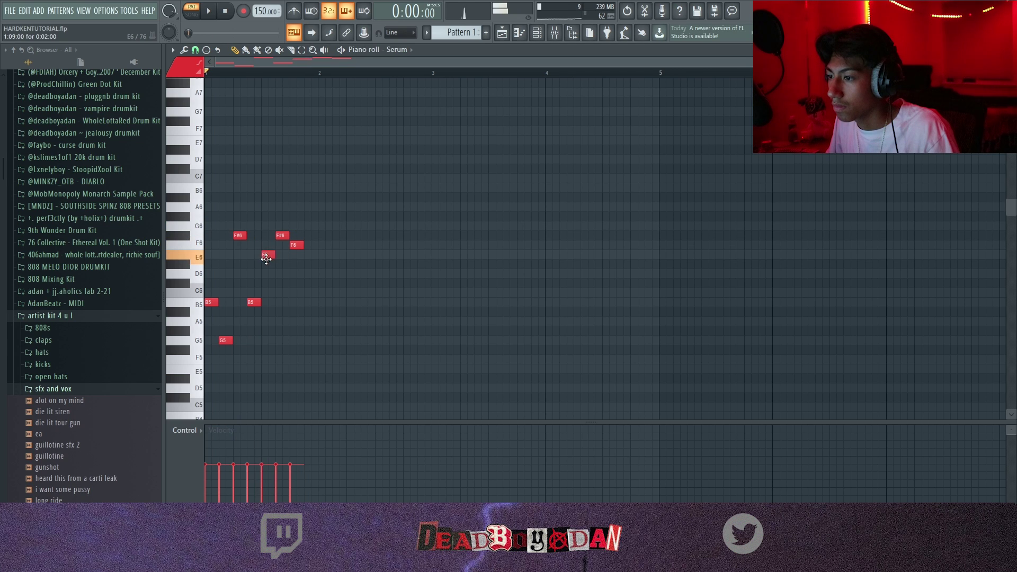
key(space)
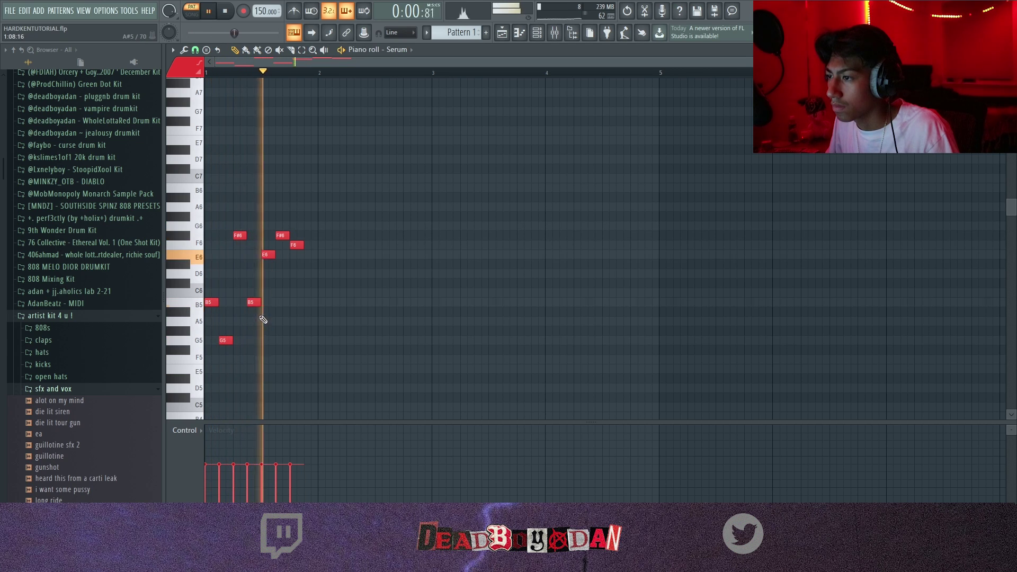
drag(296, 246, 294, 257)
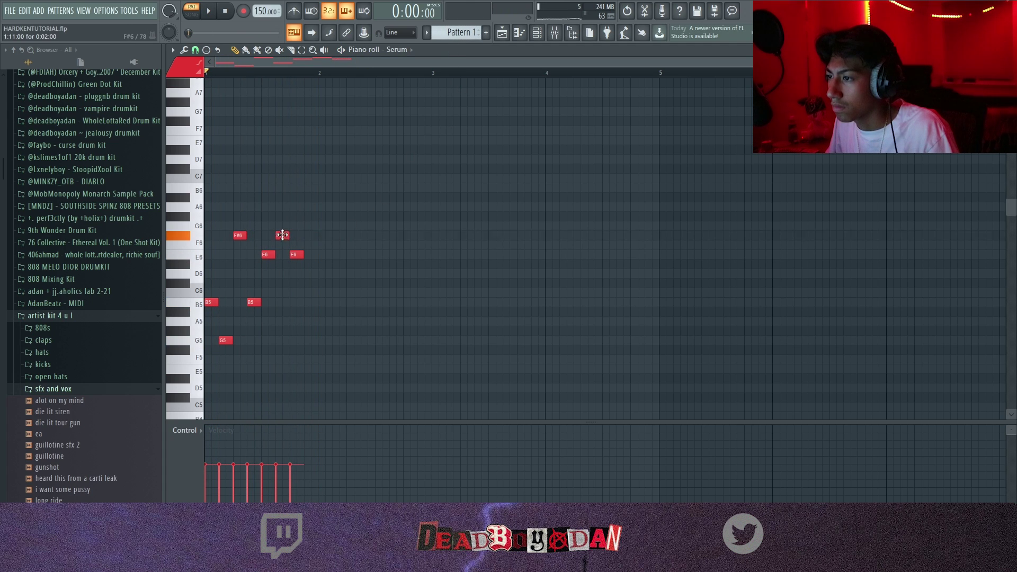
drag(273, 255, 294, 245)
key(space)
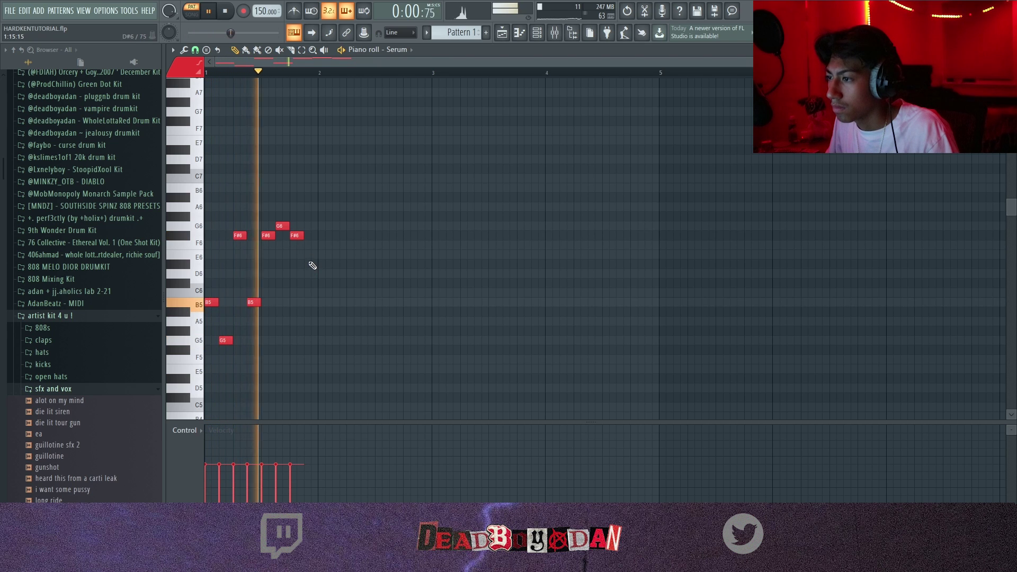
click(310, 256)
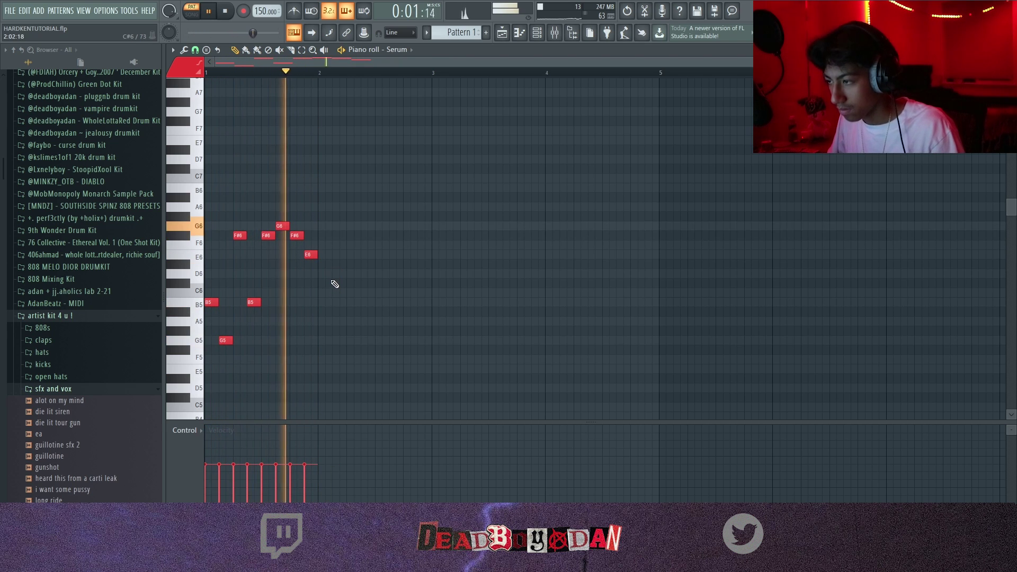
Duplicate the one-bar Serum phrase three times to fill bars 2 to 4.
key(ctrl+b)
key(ctrl+b)
key(ctrl+b)
scroll(586, 291, down, 3)
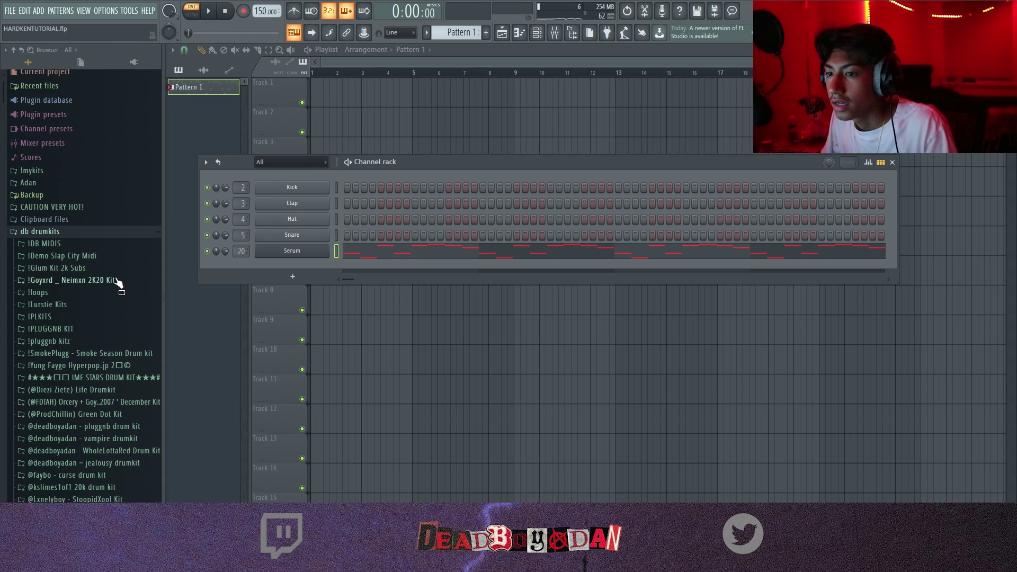
scroll(120, 273, up, 8)
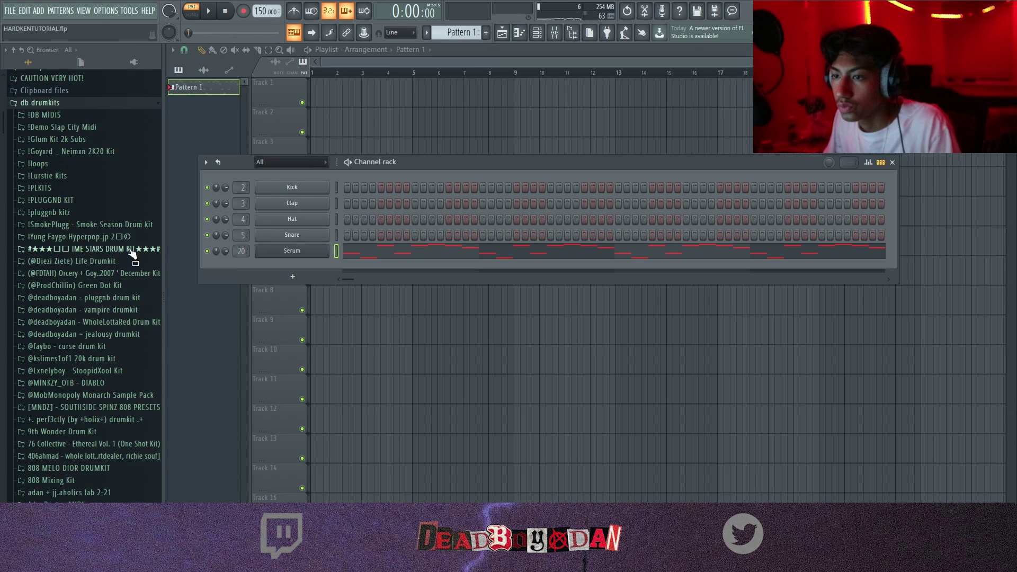
click(132, 249)
click(106, 260)
scroll(138, 249, down, 3)
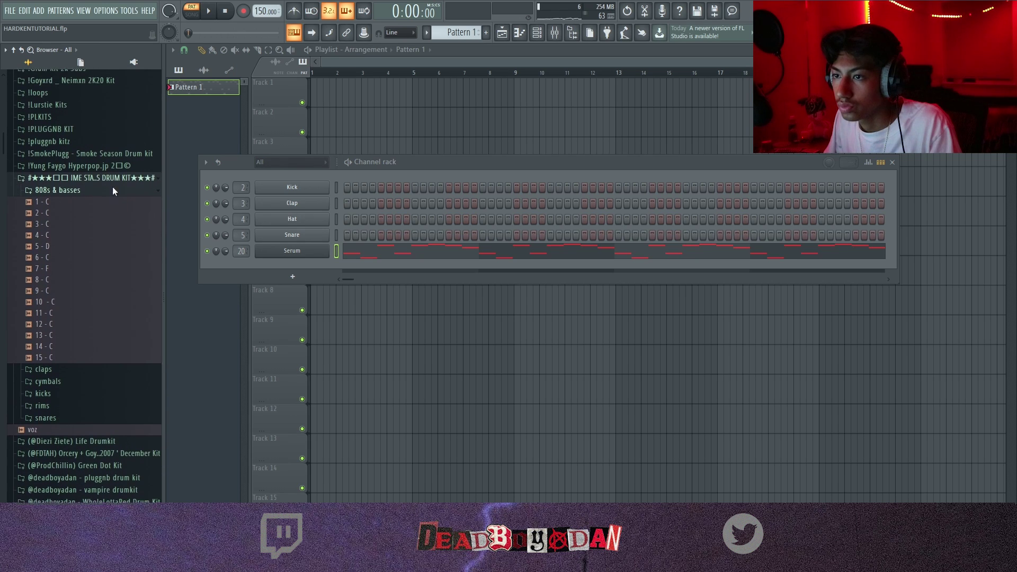
click(101, 234)
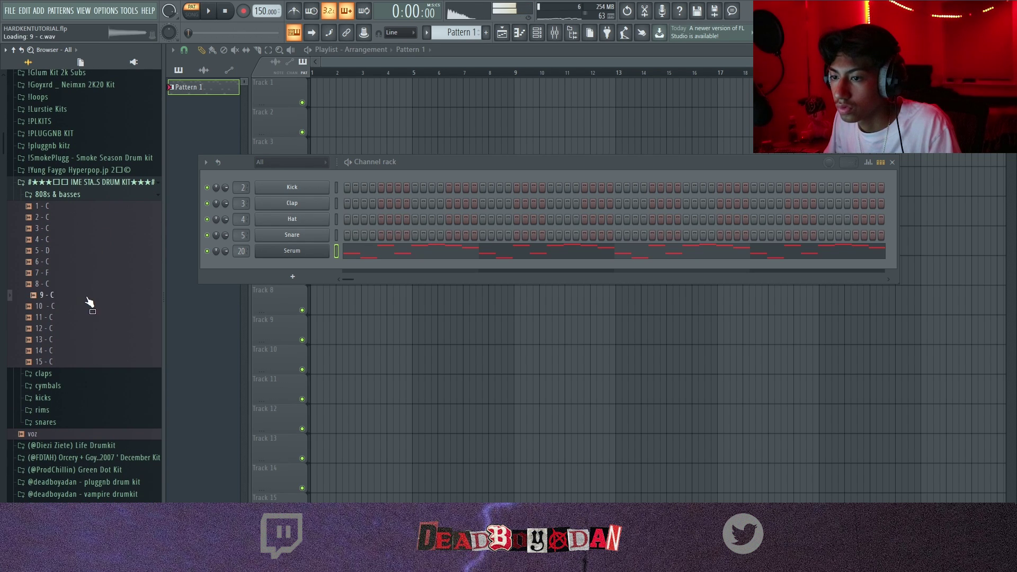
scroll(90, 297, down, 5)
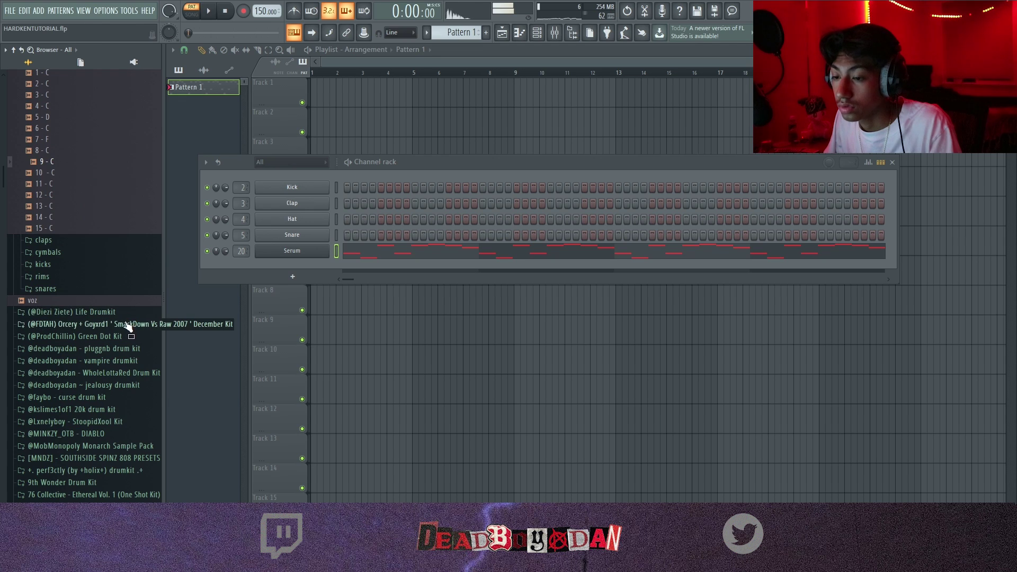
scroll(134, 331, down, 2)
click(100, 331)
click(102, 344)
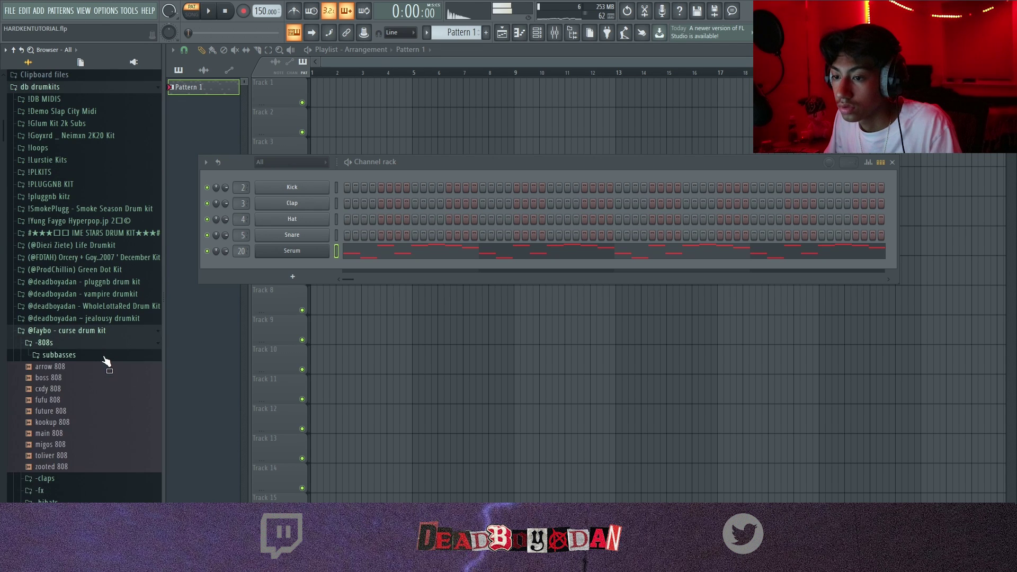
scroll(111, 356, up, 2)
scroll(110, 355, up, 3)
scroll(90, 324, down, 1)
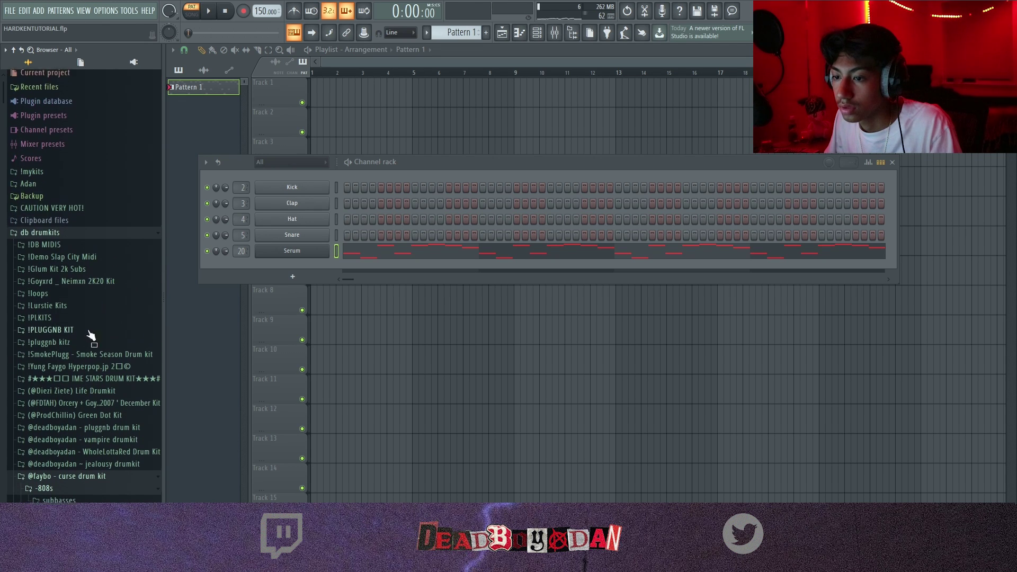
scroll(87, 341, down, 1)
click(115, 319)
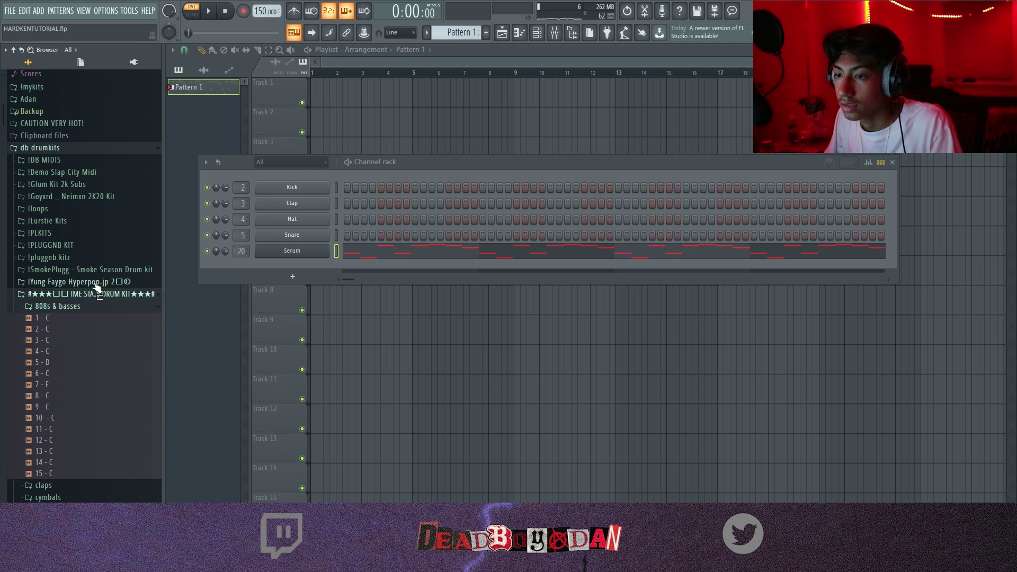
Add the Meds 808 sample from the Yung Faygo Hyperpop kit's 808s as a new channel above Kick.
click(93, 283)
click(84, 467)
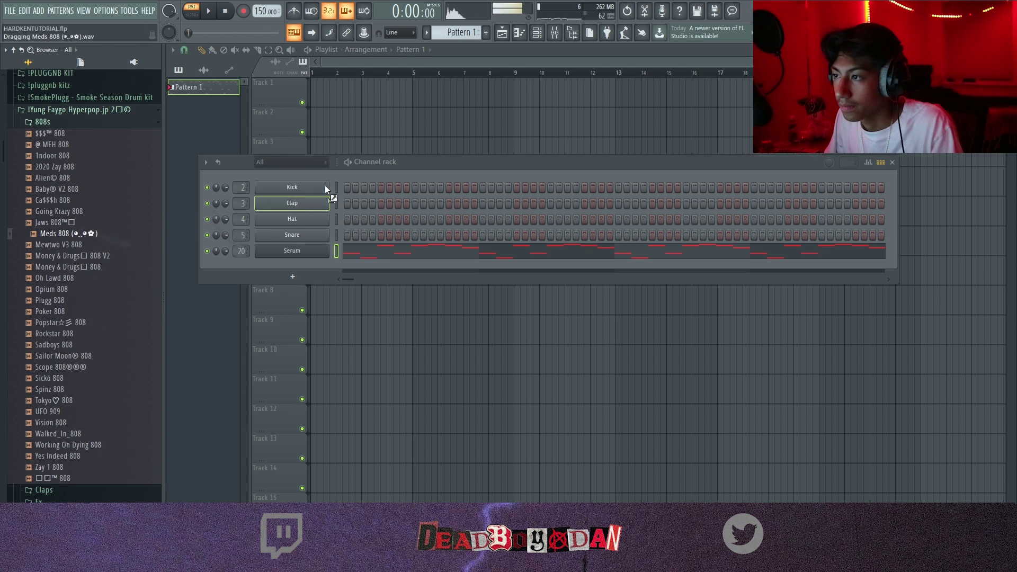
drag(326, 186, 313, 188)
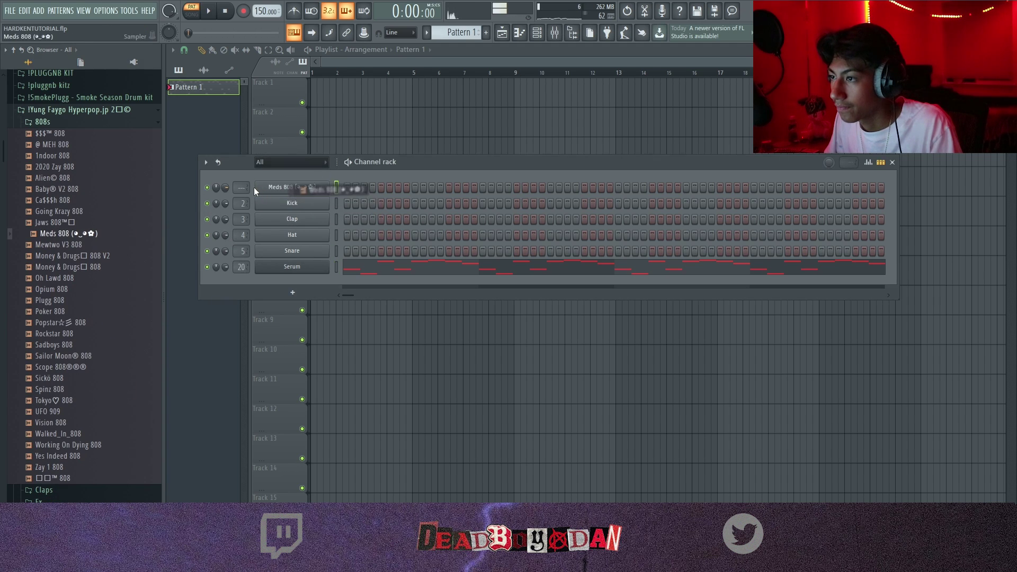
In the Meds 808 channel settings, raise the sample trim slightly and set the precomputed gain boost to 4%.
right_click(308, 189)
click(352, 256)
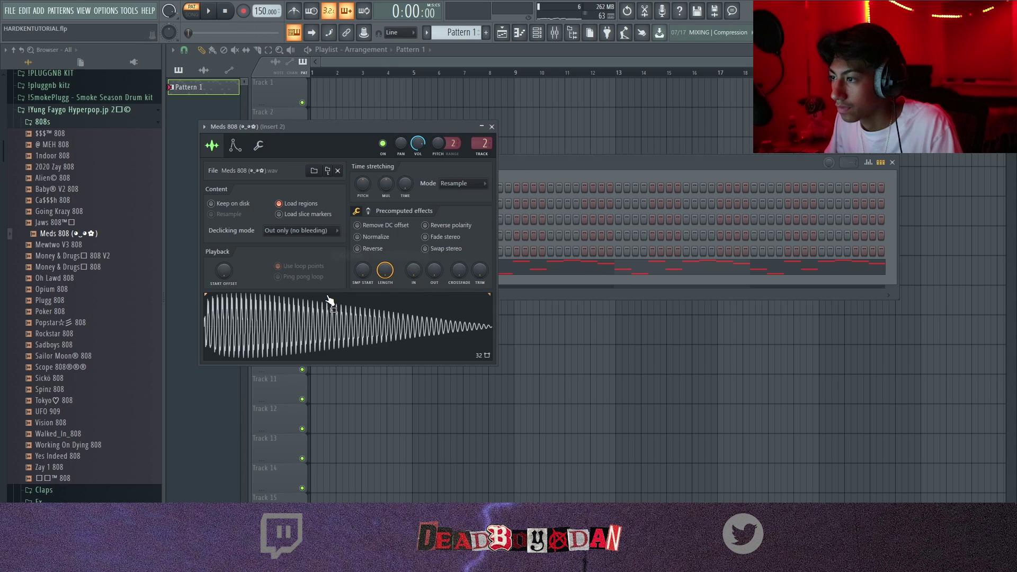
drag(479, 271, 480, 263)
click(369, 212)
drag(366, 227, 366, 218)
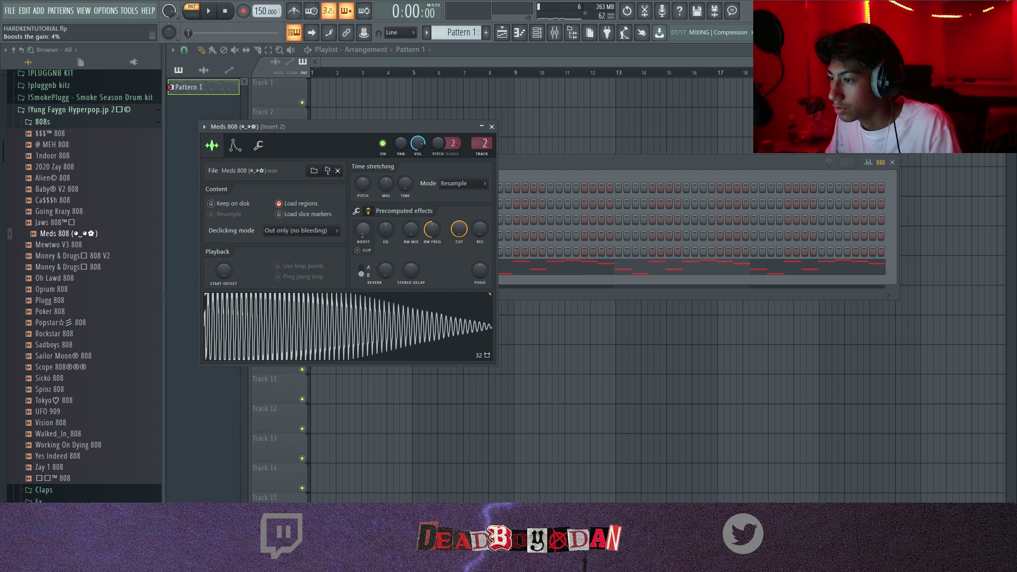
In the Meds 808 piano roll, draw two back-to-back B5 notes from the start of bar 1.
key(F7)
drag(218, 216, 247, 219)
click(242, 255)
key(space)
right_click(245, 257)
click(264, 218)
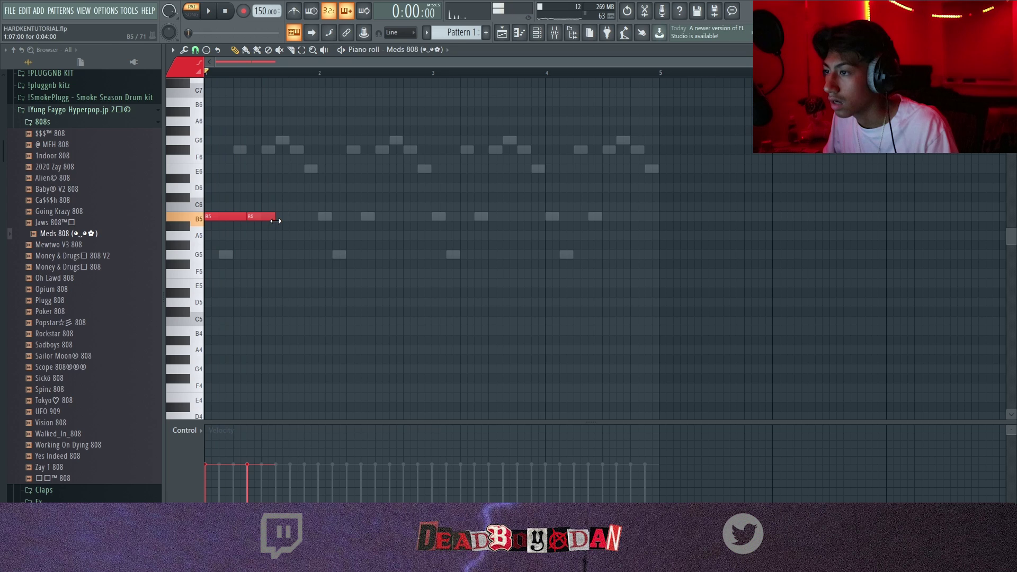
Draw a short G6 and a longer F#6 808 note at the end of bar 1 and transpose both down an octave.
mouse_move(304, 143)
mouse_down()
mouse_move(290, 143)
mouse_move(317, 151)
mouse_up()
click(298, 150)
key(space)
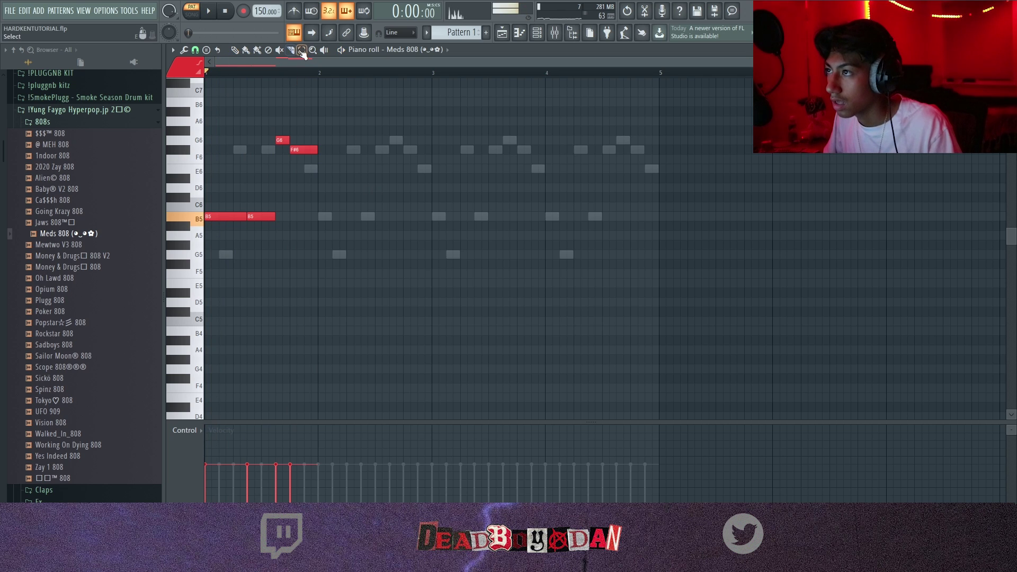
key(ctrl+Down)
key(space)
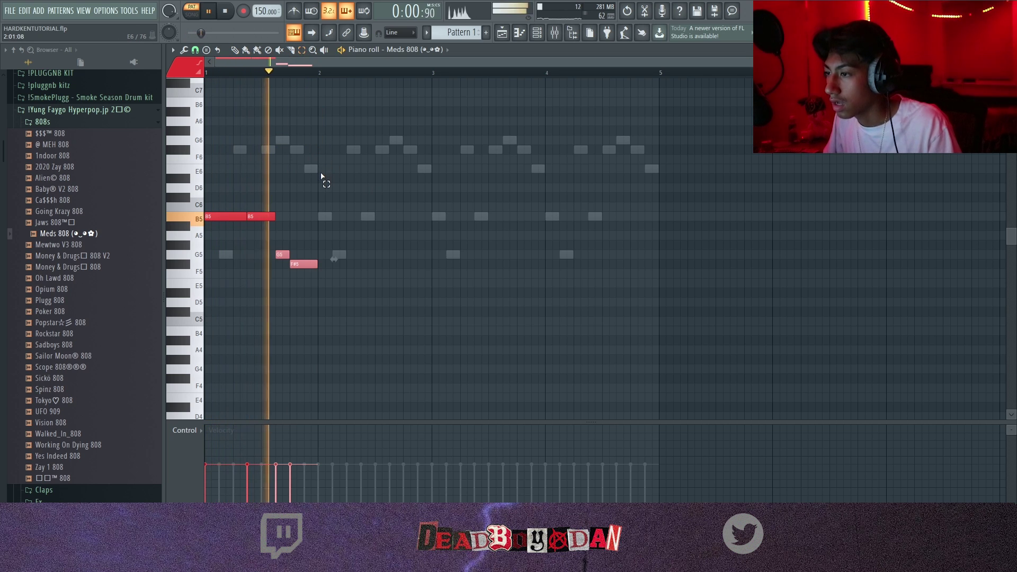
Lengthen the F#5 808 note to eight steps so it extends into bar 2.
click(237, 51)
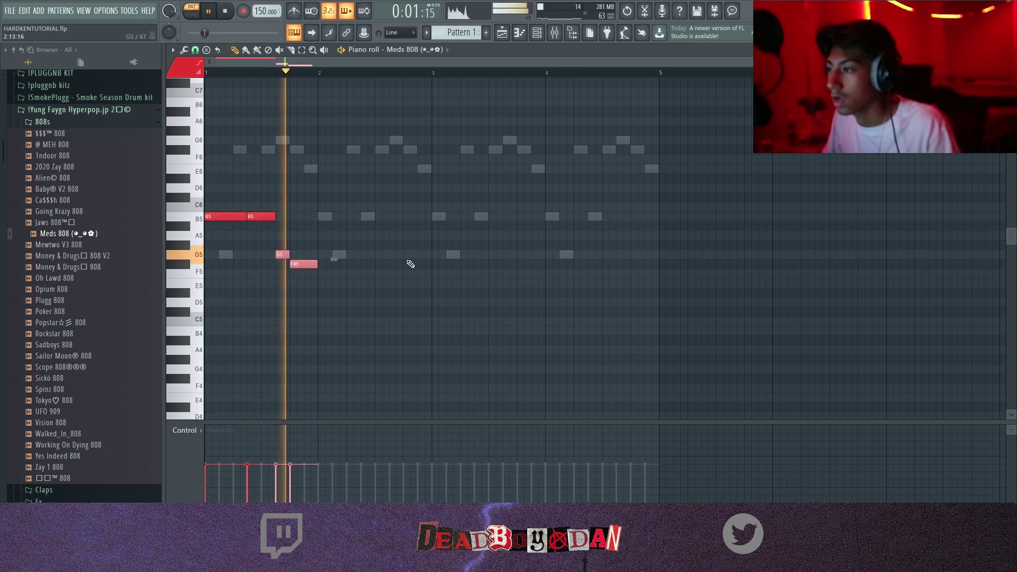
click(407, 269)
drag(317, 263, 346, 264)
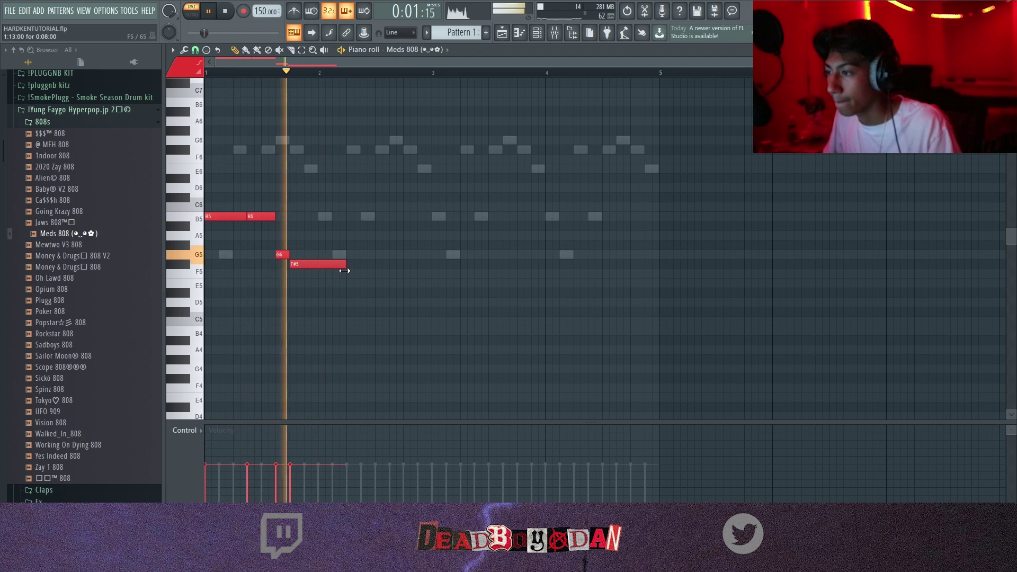
click(364, 217)
drag(420, 217, 390, 220)
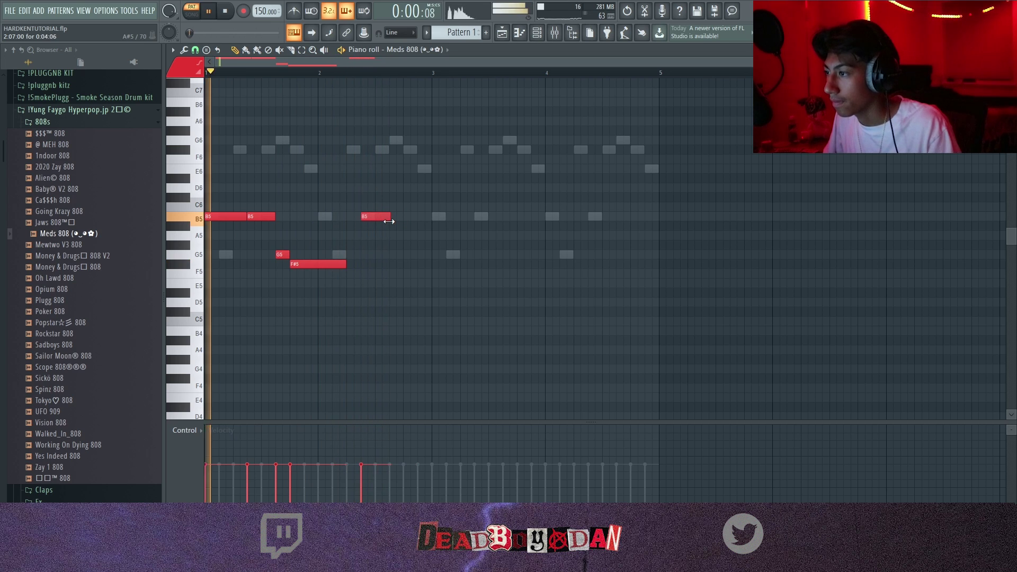
right_click(388, 218)
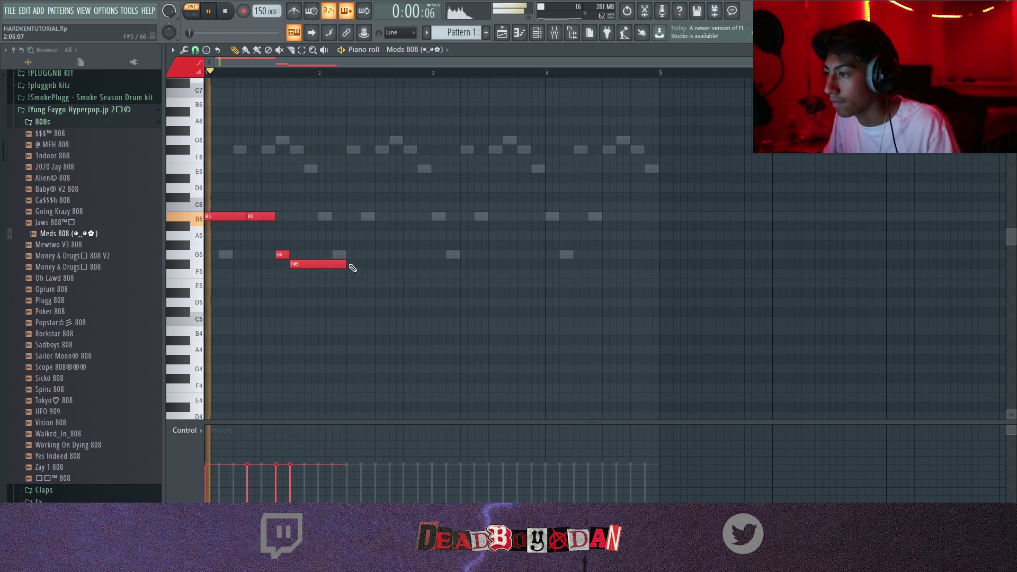
Add a four-step F#5 808 note in bar 2, directly after the long F#5.
click(350, 151)
key(space)
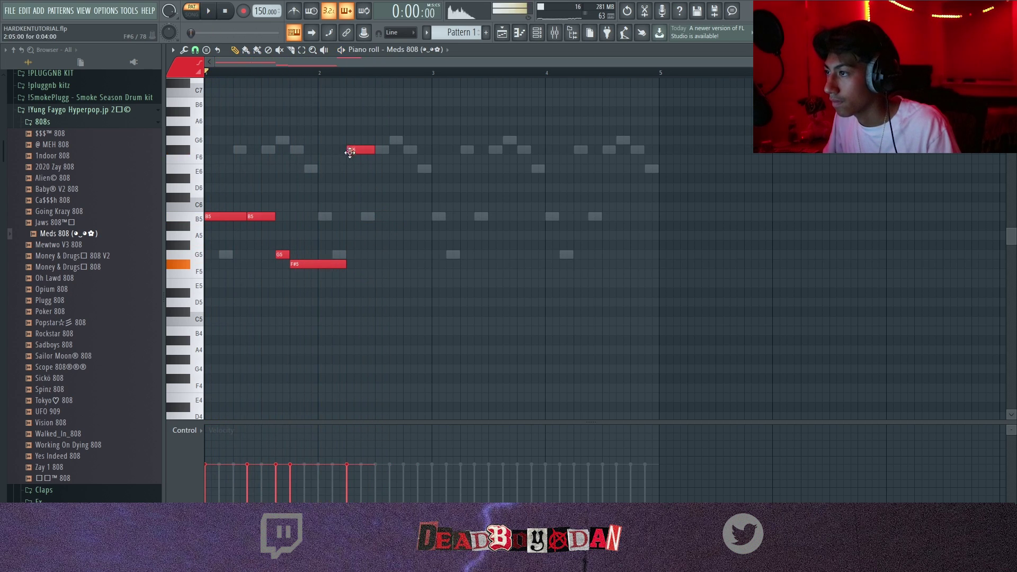
click(369, 279)
right_click(370, 281)
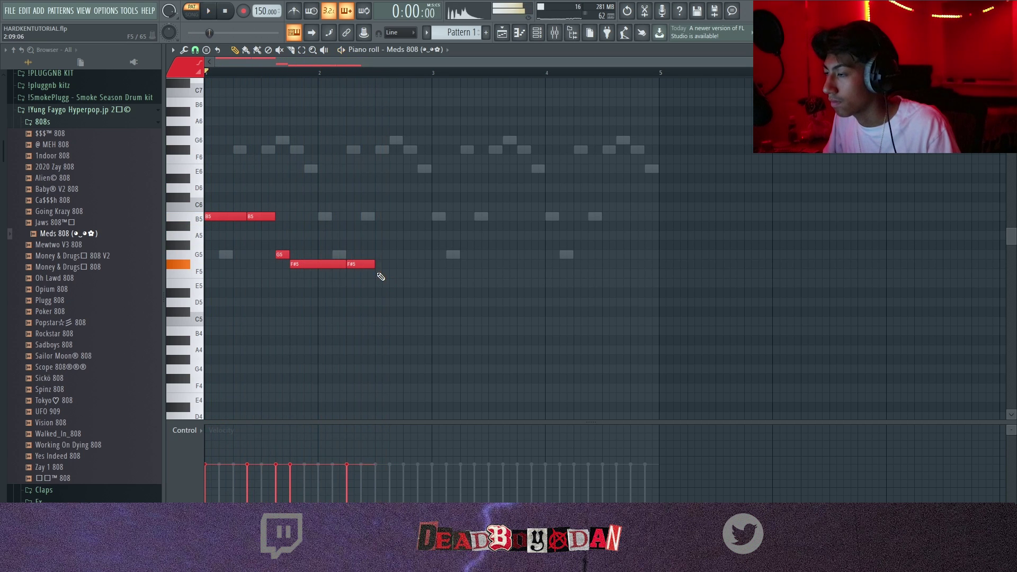
click(384, 264)
mouse_move(403, 263)
mouse_down()
mouse_move(450, 265)
mouse_move(388, 267)
mouse_up()
right_click(387, 265)
click(409, 265)
right_click(418, 266)
right_click(397, 267)
key(space)
Extend the second F#5, add a third F#5 up to the end of bar 2, and duplicate the 808 line into bars 3 and 4.
click(364, 266)
key(space)
click(396, 266)
click(432, 281)
right_click(441, 284)
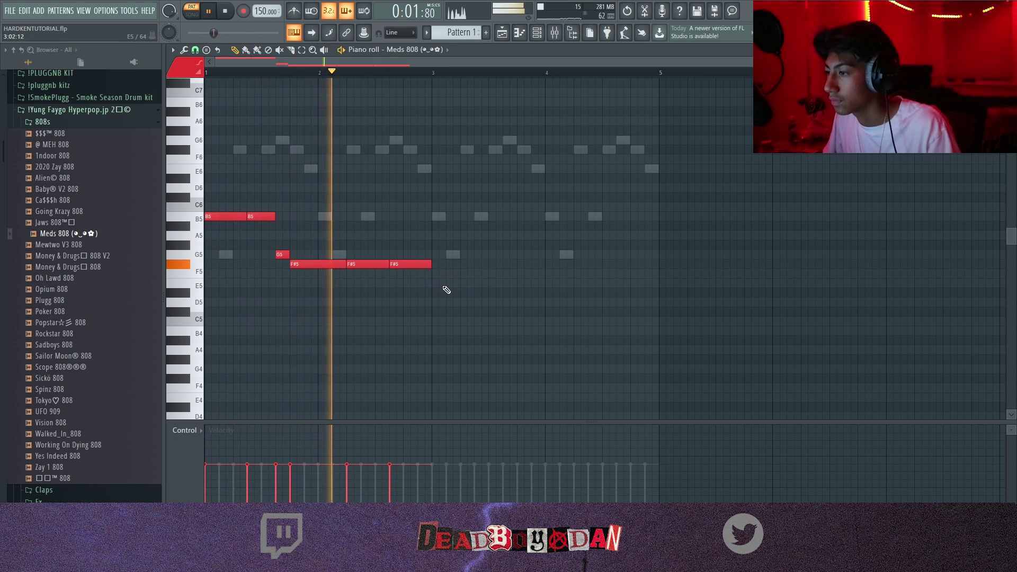
key(ctrl+b)
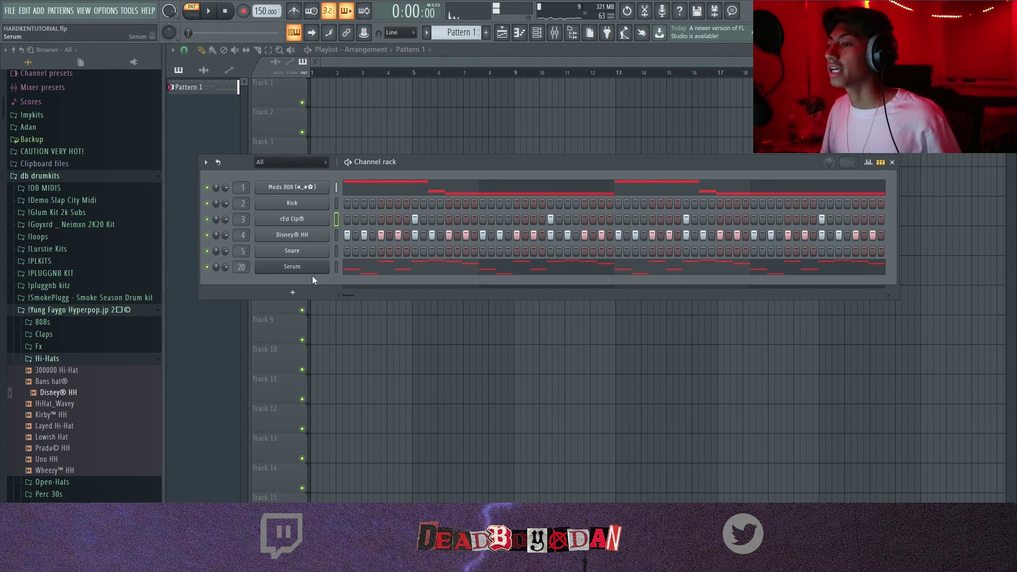
Add an Xpand!2 channel and load a basic lead preset from its Soft Leads category.
click(313, 292)
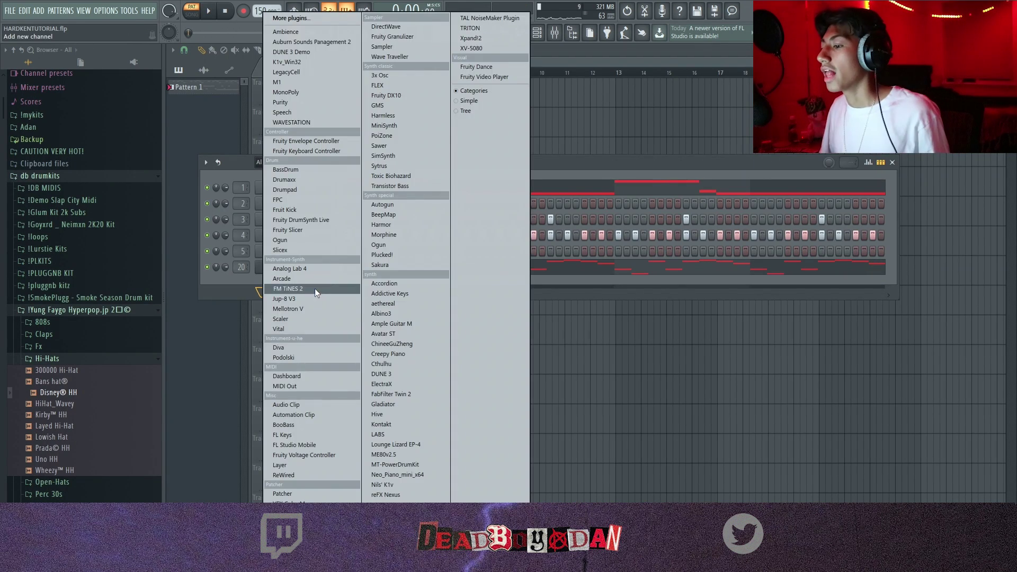
click(488, 39)
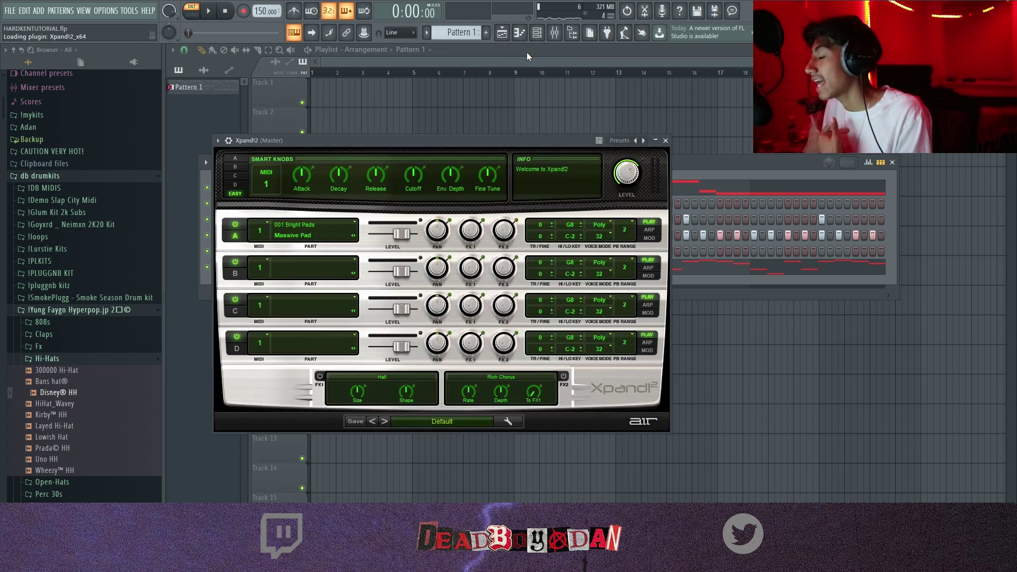
click(446, 423)
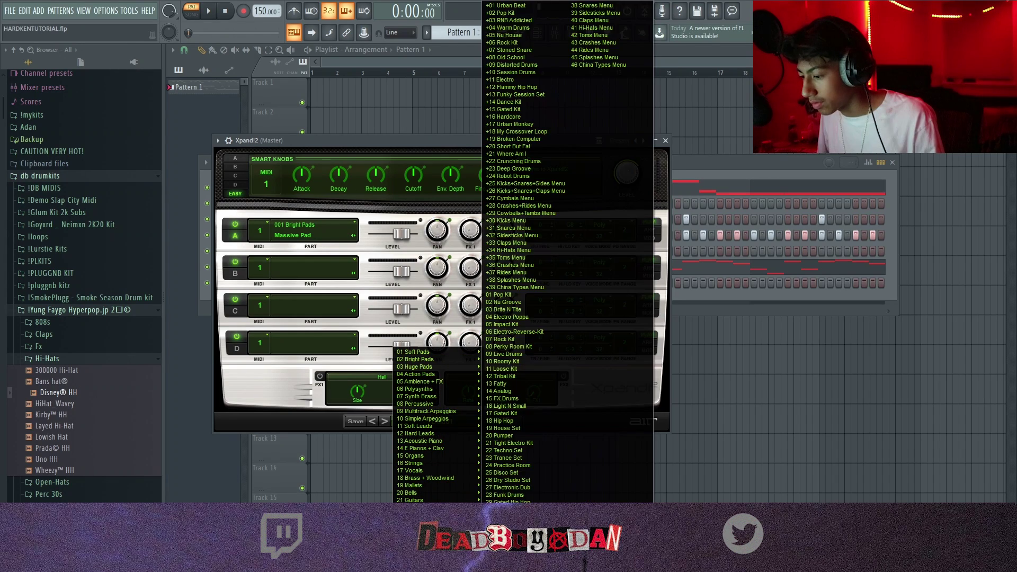
mouse_move(431, 391)
mouse_move(428, 429)
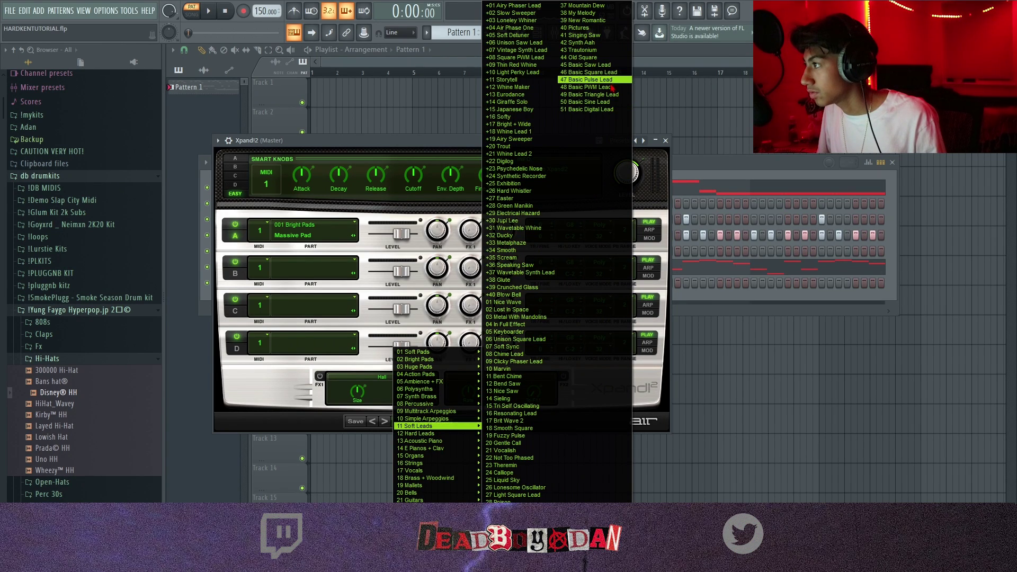
click(610, 87)
click(666, 142)
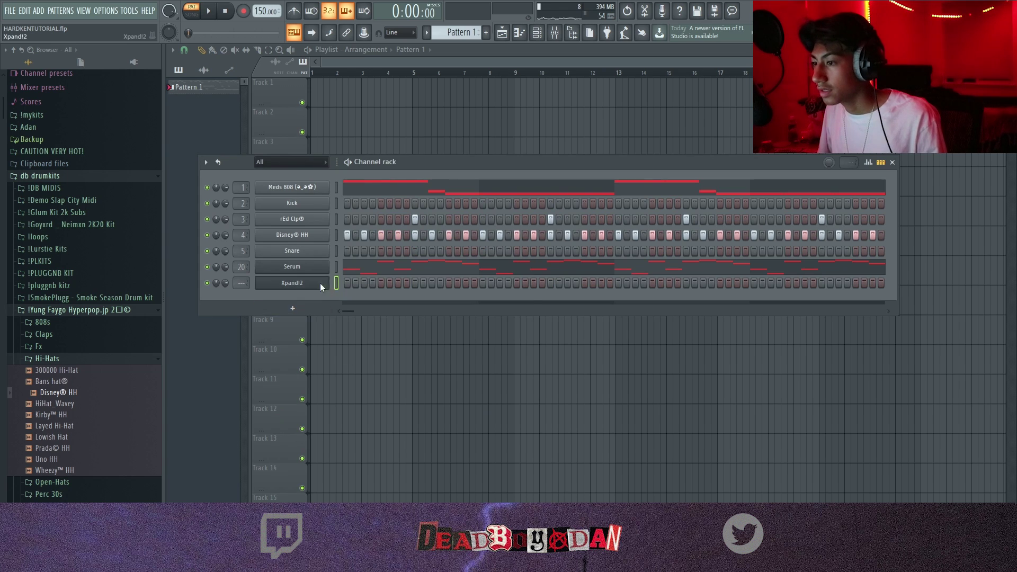
In the Xpand!2 piano roll, draw six-step B5 notes at the start of bars 1 and 3.
click(320, 283)
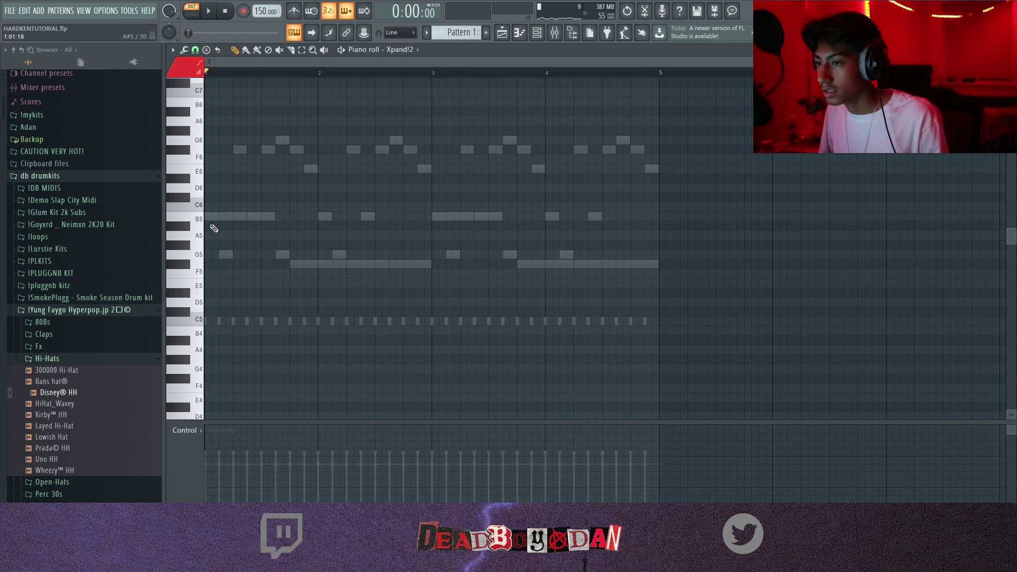
mouse_move(245, 217)
mouse_down()
mouse_move(234, 222)
mouse_move(266, 218)
mouse_move(249, 220)
mouse_up()
key(space)
key(space)
click(442, 218)
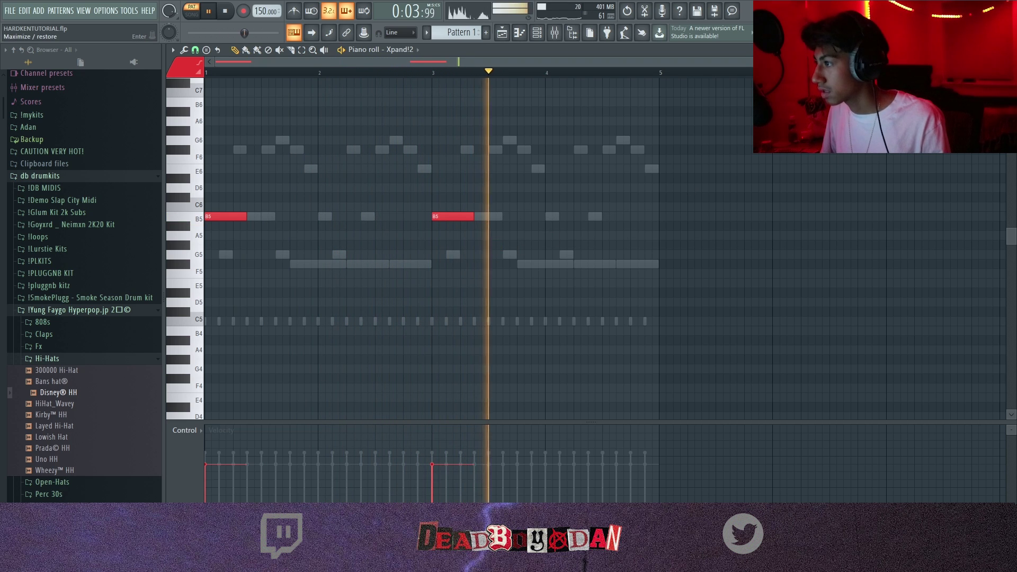
Transpose both Xpand!2 notes down an octave to B4 and stop playback.
click(1011, 50)
click(392, 285)
key(space)
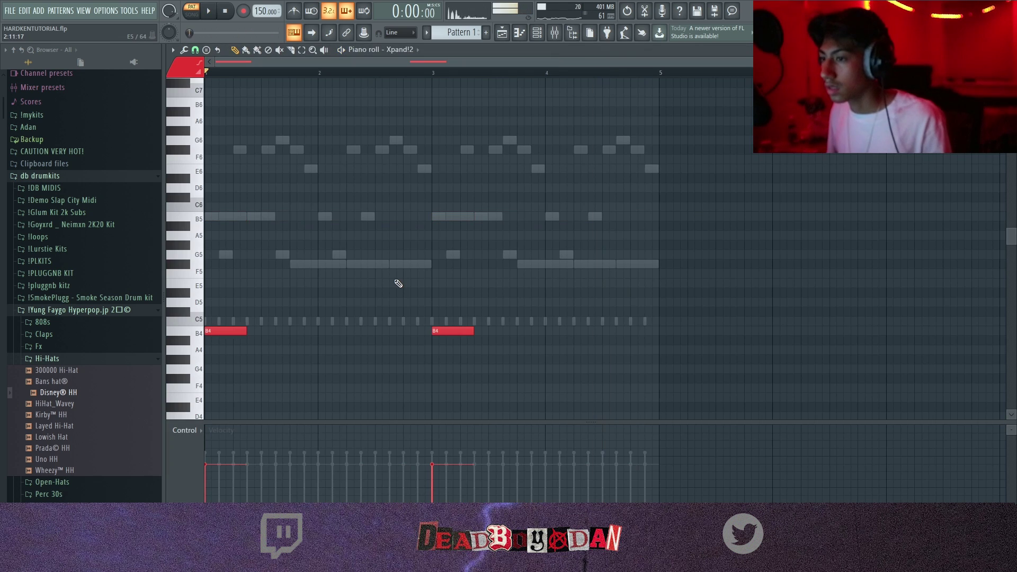
click(563, 34)
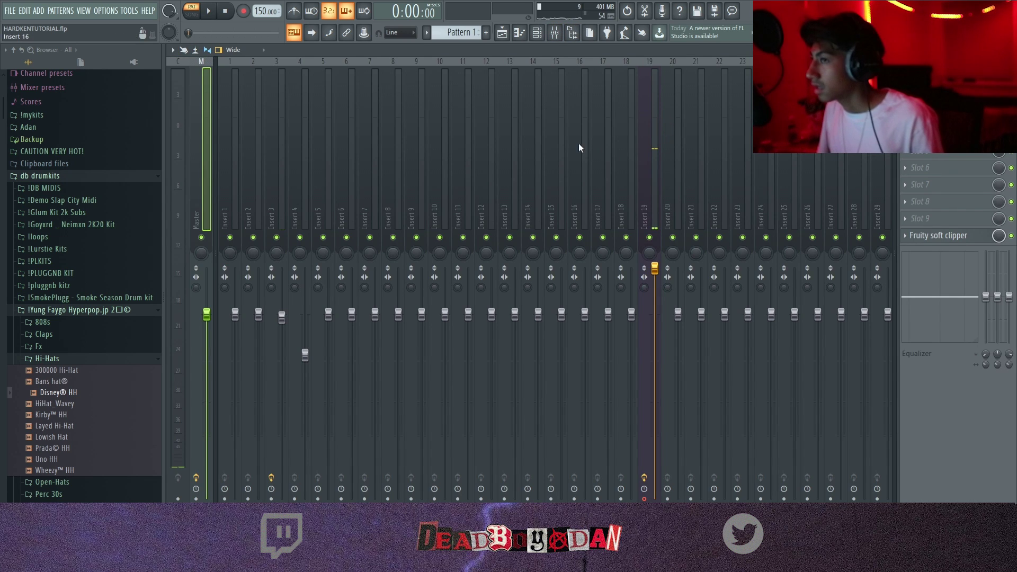
click(1011, 50)
click(1010, 49)
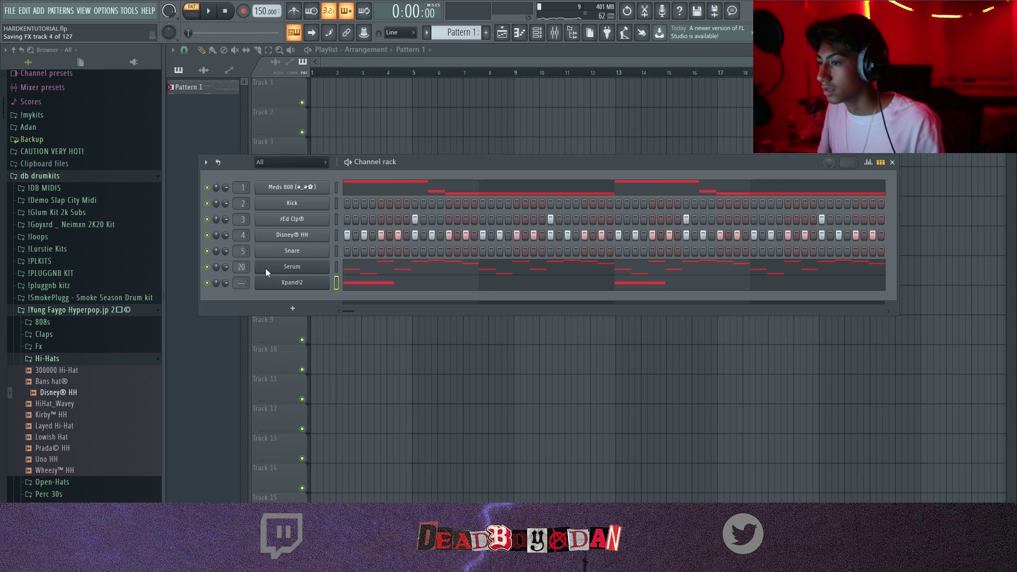
Route the Xpand!2 channel to mixer track 21 and load the BENO EFFECT mixer preset on that track.
double_click(246, 284)
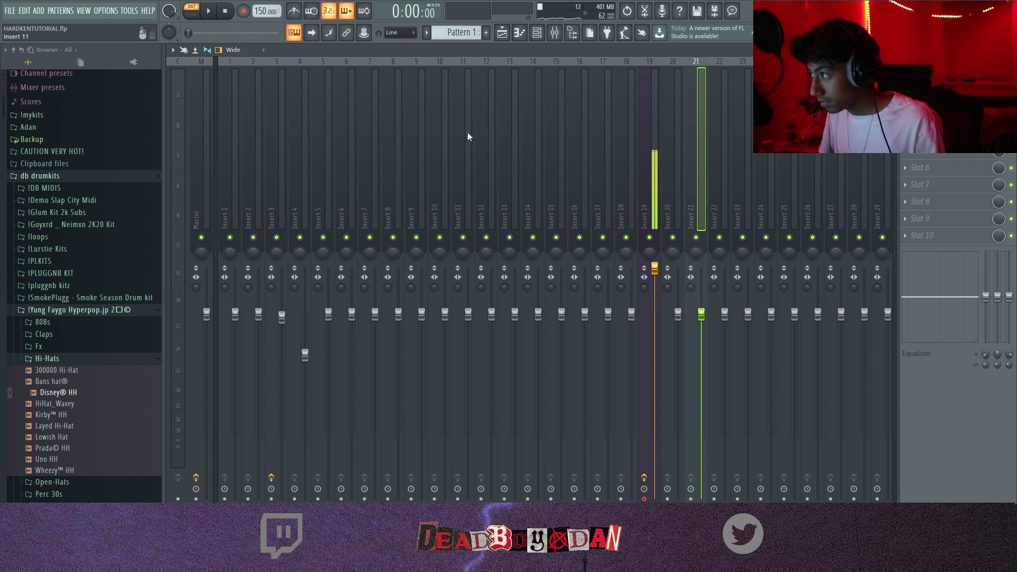
right_click(696, 132)
mouse_move(774, 115)
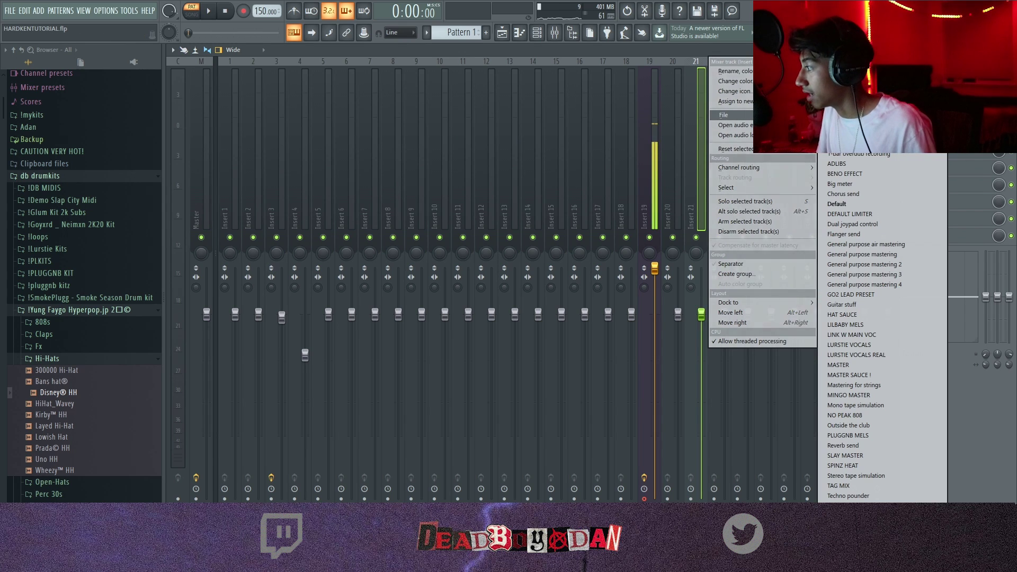
click(855, 175)
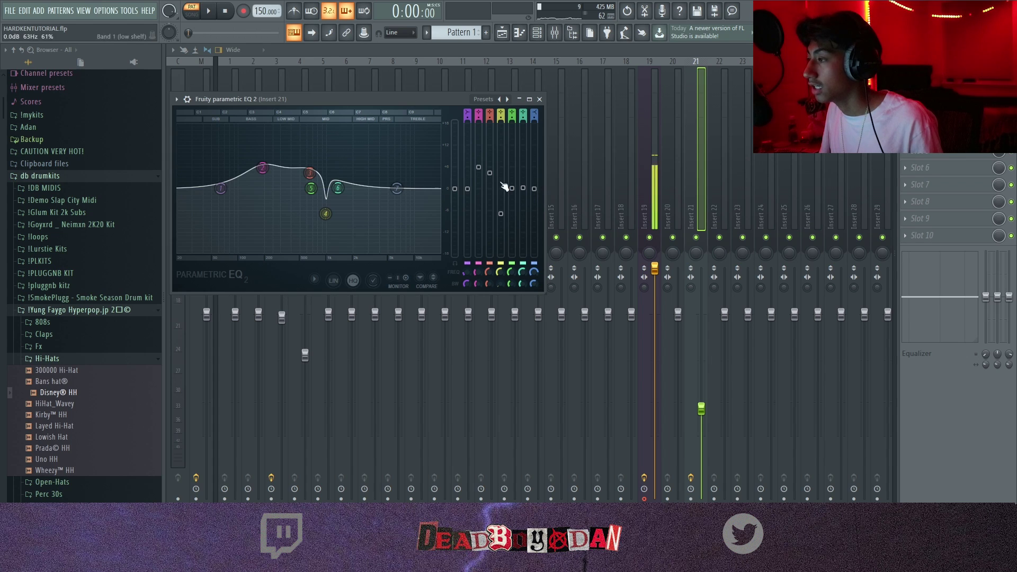
click(553, 113)
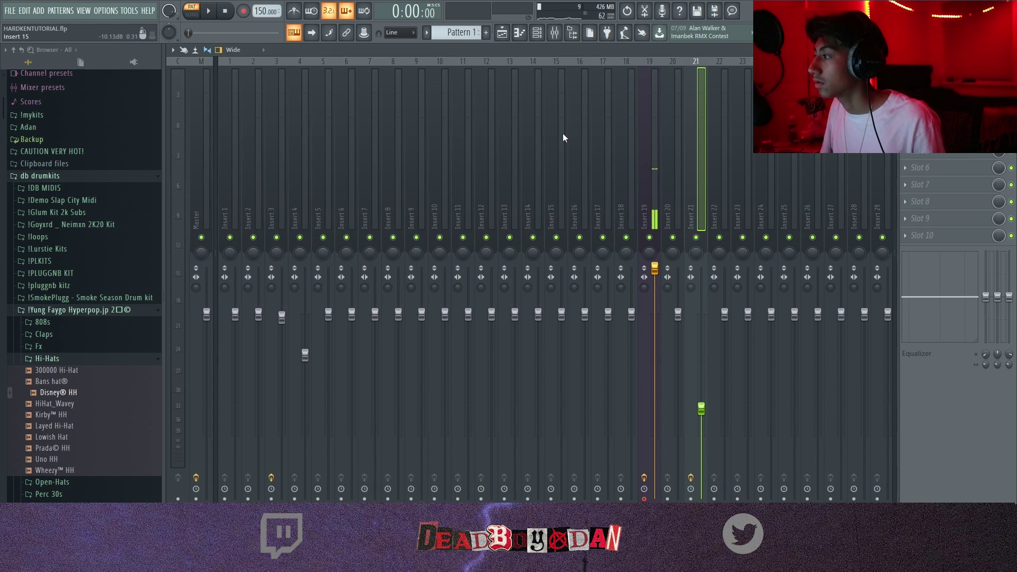
click(1011, 50)
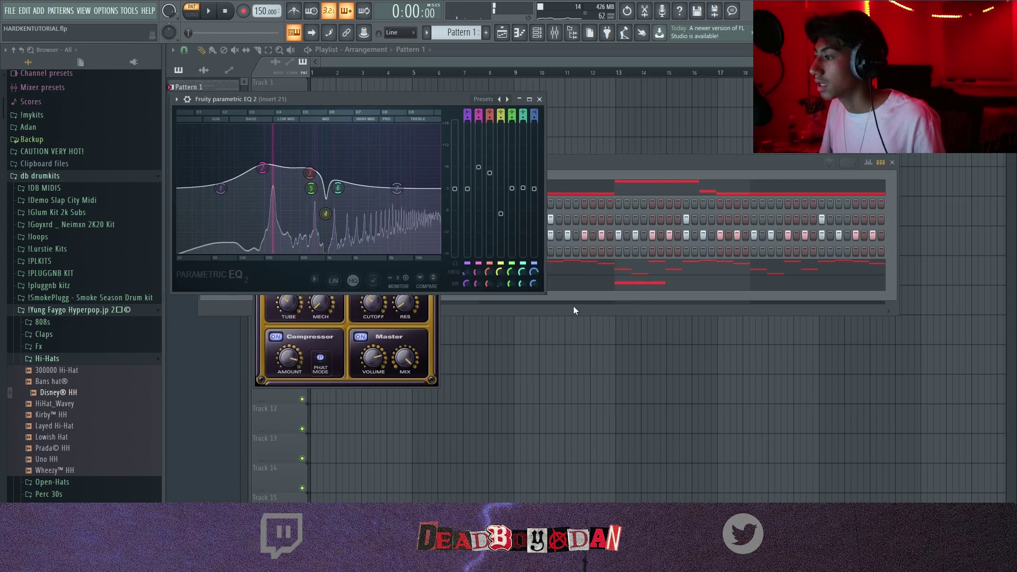
Play the pattern, view the Xpand!2 notes, and close the piano roll, Parametric EQ 2 and remaining effect windows.
click(607, 278)
key(space)
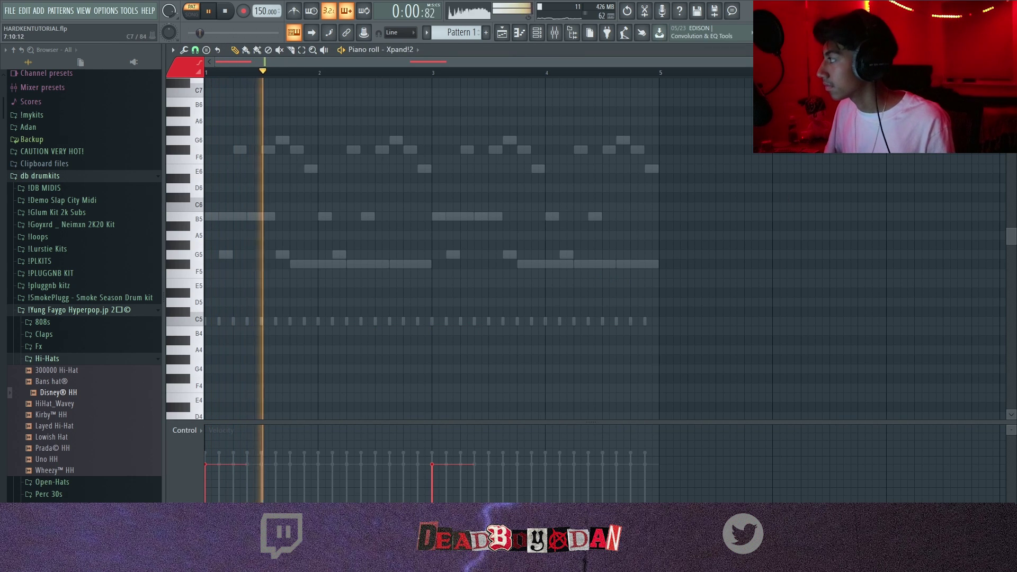
click(1012, 50)
click(540, 99)
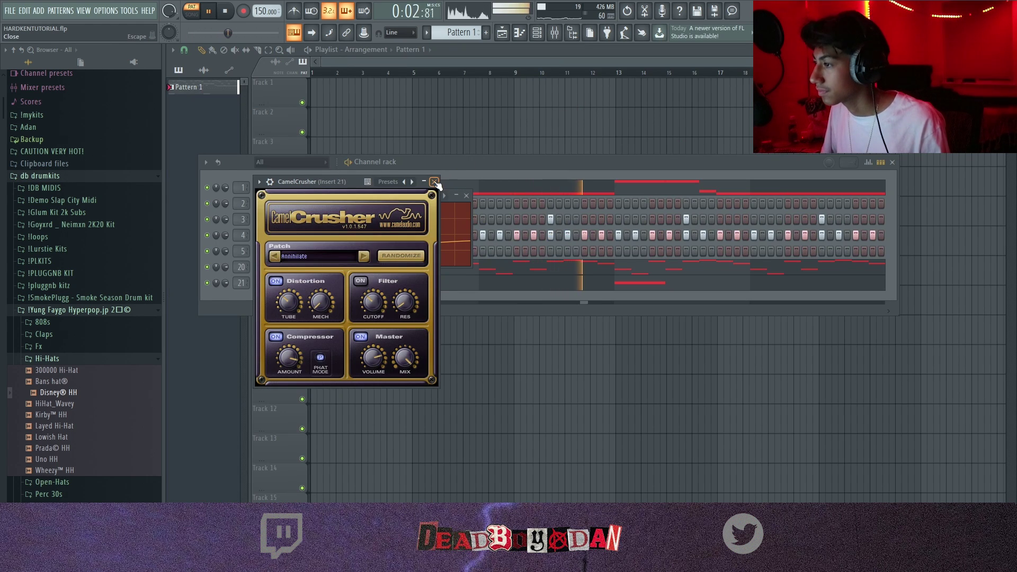
click(434, 182)
click(466, 196)
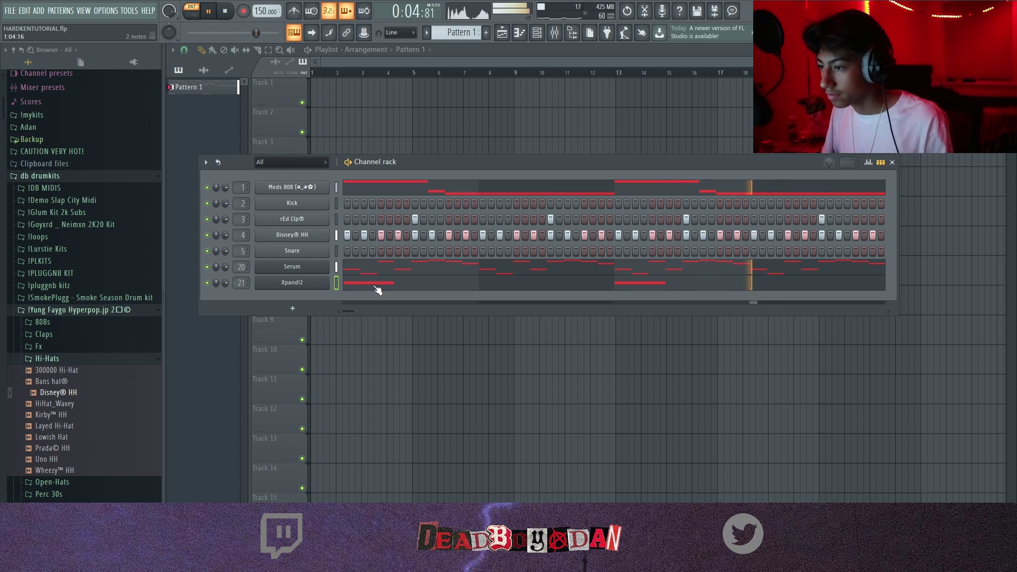
Adjust the Xpand!2 volume on mixer track 21 by ear during playback and leave the mixer.
double_click(243, 281)
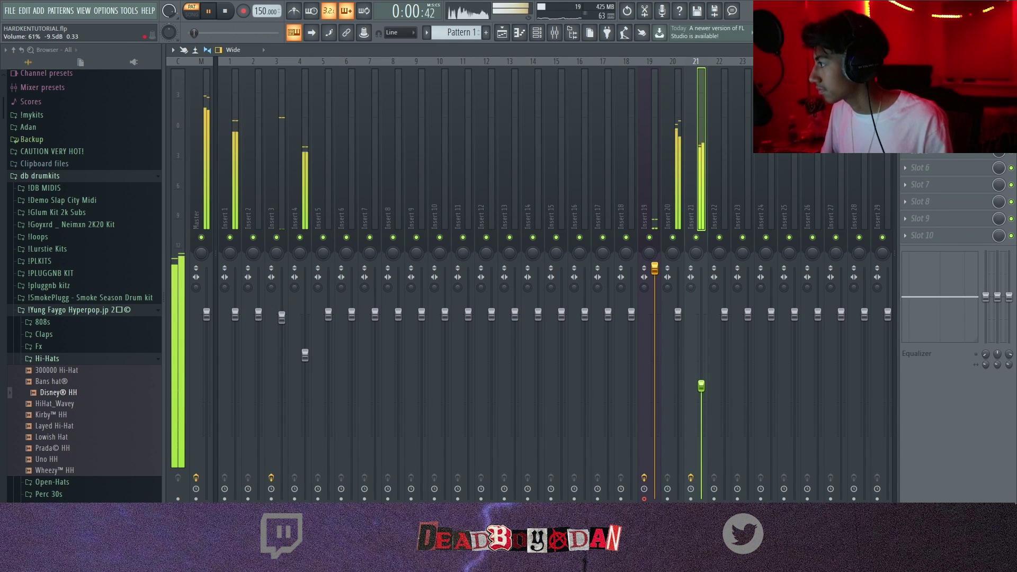
key(Escape)
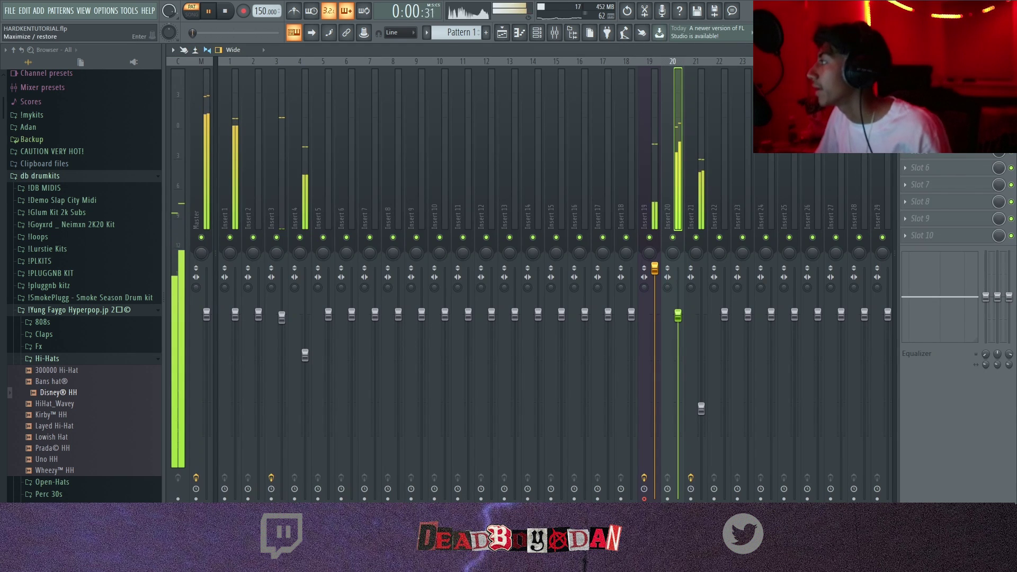
key(Escape)
Review the Meds 808 notes, add a second Serum channel and open its preset list.
click(377, 187)
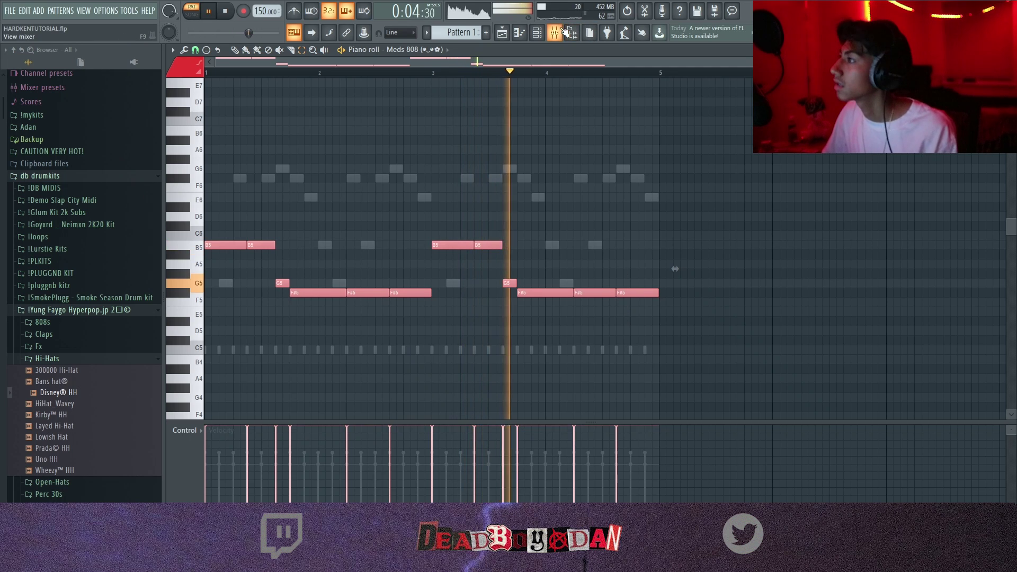
key(F9)
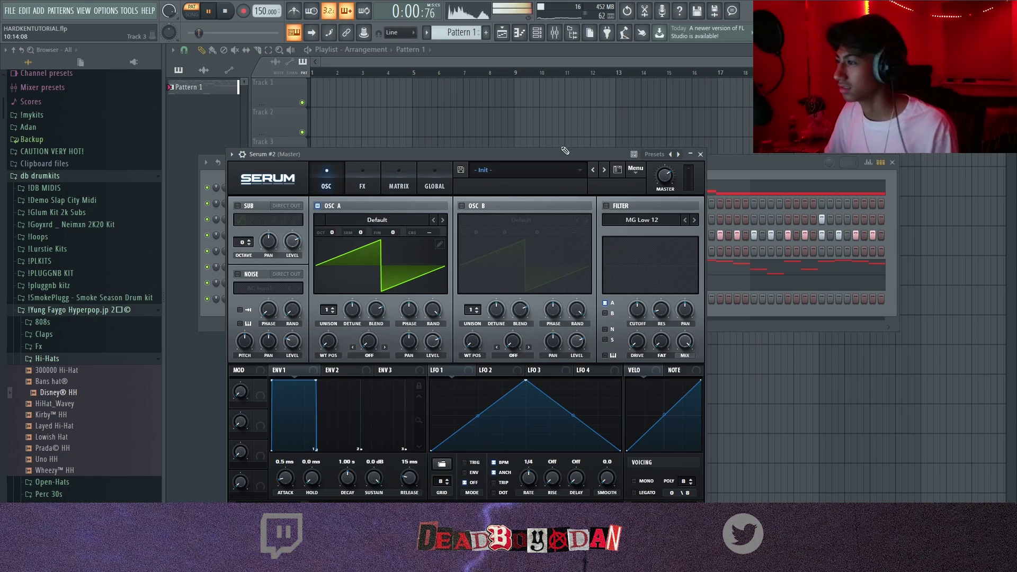
click(530, 169)
mouse_move(542, 225)
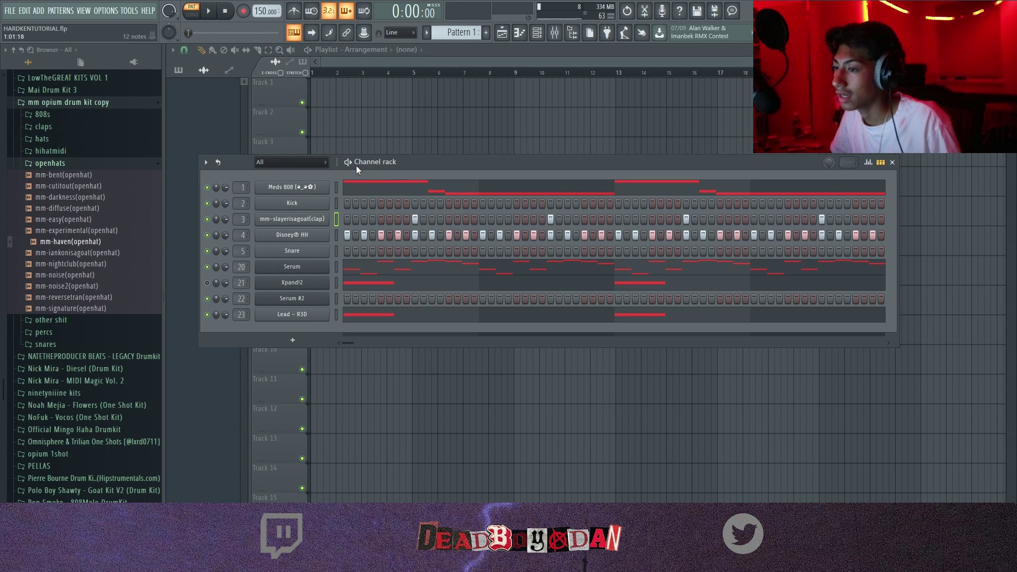
Play the pattern, set the project tempo to 160 BPM and play it again.
key(space)
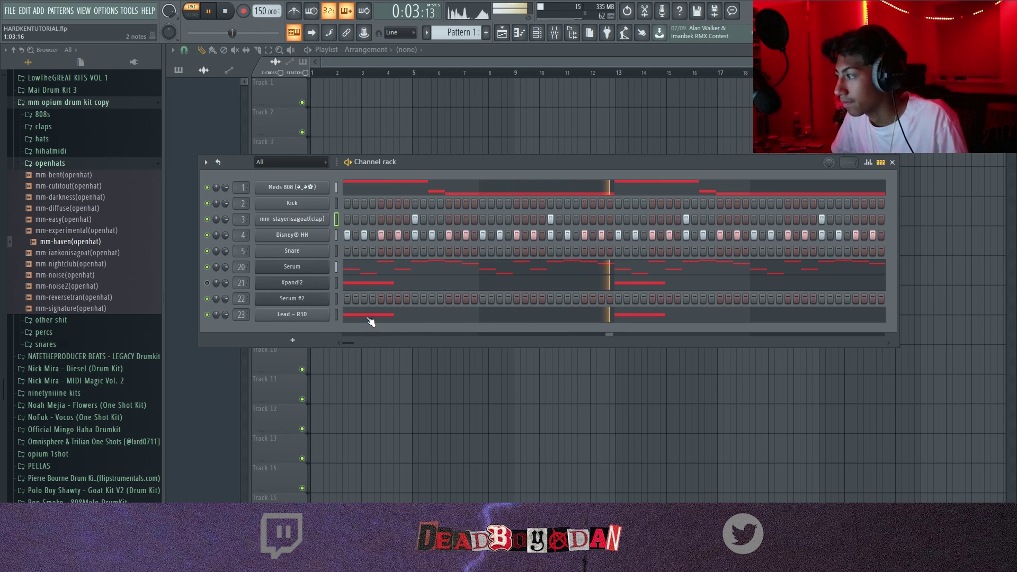
key(space)
right_click(261, 12)
click(380, 112)
key(space)
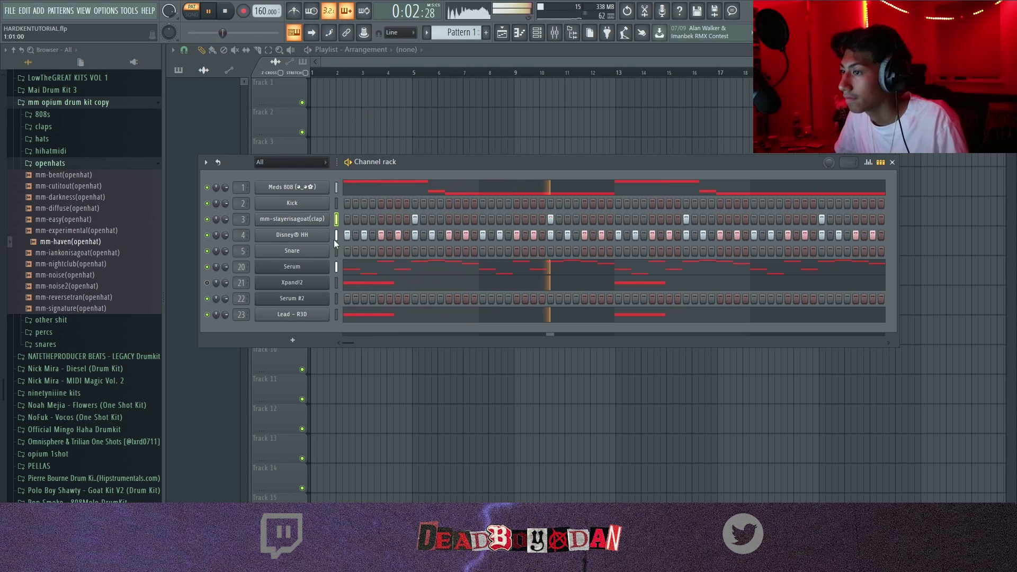
Load the Pluck - M0ON preset from the XTC bank into Serum #2 and close its window.
click(292, 299)
click(527, 170)
mouse_move(577, 313)
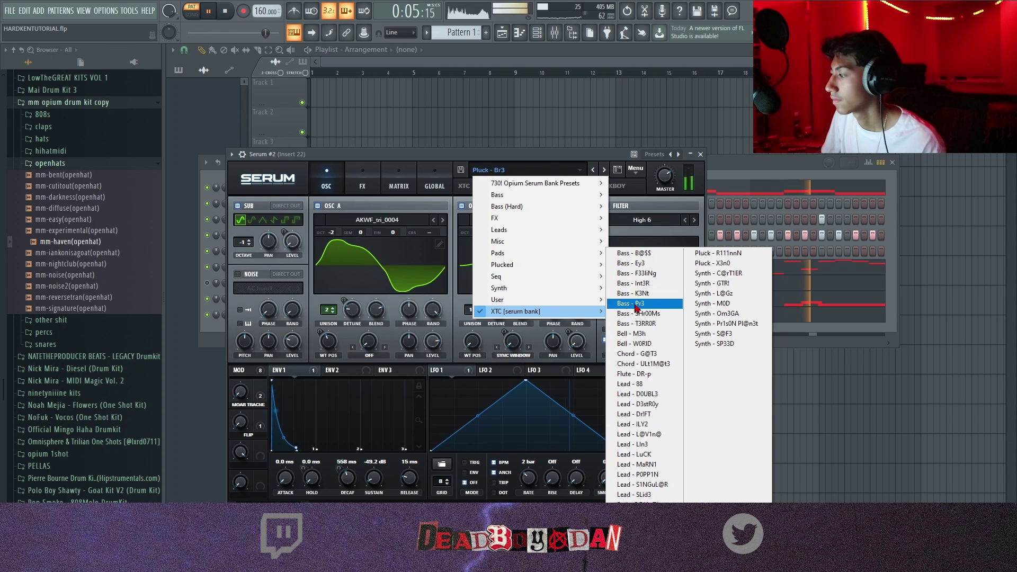
click(660, 564)
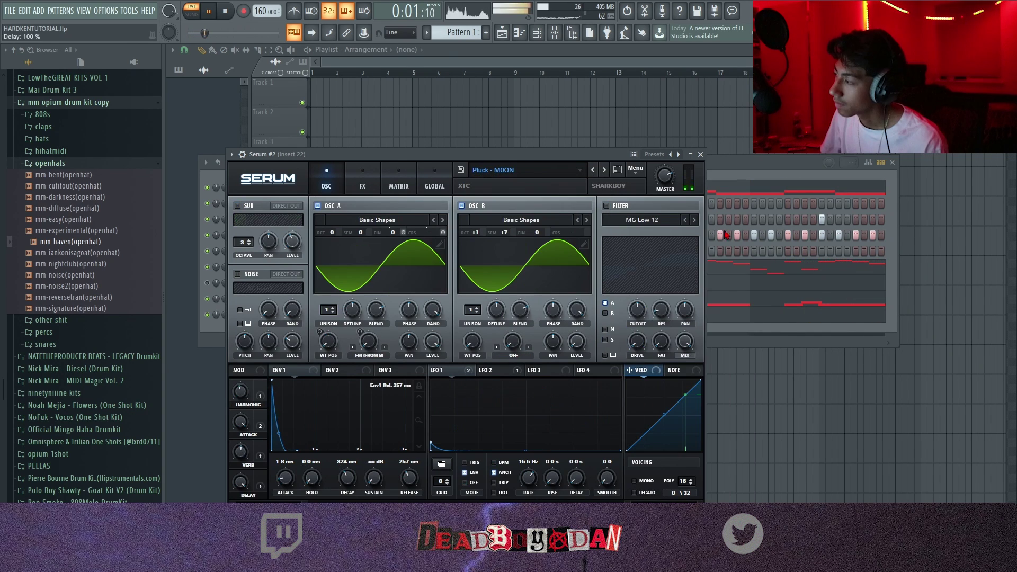
click(702, 155)
Raise the Serum #2 volume on mixer track 22, trimming it slightly by ear during playback.
click(498, 295)
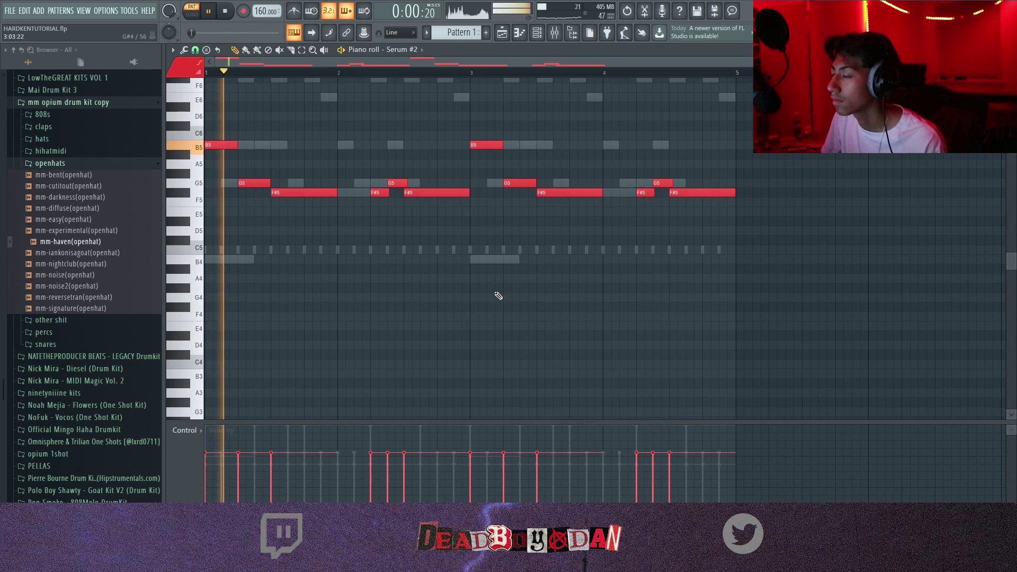
key(F9)
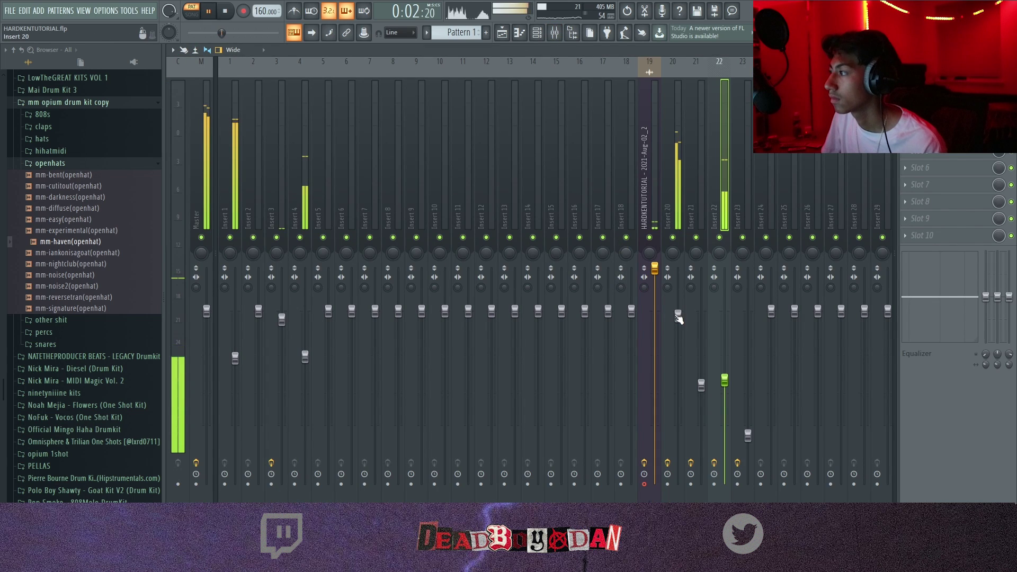
drag(726, 381, 725, 347)
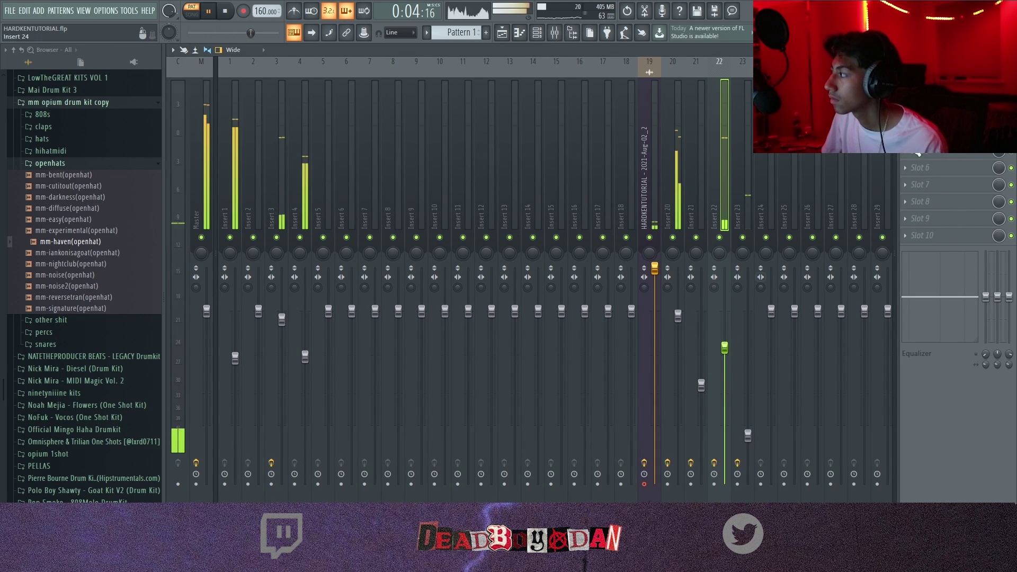
key(F9)
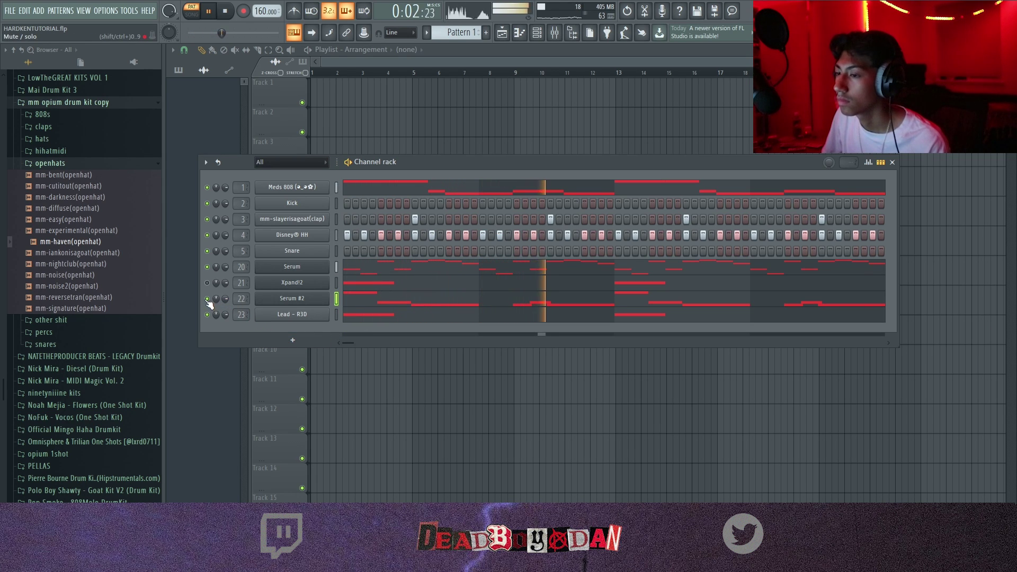
double_click(235, 297)
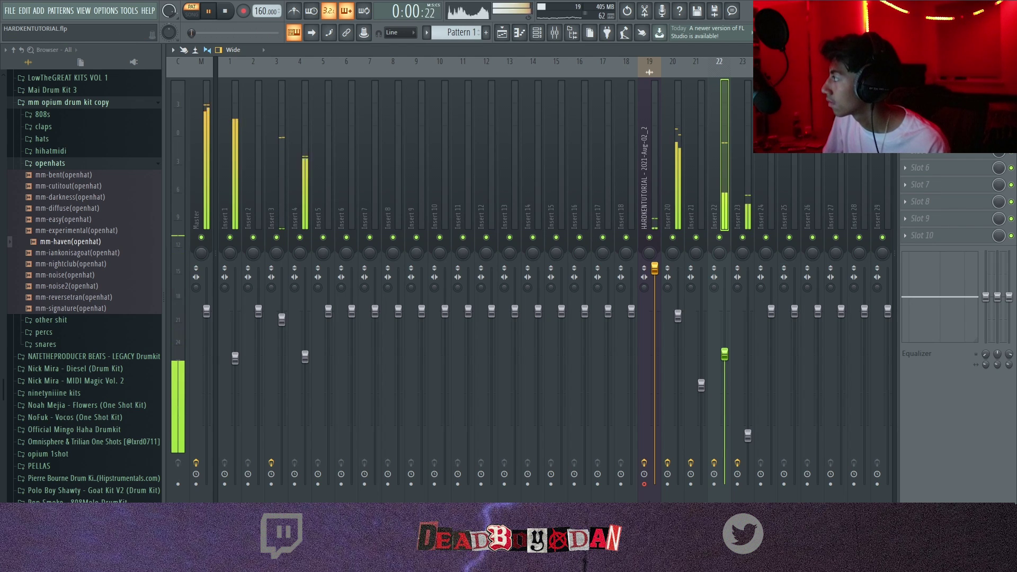
key(F9)
In the Serum #2 melody, shorten the final F#5 note, add an E5 after it, and transpose all notes up an octave.
click(593, 301)
scroll(593, 302, down, 5)
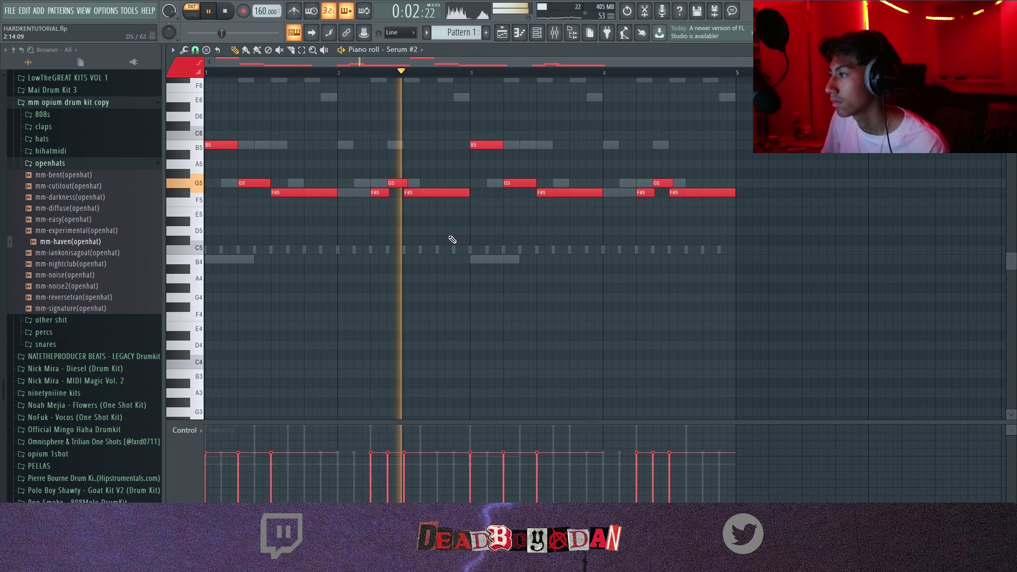
drag(736, 193, 698, 196)
click(711, 212)
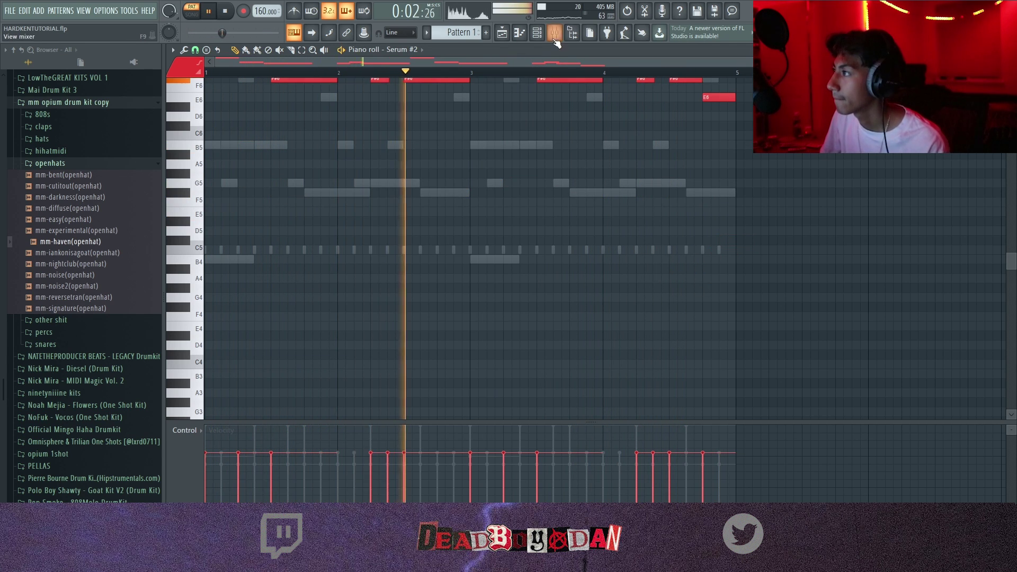
Lower the Serum #2 volume slightly on mixer track 22 and open the Lead - R3D channel from the channel rack.
key(F9)
drag(725, 356, 725, 362)
key(F9)
key(F7)
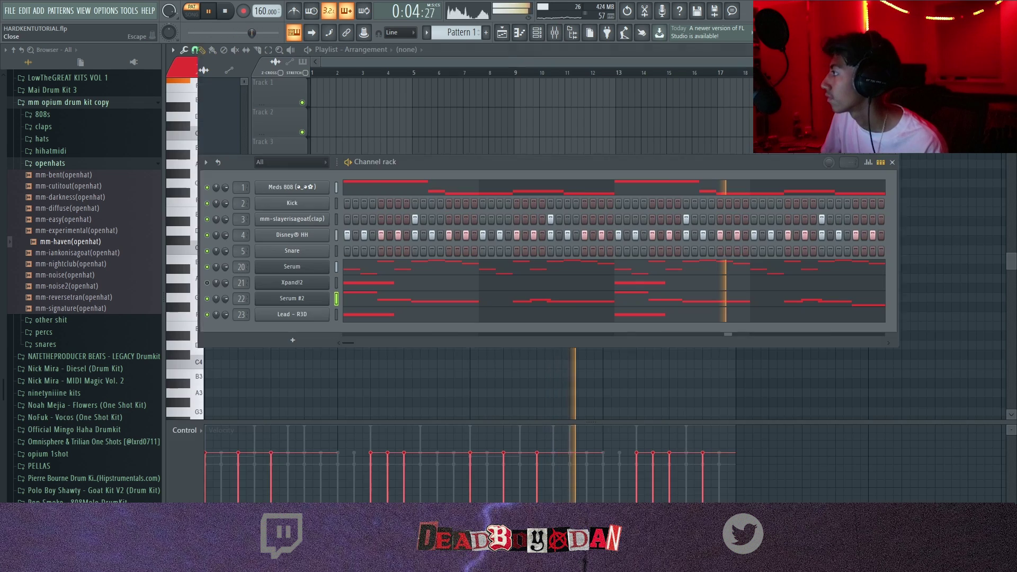
click(292, 315)
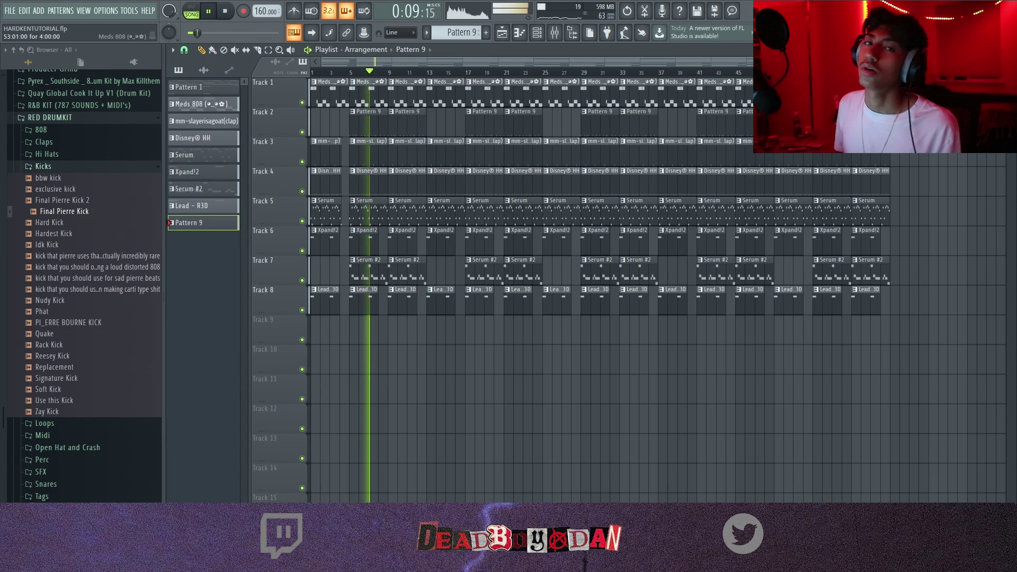